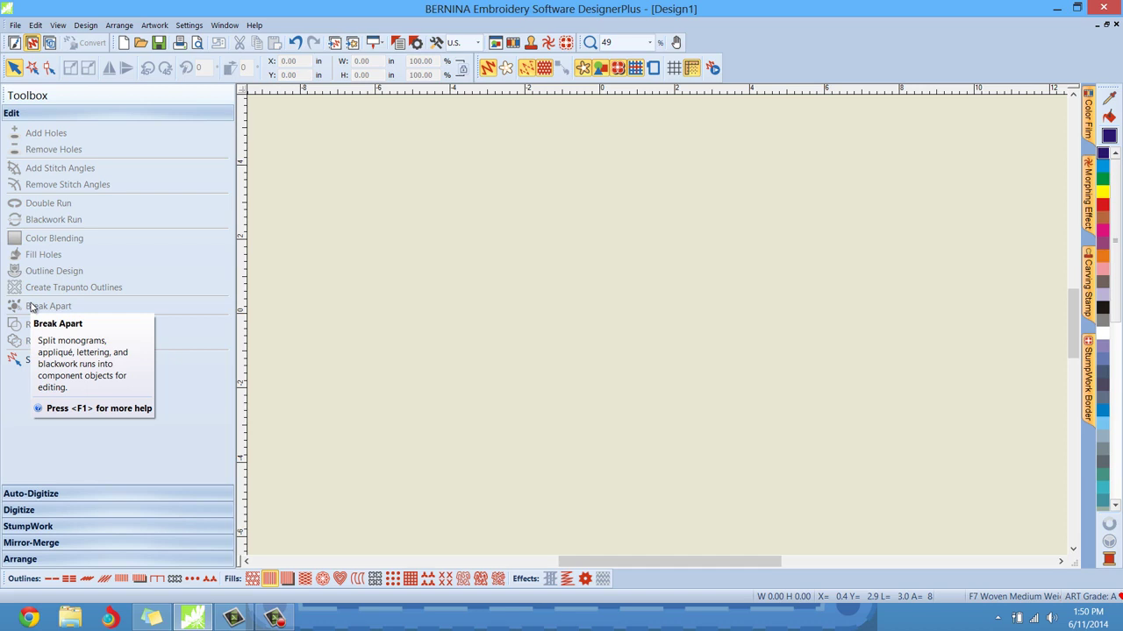
Open the F1 help topic for the Edit toolbox's Break Apart tool
key(F1)
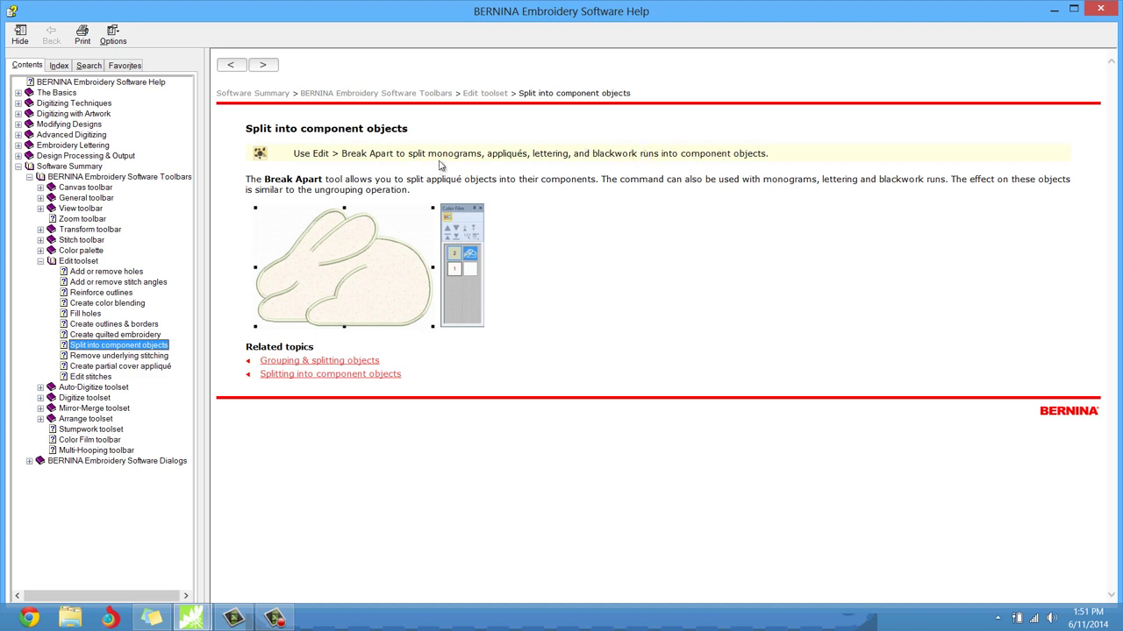
Highlight 'monograms, appliqués, lettering' on the Split into component objects page, then close Help
drag(430, 155, 561, 158)
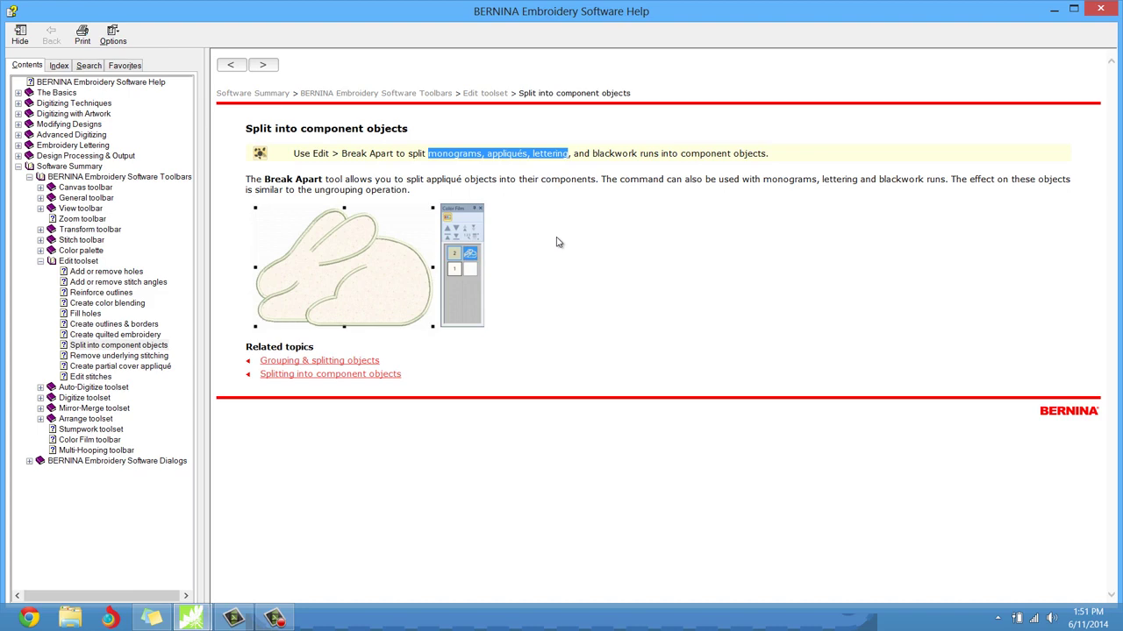
click(1100, 9)
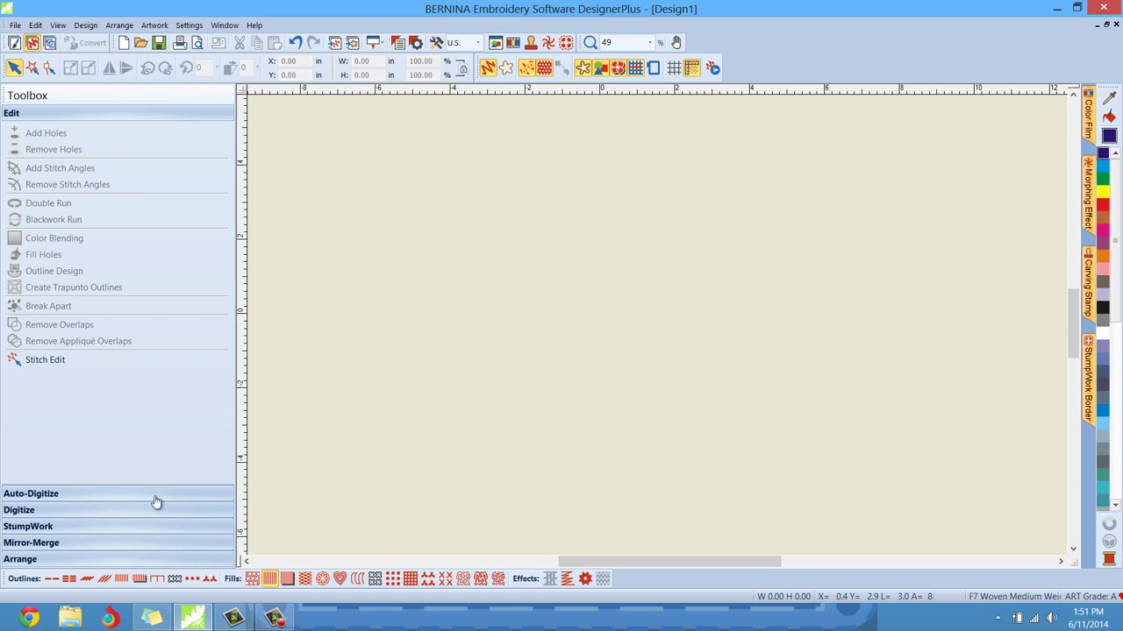
click(63, 513)
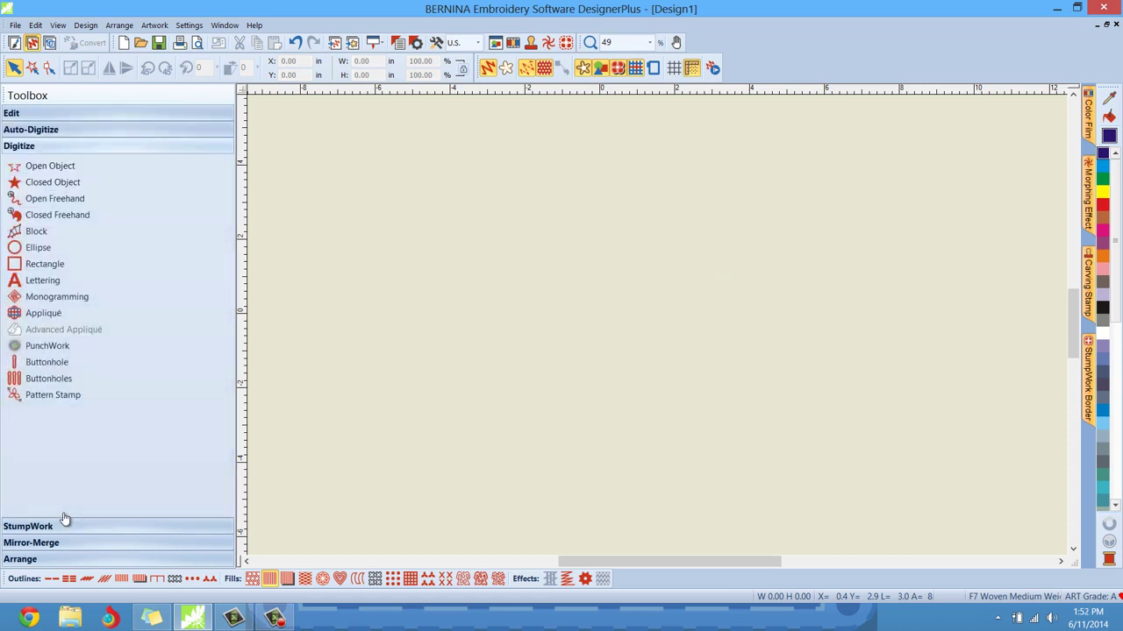
click(39, 282)
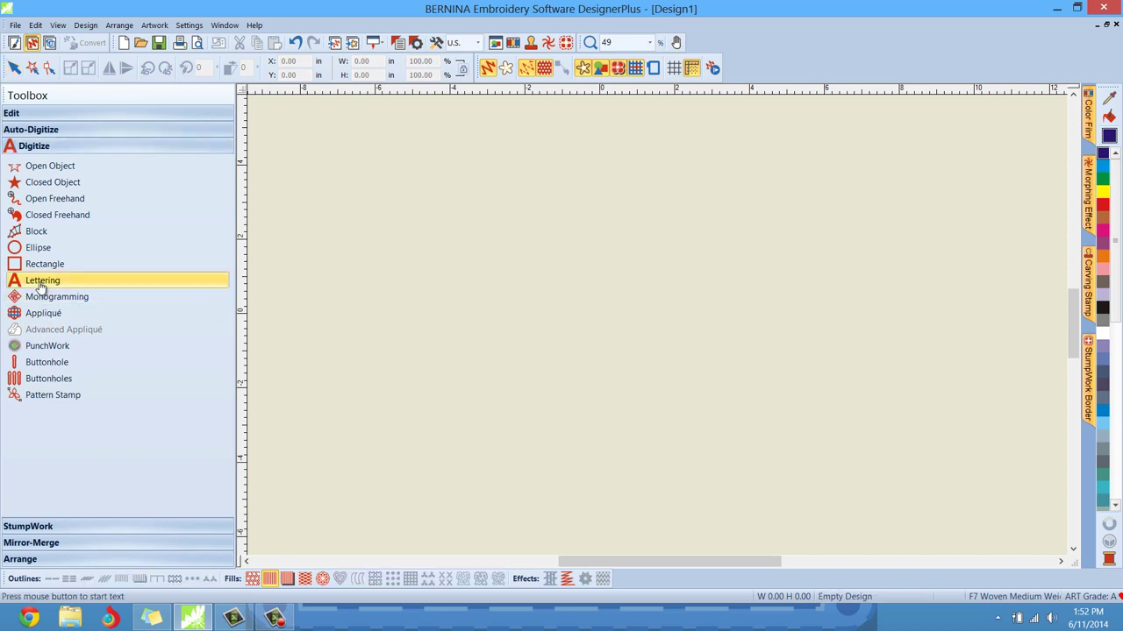
click(412, 301)
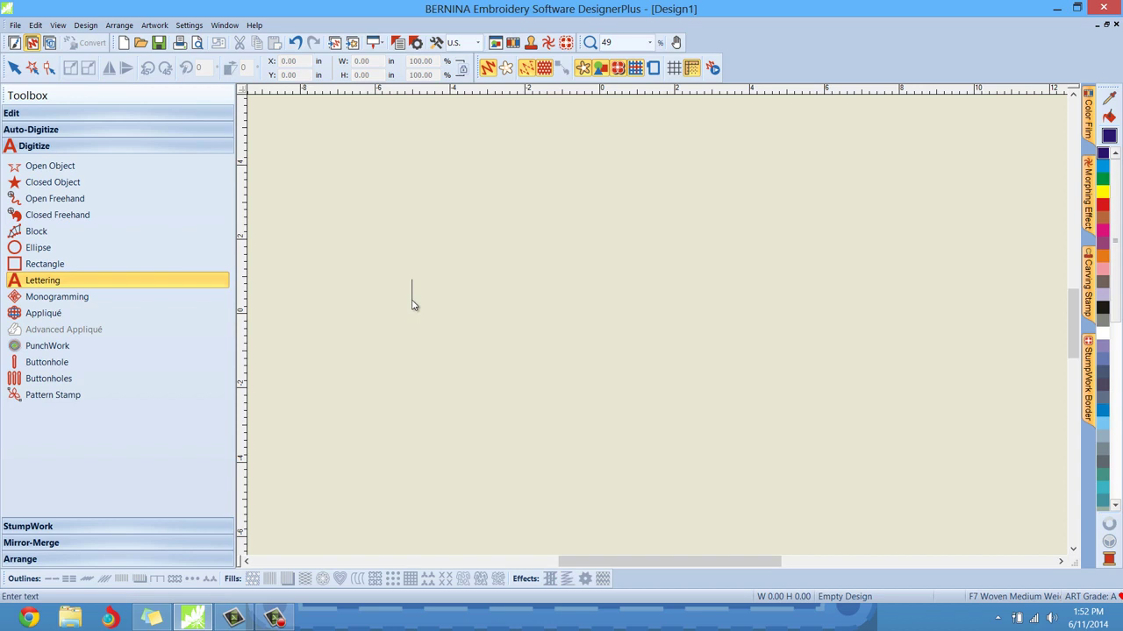
text(Sonia Kat)
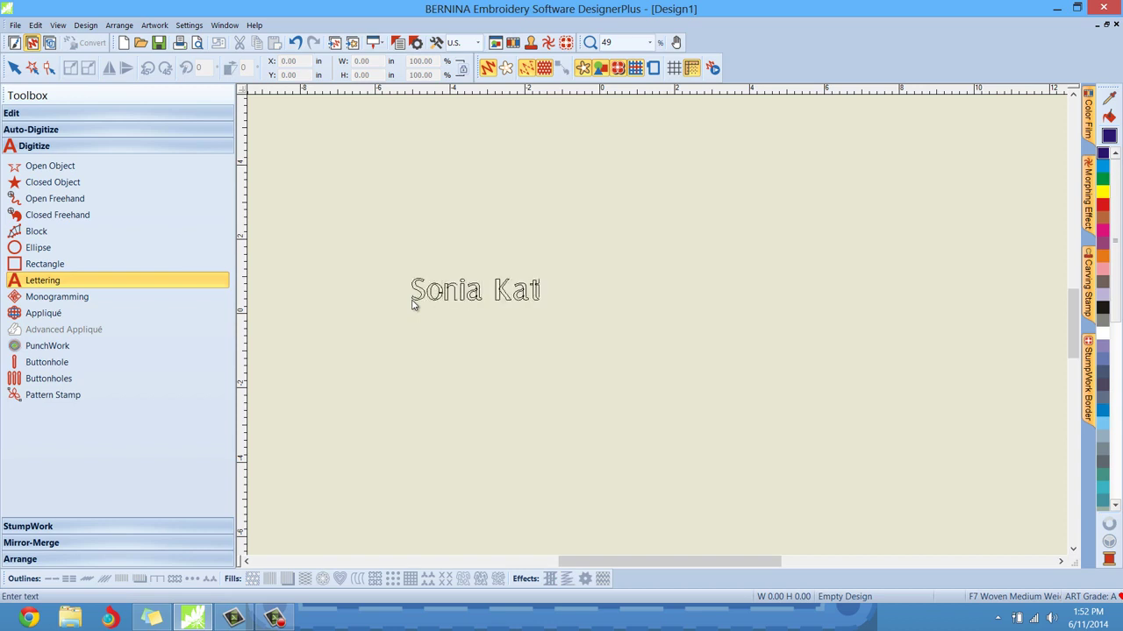
text(e)
key(Return)
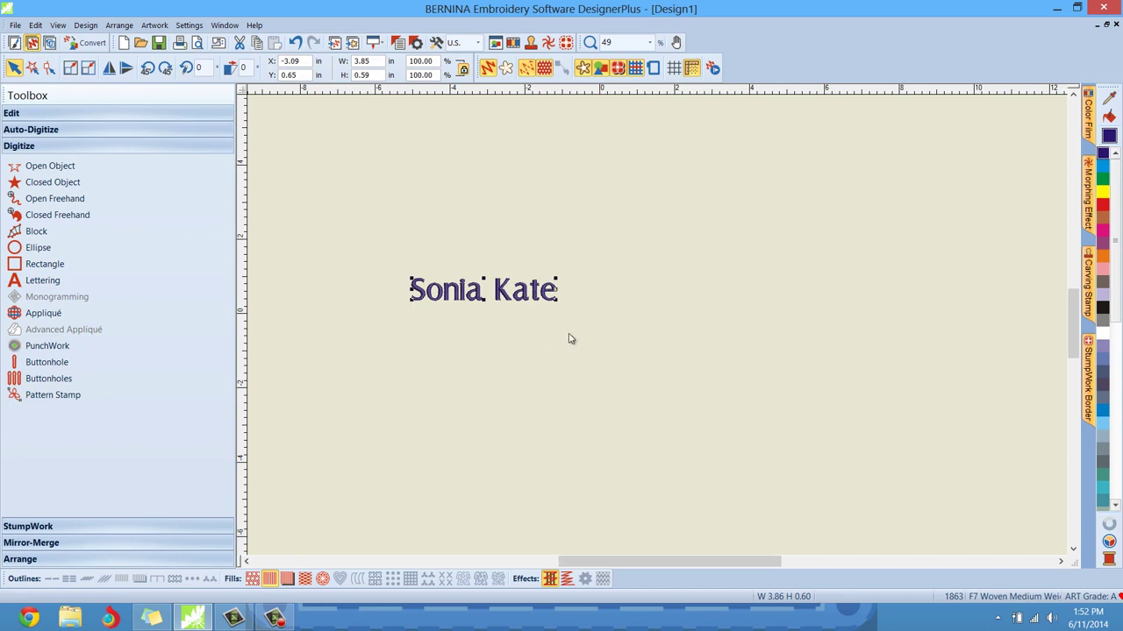
Enlarge the Sonia Kate lettering to about 8.3 in wide, move it up, and colour it pink
drag(557, 302, 725, 389)
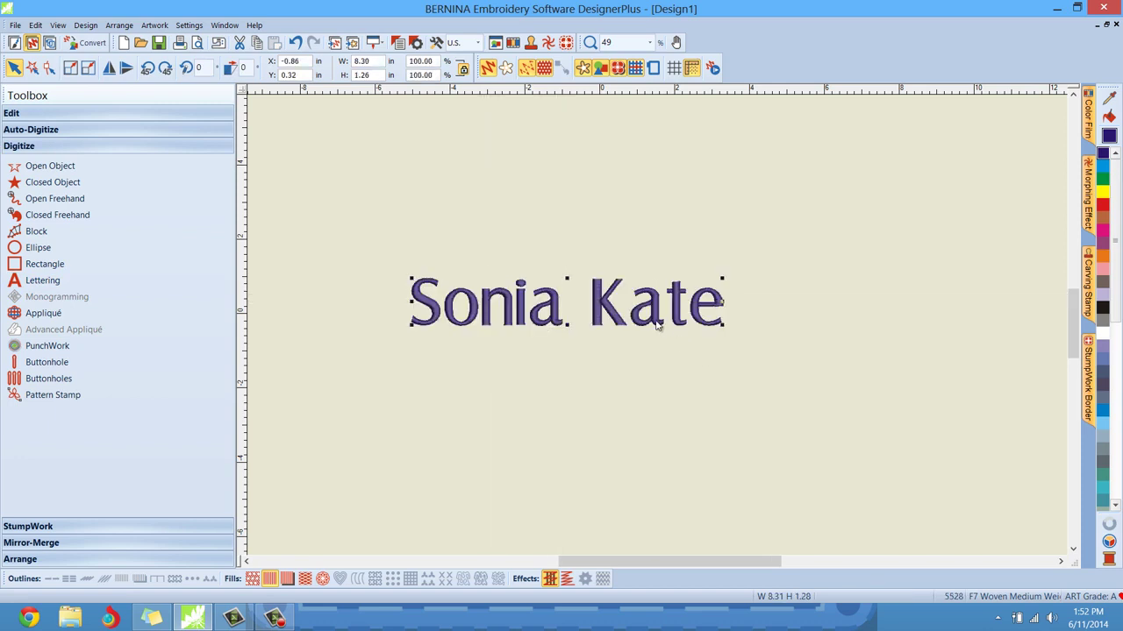
drag(658, 323, 642, 231)
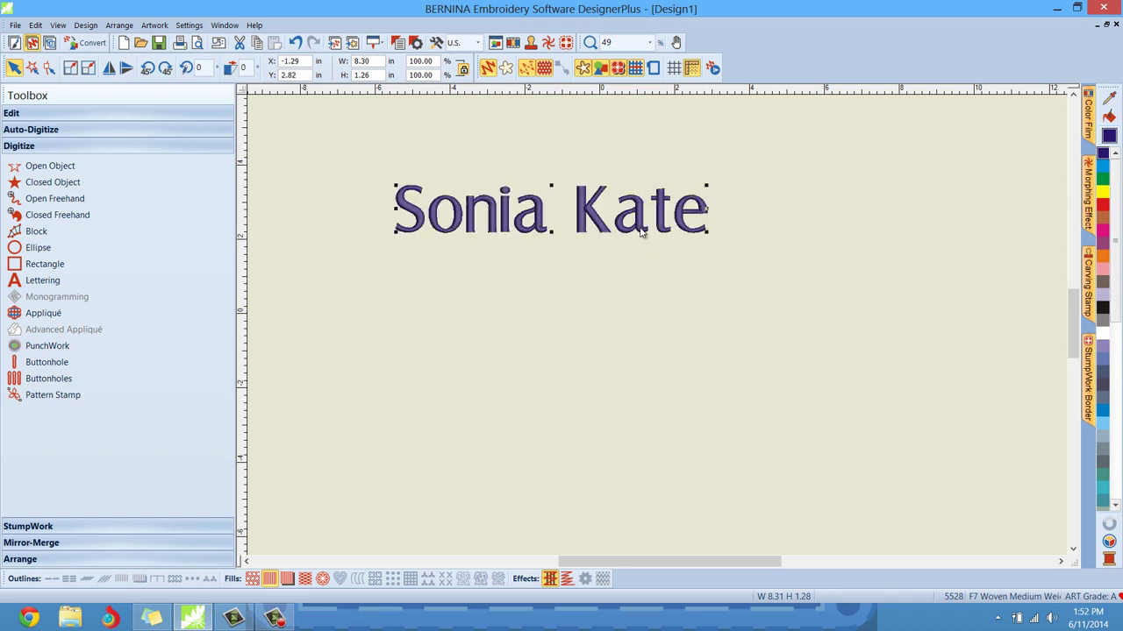
click(1106, 275)
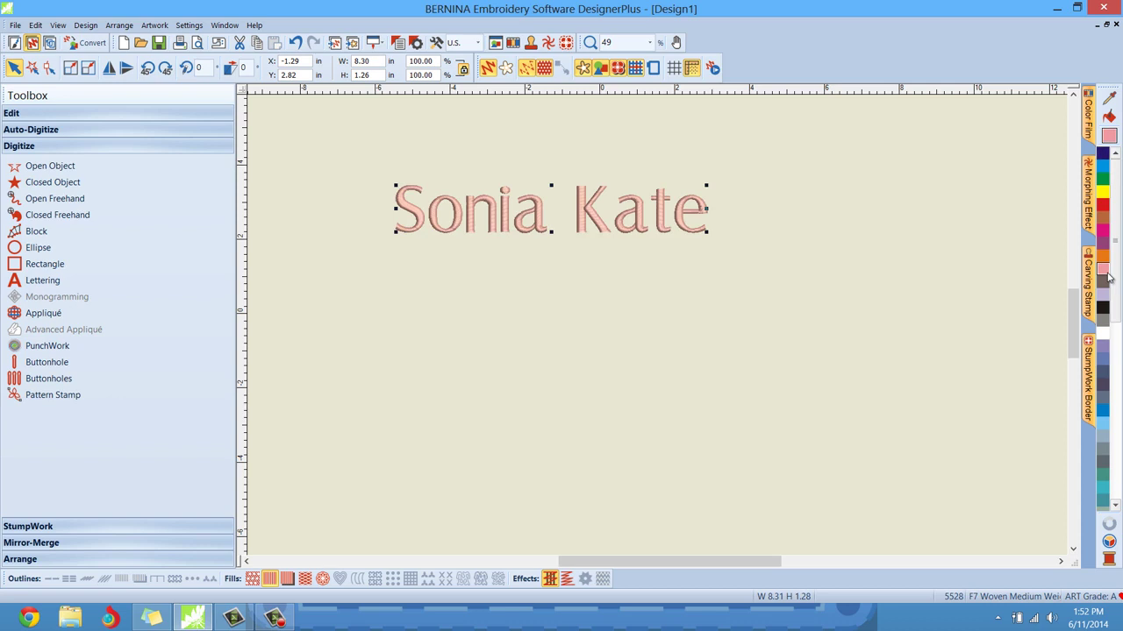
click(640, 277)
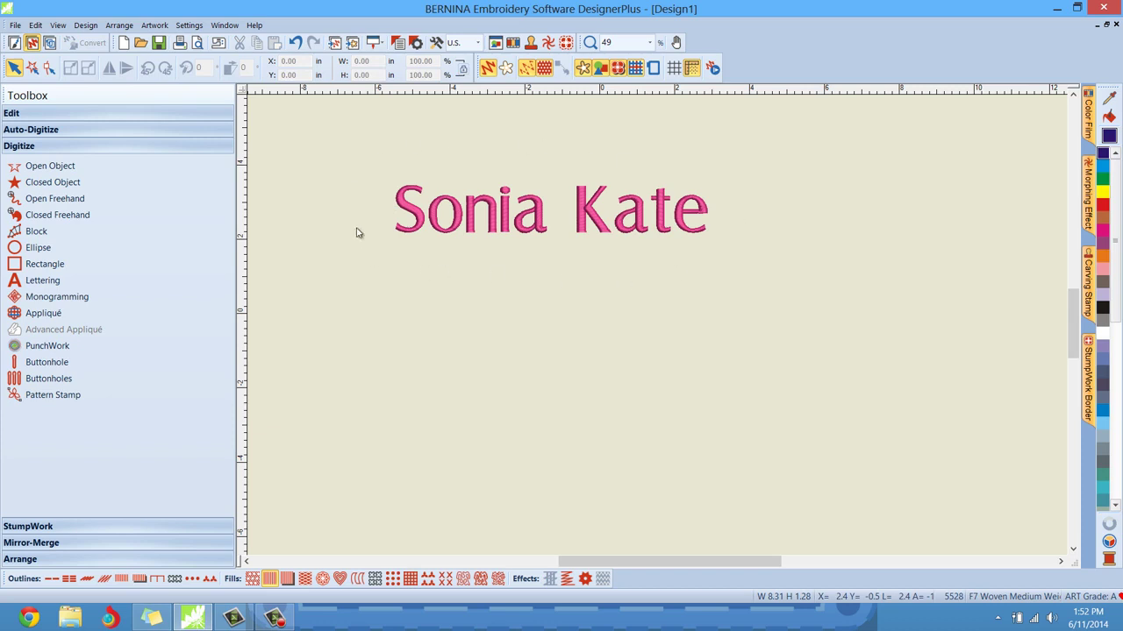
click(443, 208)
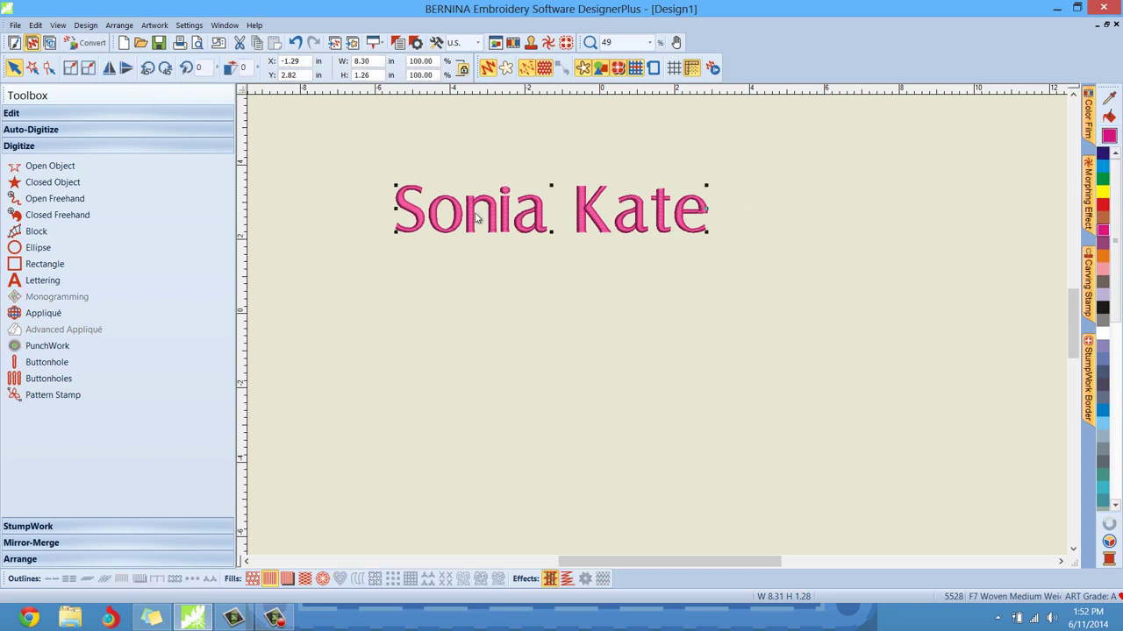
click(1088, 131)
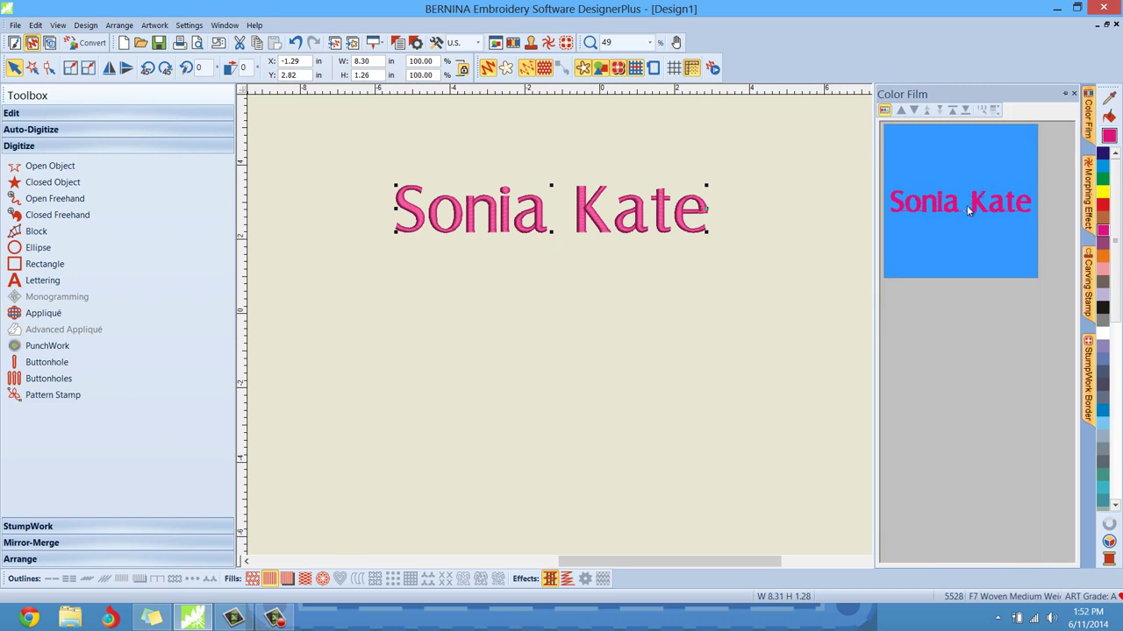
click(884, 112)
click(884, 112)
click(884, 113)
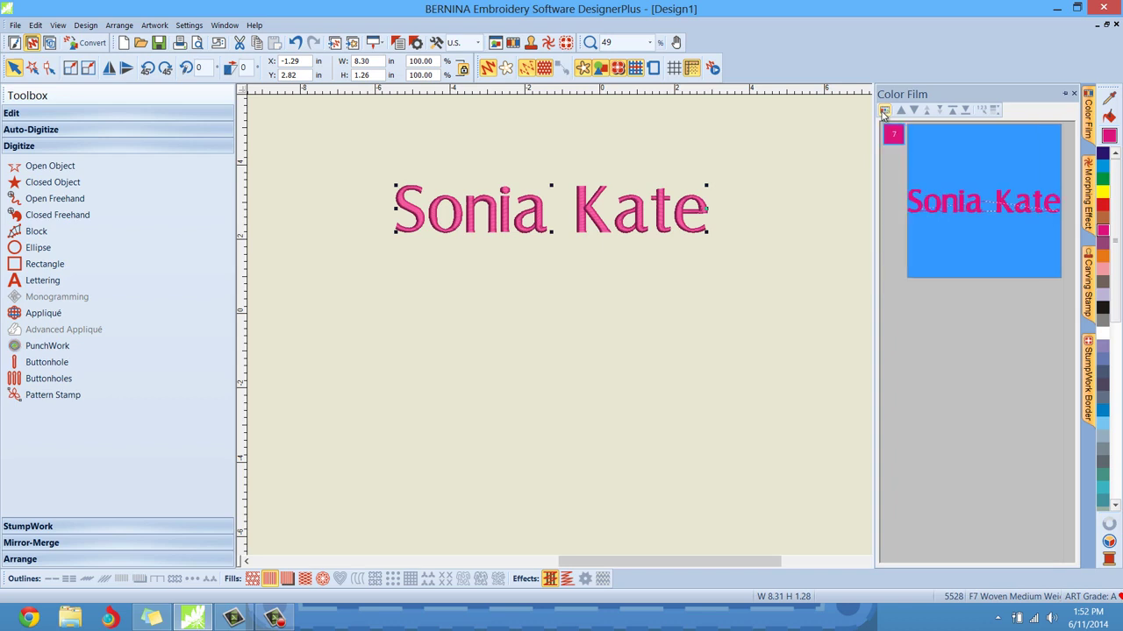
click(884, 112)
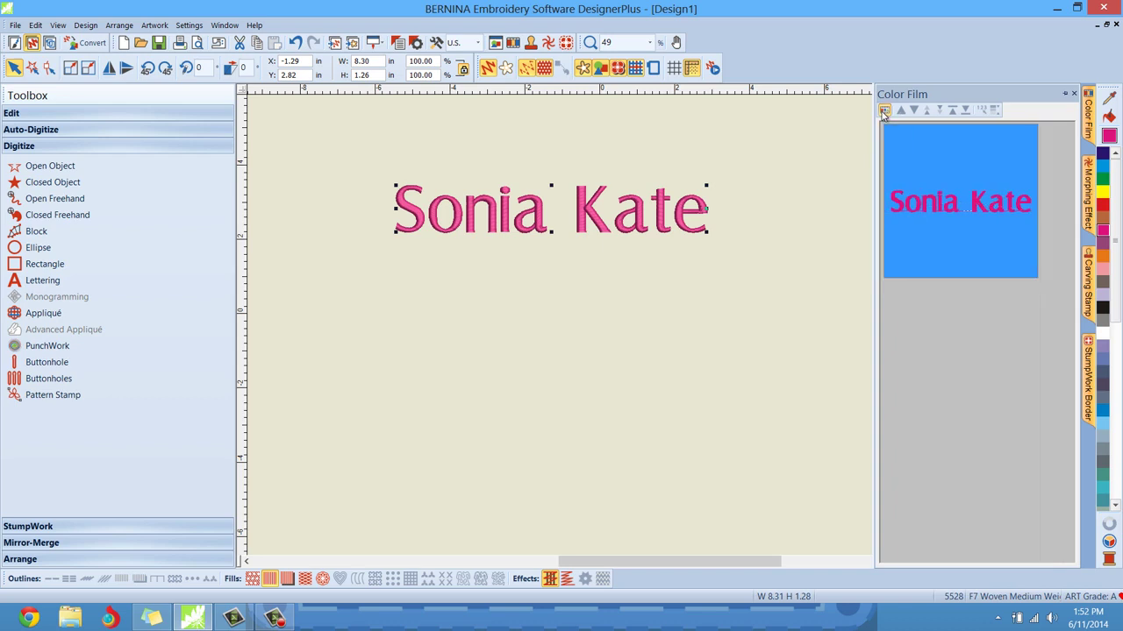
click(884, 112)
click(884, 112)
click(884, 113)
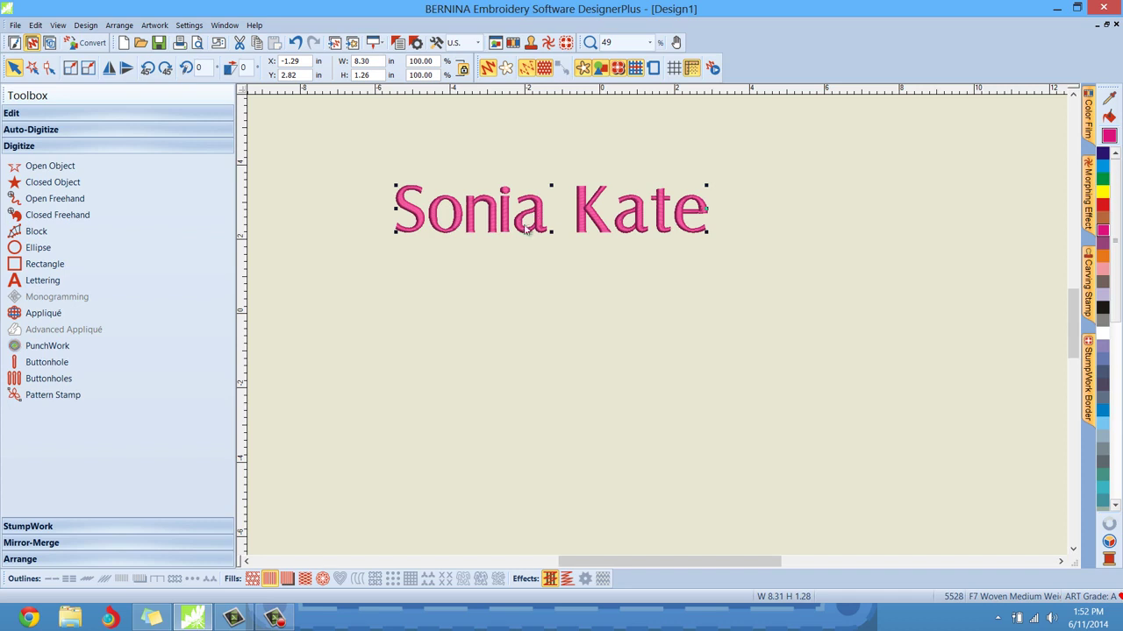
click(549, 311)
click(539, 218)
click(531, 283)
click(505, 218)
click(773, 247)
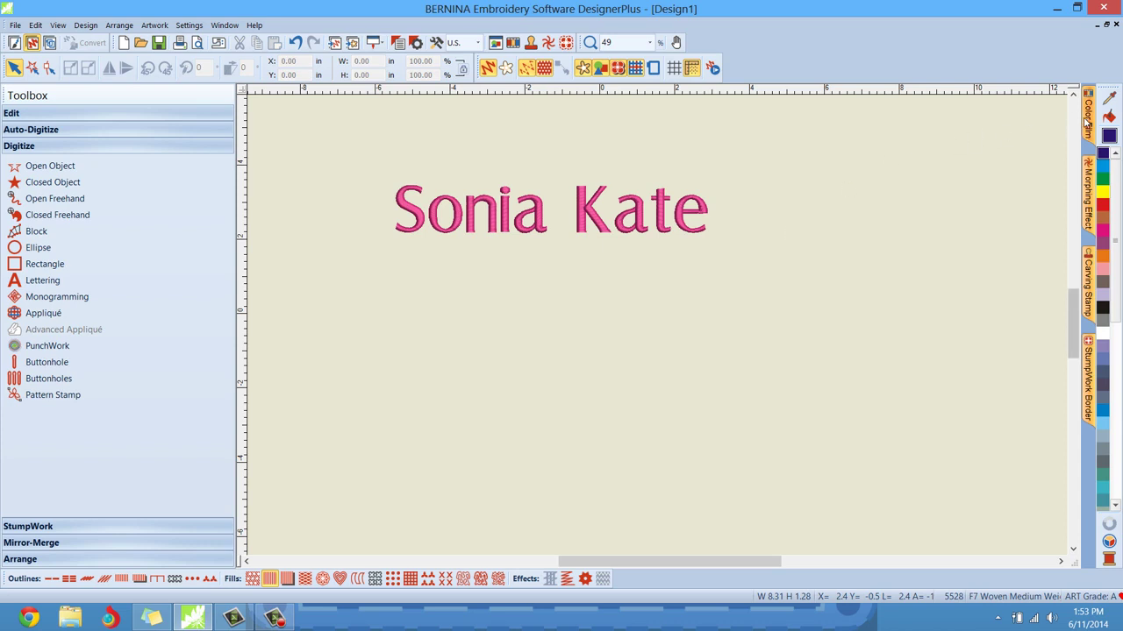
mouse_move(1088, 123)
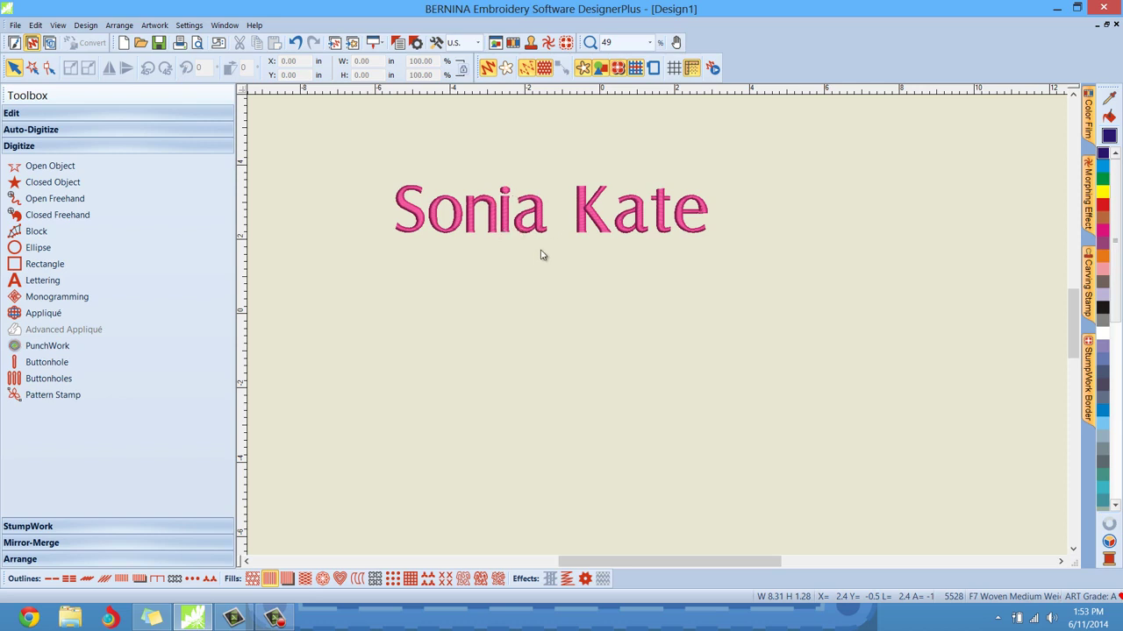
Break the Sonia Kate lettering into separate Sonia and Kate word objects
click(542, 226)
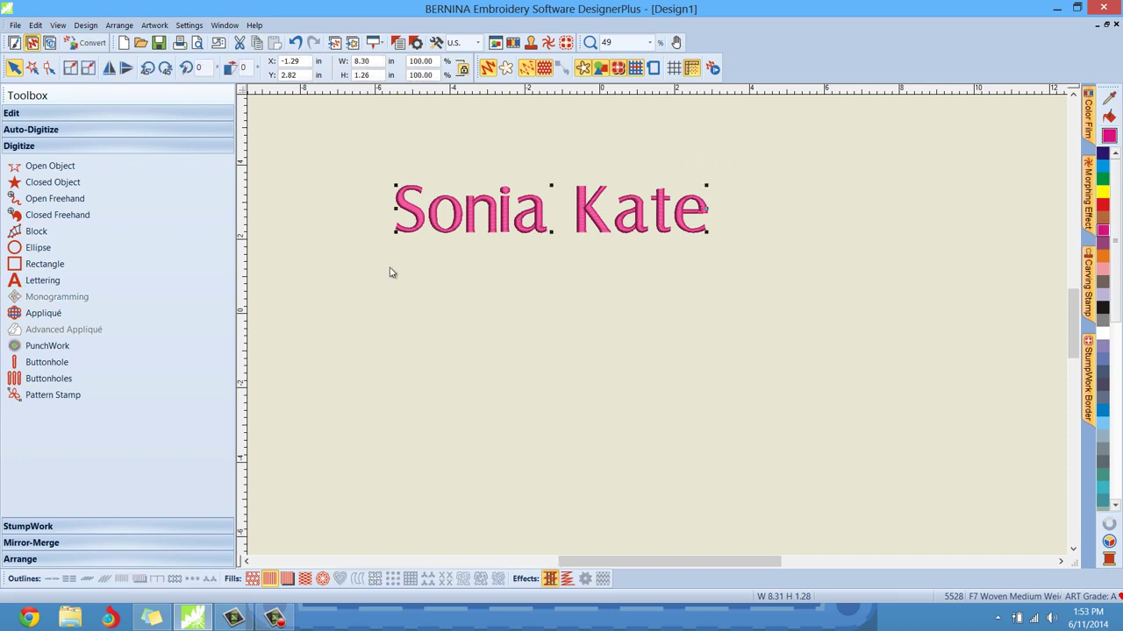
click(22, 115)
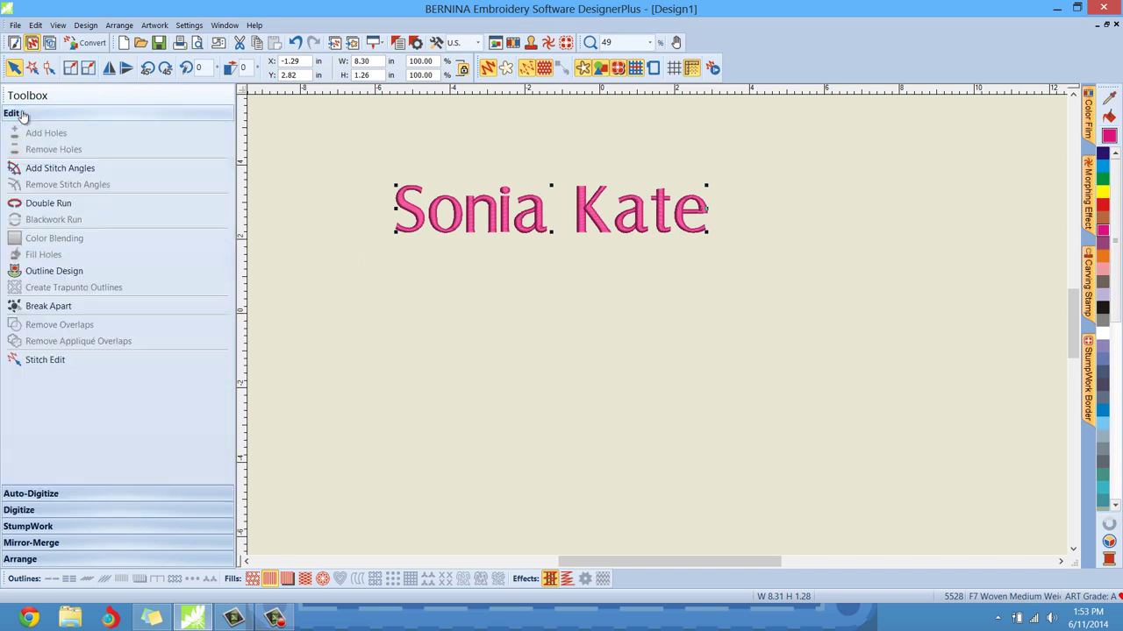
click(48, 307)
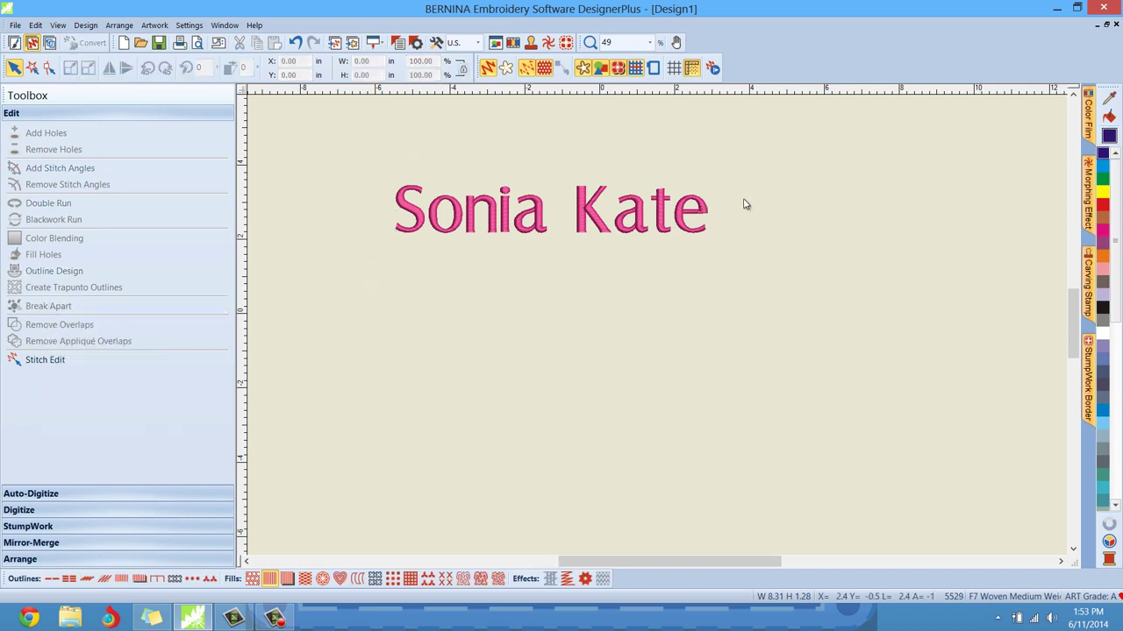
Select the word Kate in the object list and recolour it lavender
mouse_move(1088, 131)
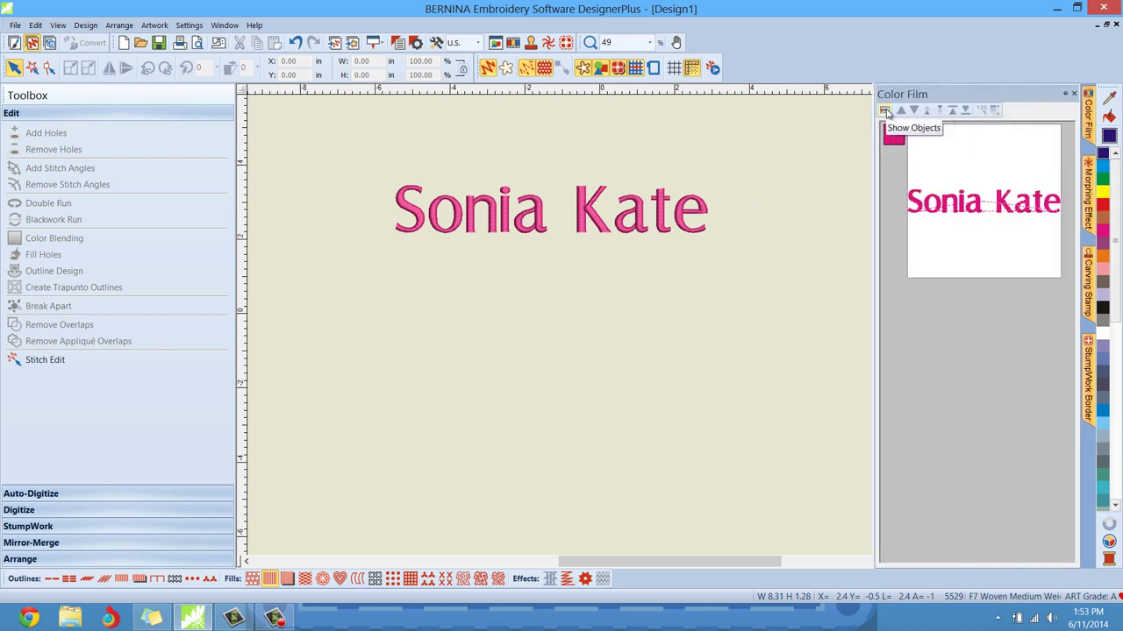
click(885, 112)
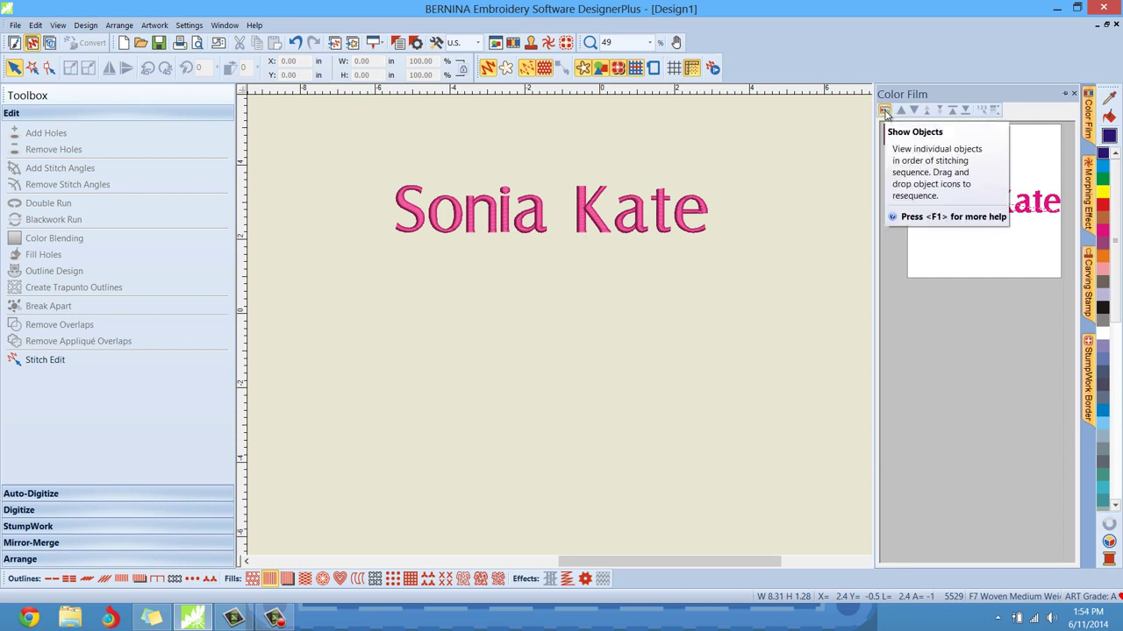
click(886, 112)
click(921, 214)
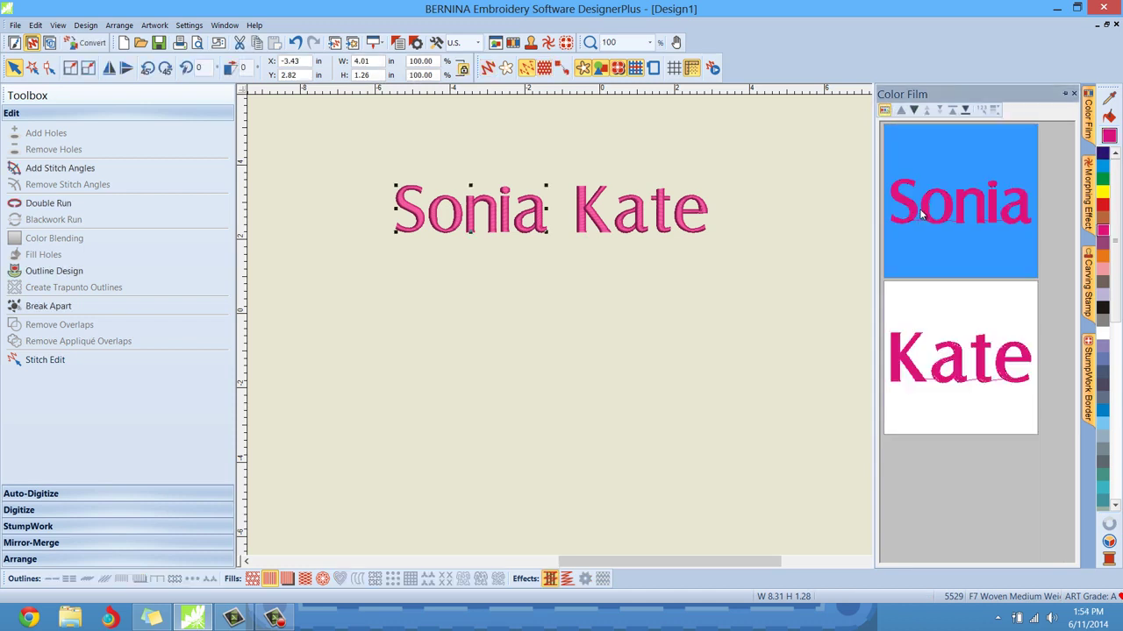
click(956, 358)
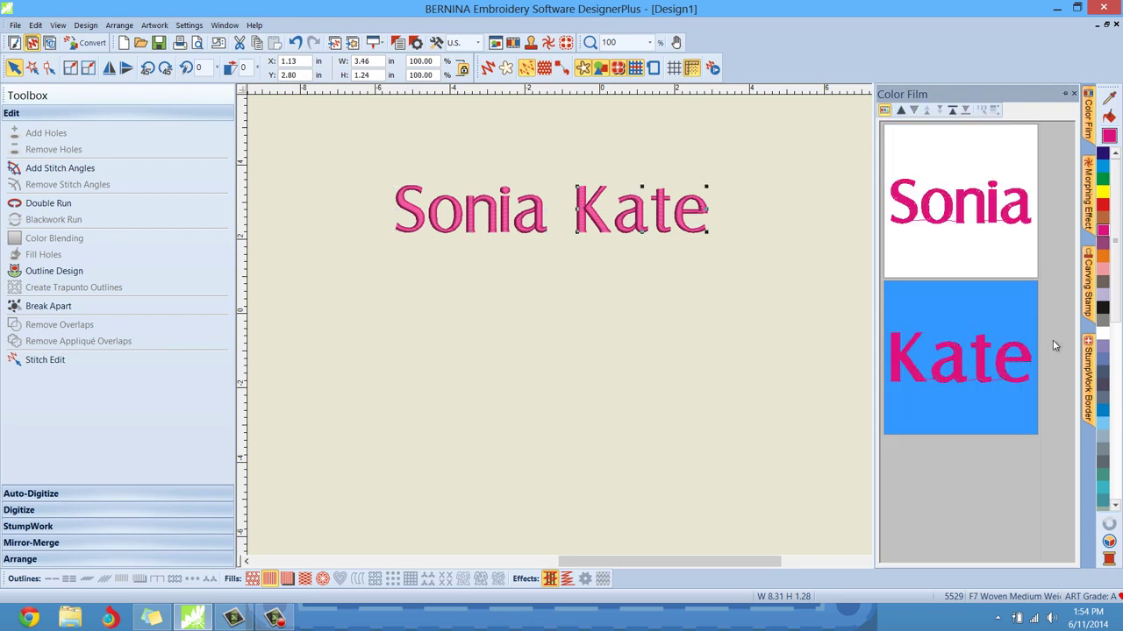
click(1102, 296)
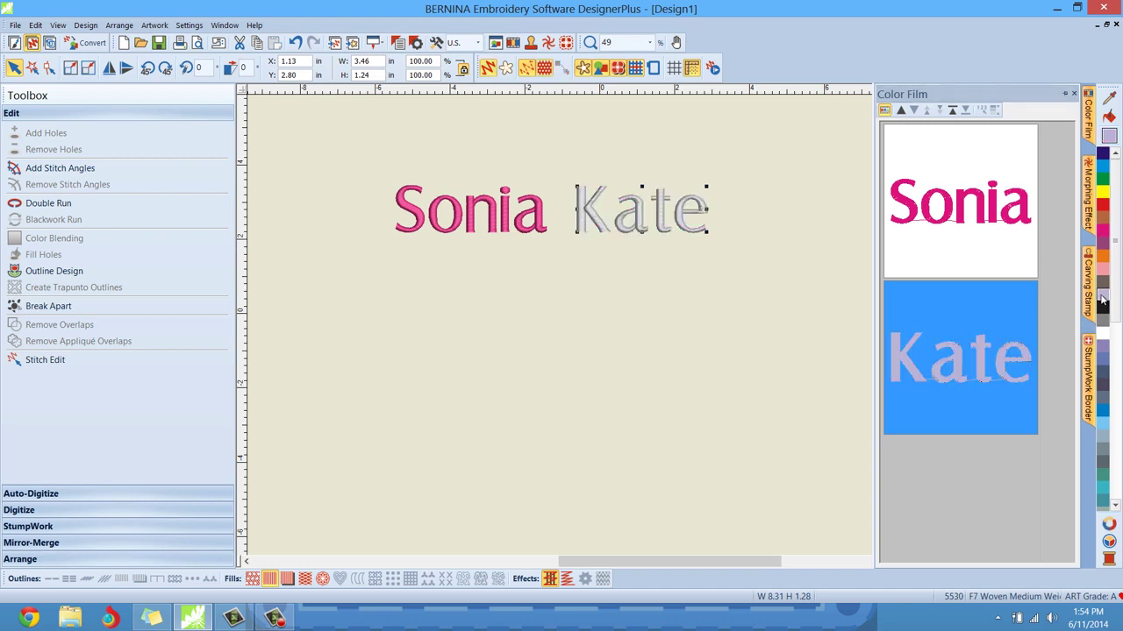
click(715, 368)
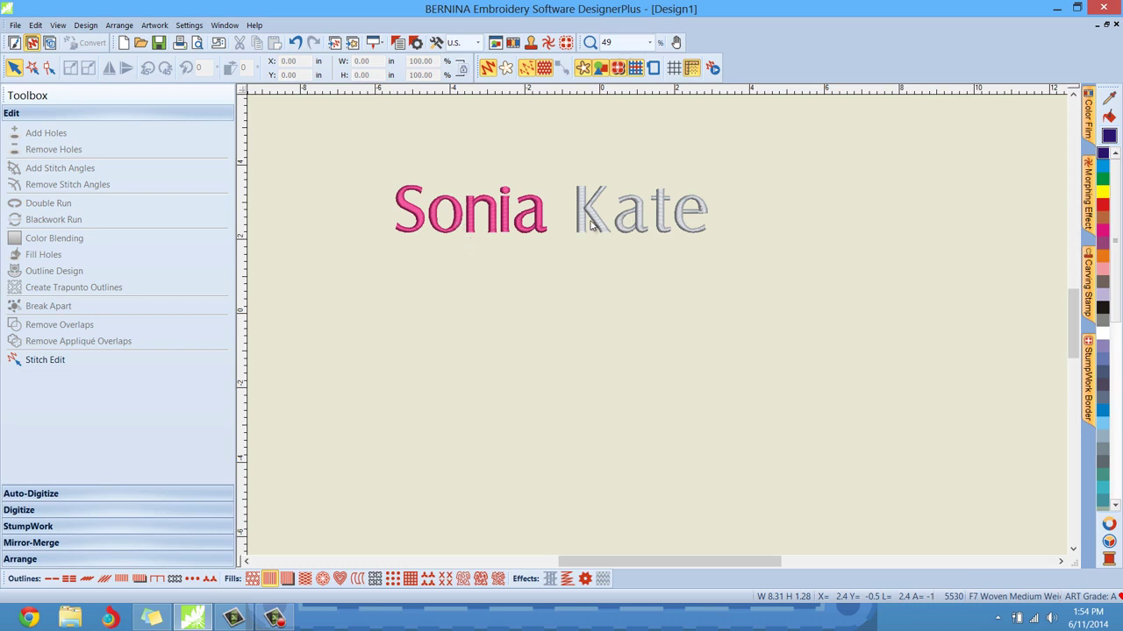
Break the word Kate apart into individual letter objects
click(640, 228)
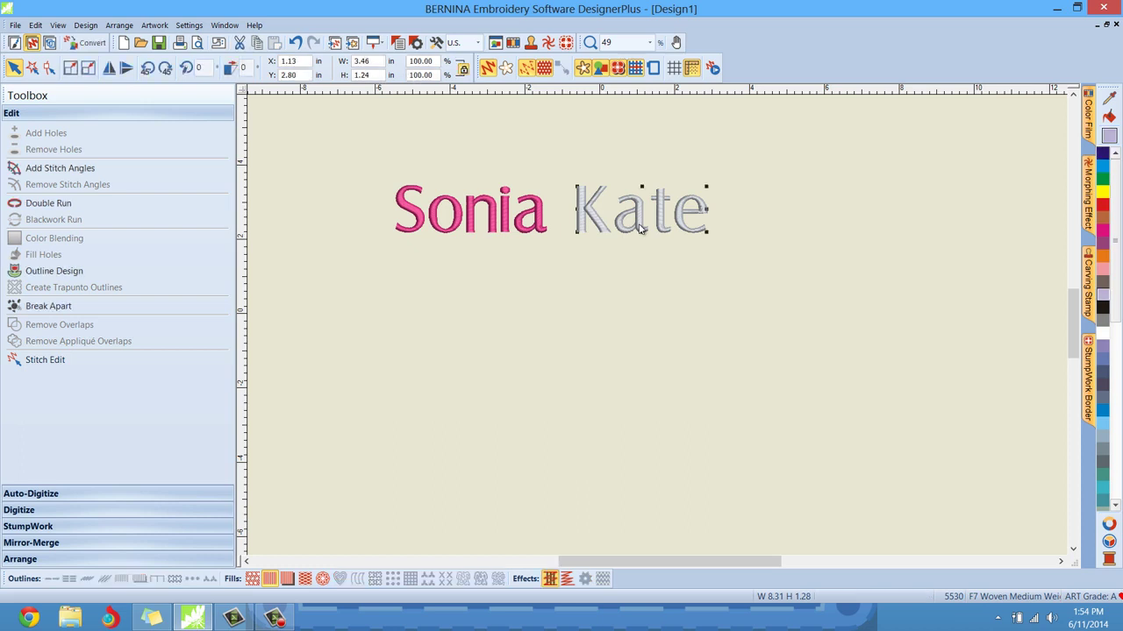
click(626, 279)
click(634, 222)
mouse_move(1093, 117)
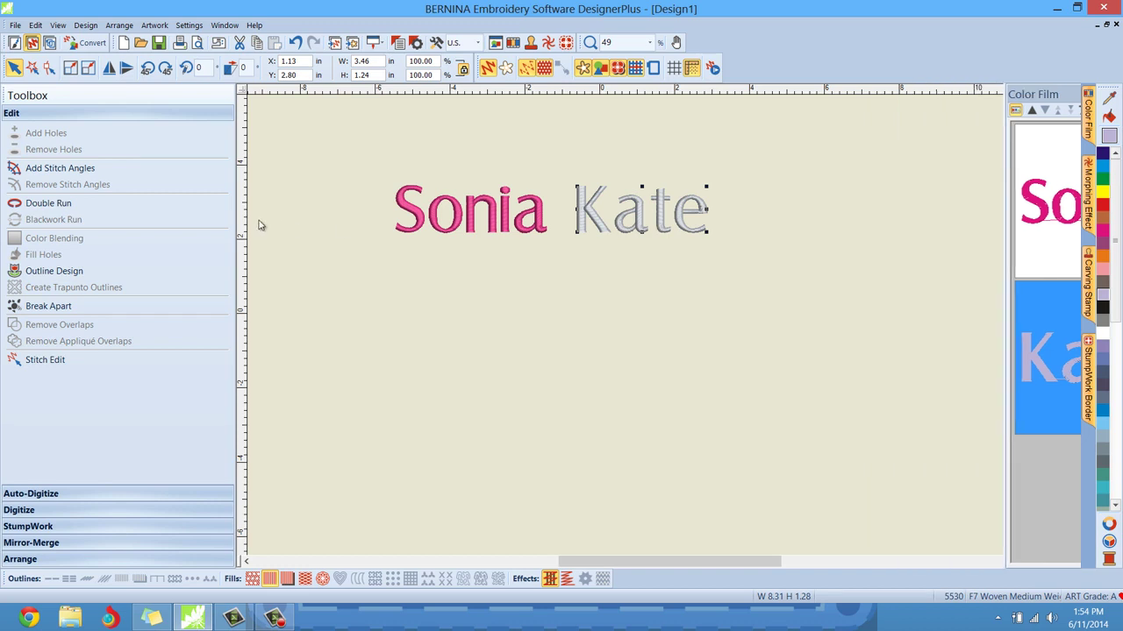
click(59, 309)
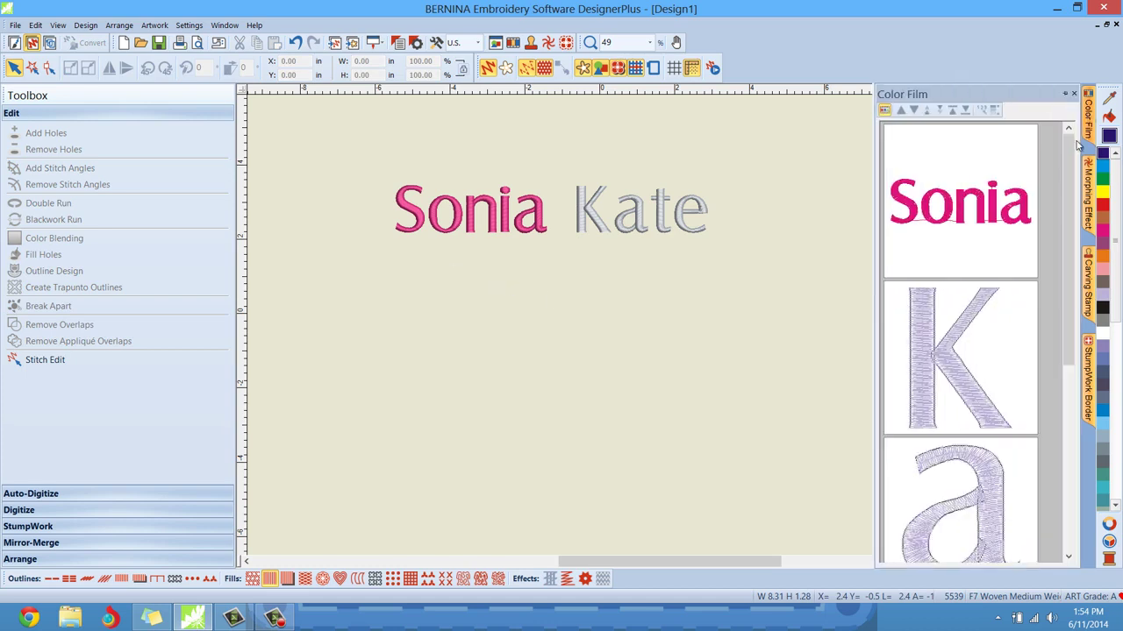
Find the Kate letters in Color Film and colour the K pink
click(981, 199)
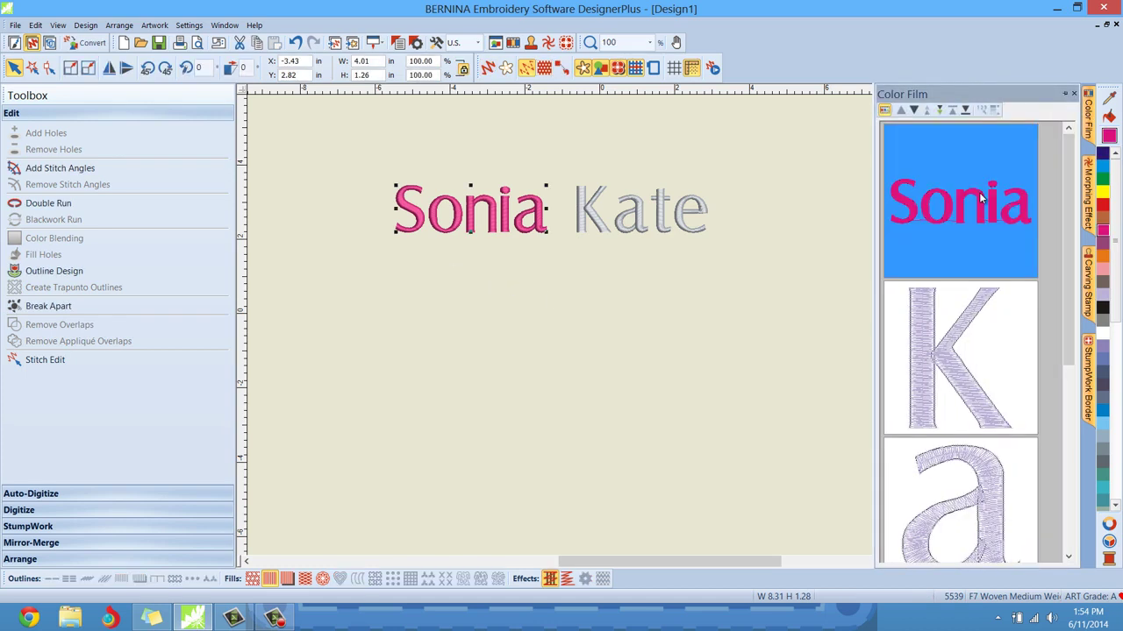
scroll(1065, 208, down, 3)
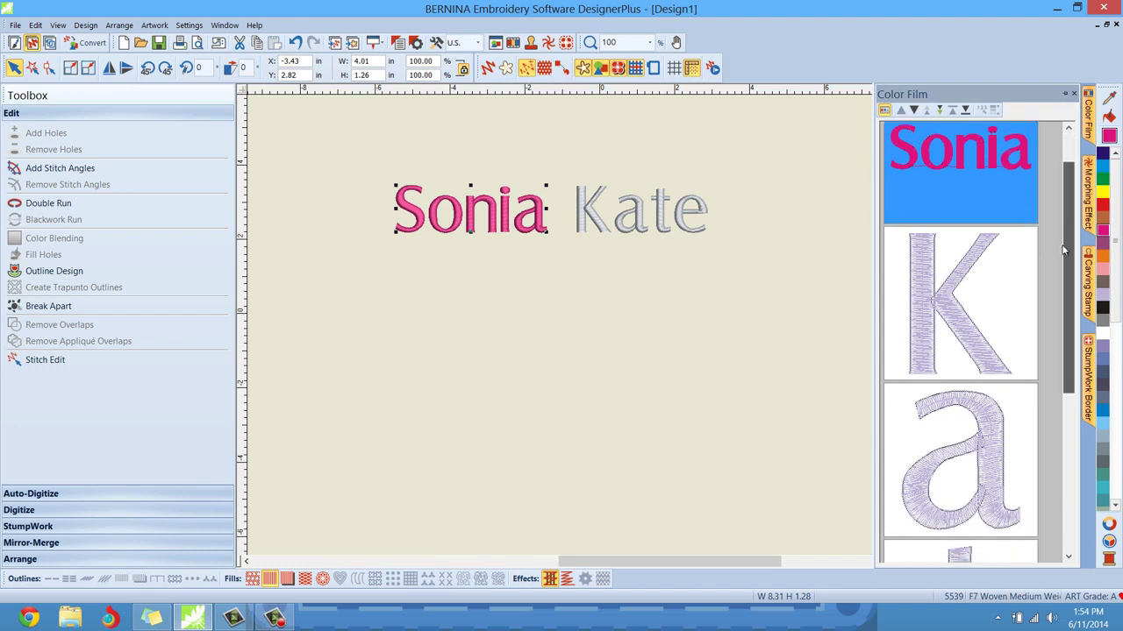
click(985, 305)
click(974, 407)
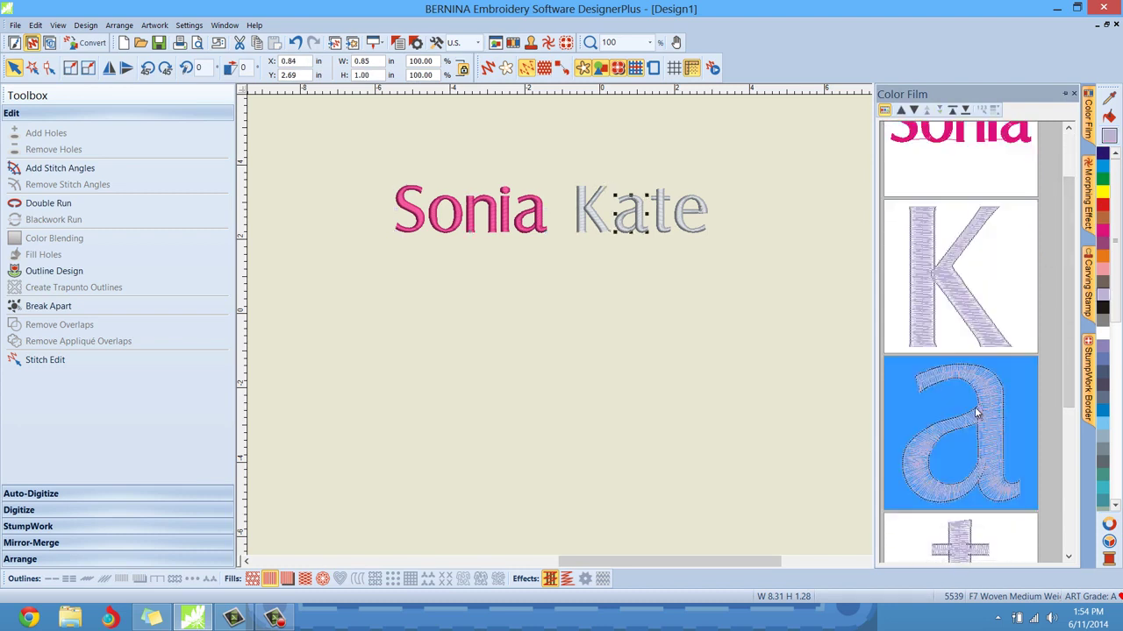
scroll(974, 407, down, 4)
click(977, 412)
scroll(977, 412, down, 4)
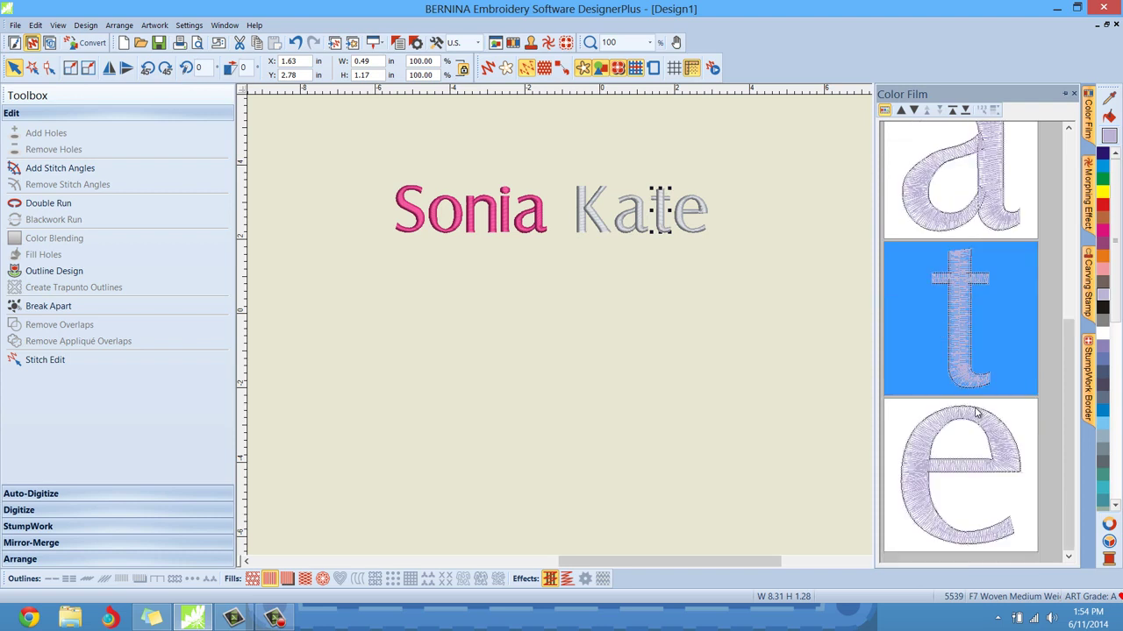
click(1003, 449)
click(1006, 308)
scroll(1006, 308, up, 8)
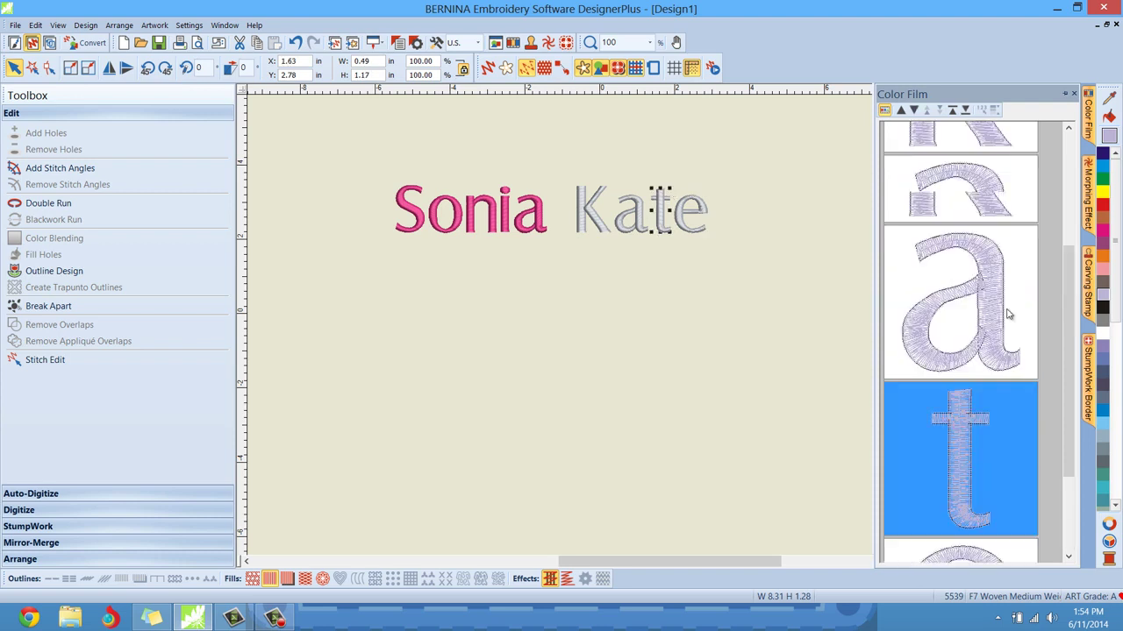
click(944, 302)
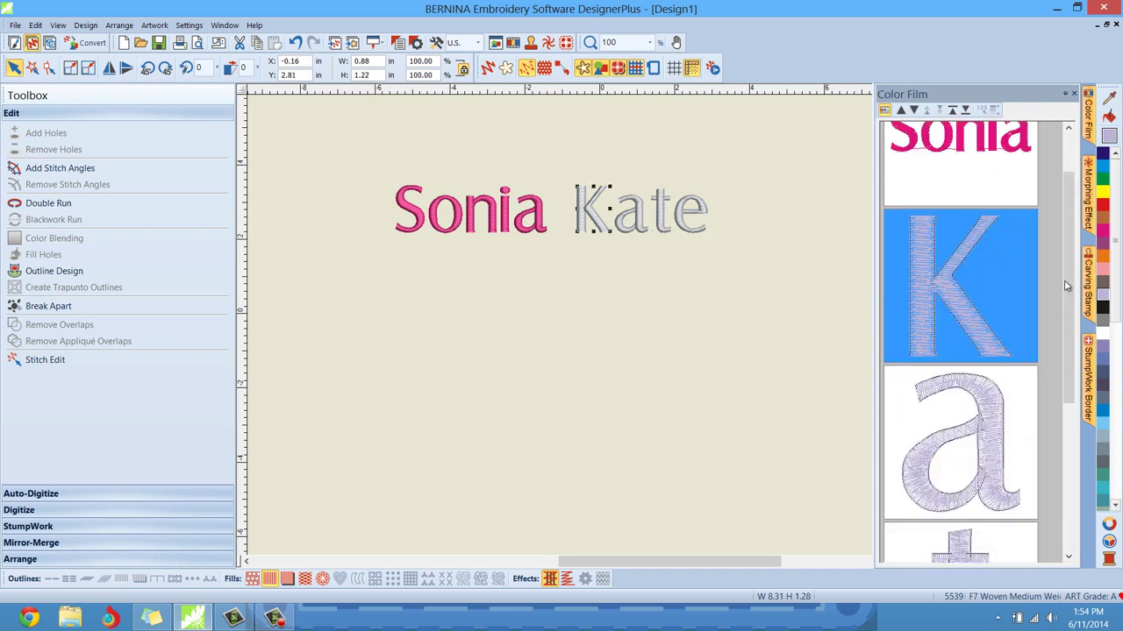
click(1103, 270)
Colour the letter a yellow and set the view zoom to 100%
click(981, 441)
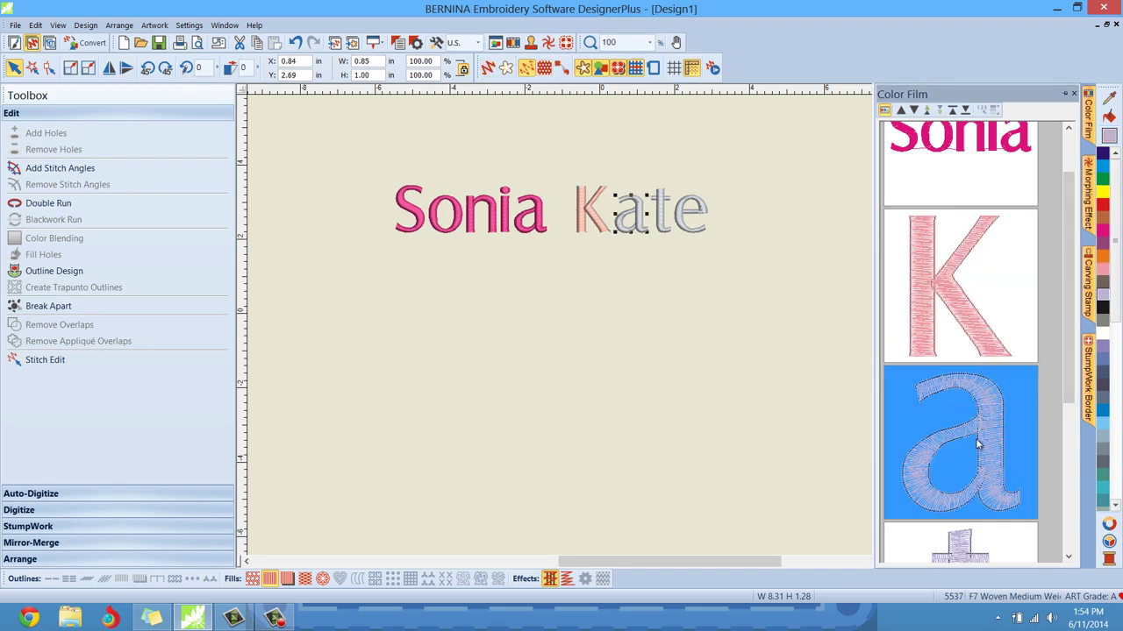
click(1103, 195)
scroll(476, 271, down, 3)
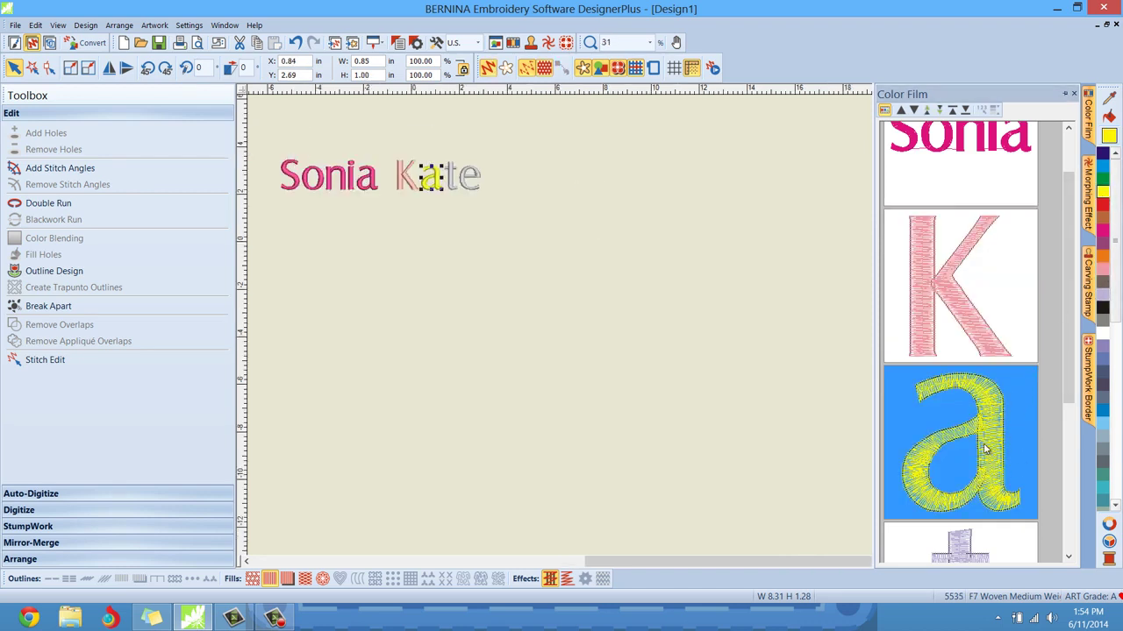
scroll(517, 219, up, 2)
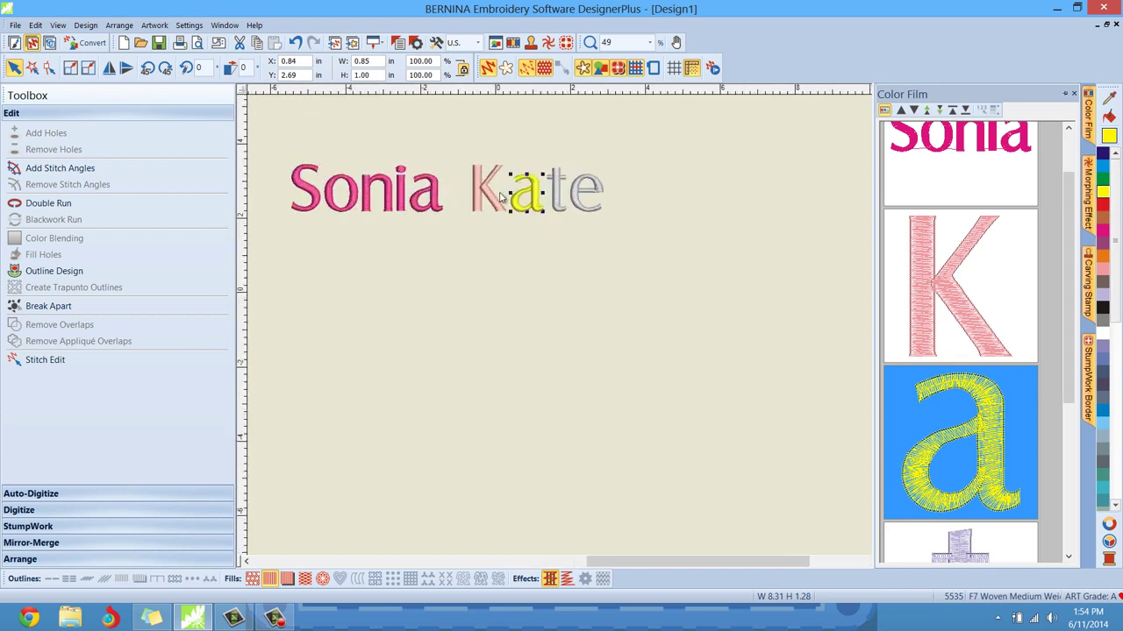
scroll(651, 325, up, 1)
key(1)
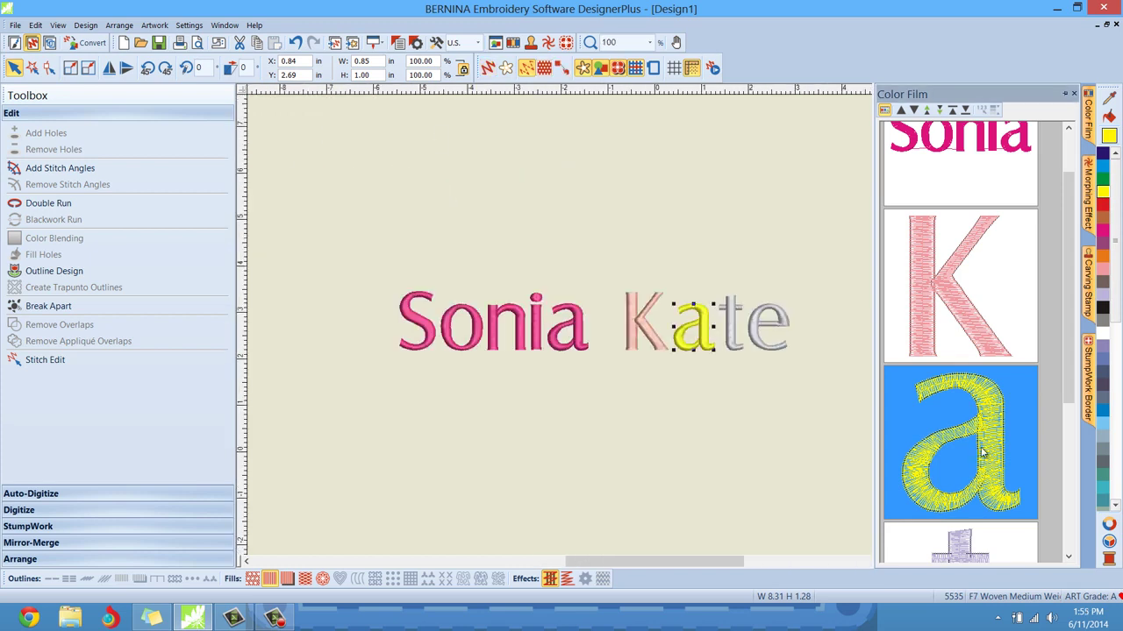
Colour the letter t blue and the letter e teal
scroll(983, 452, down, 3)
click(984, 438)
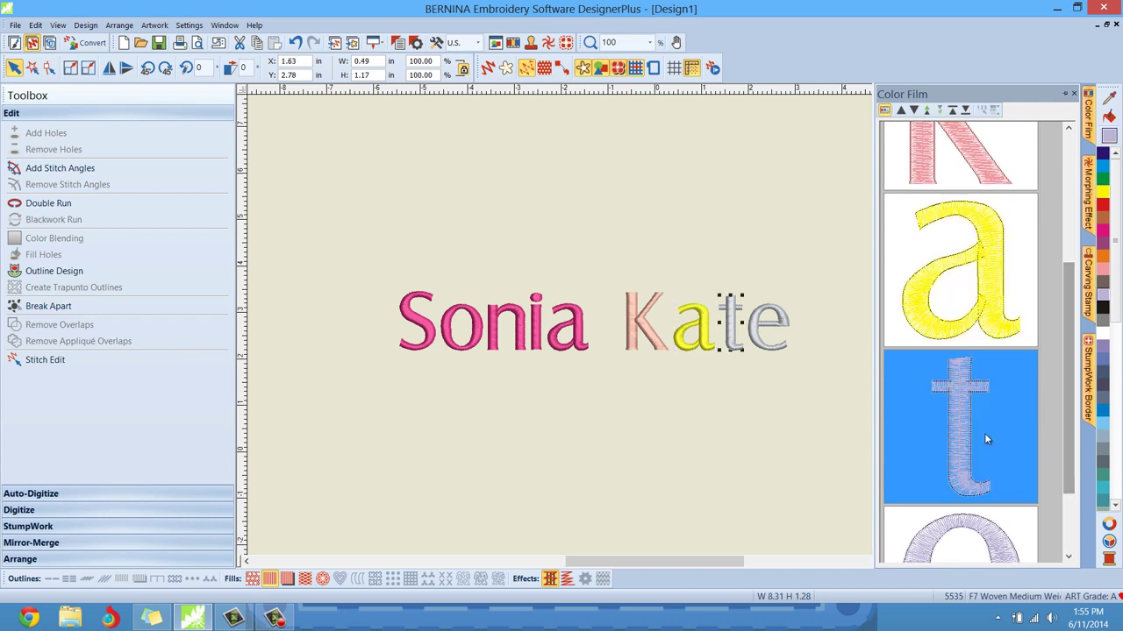
click(1103, 412)
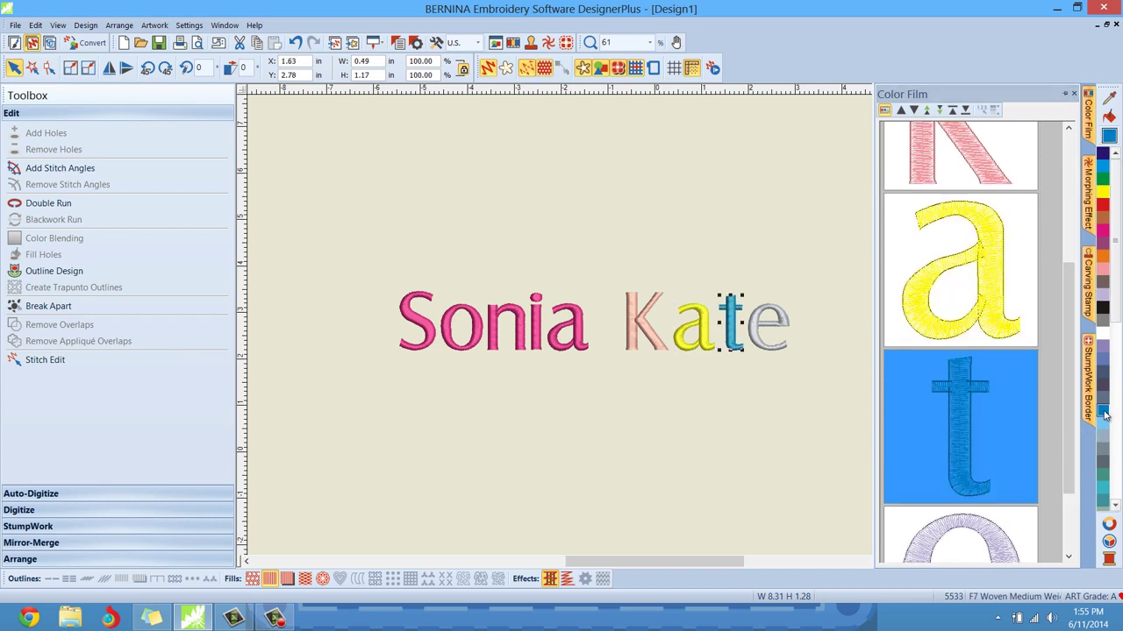
click(982, 519)
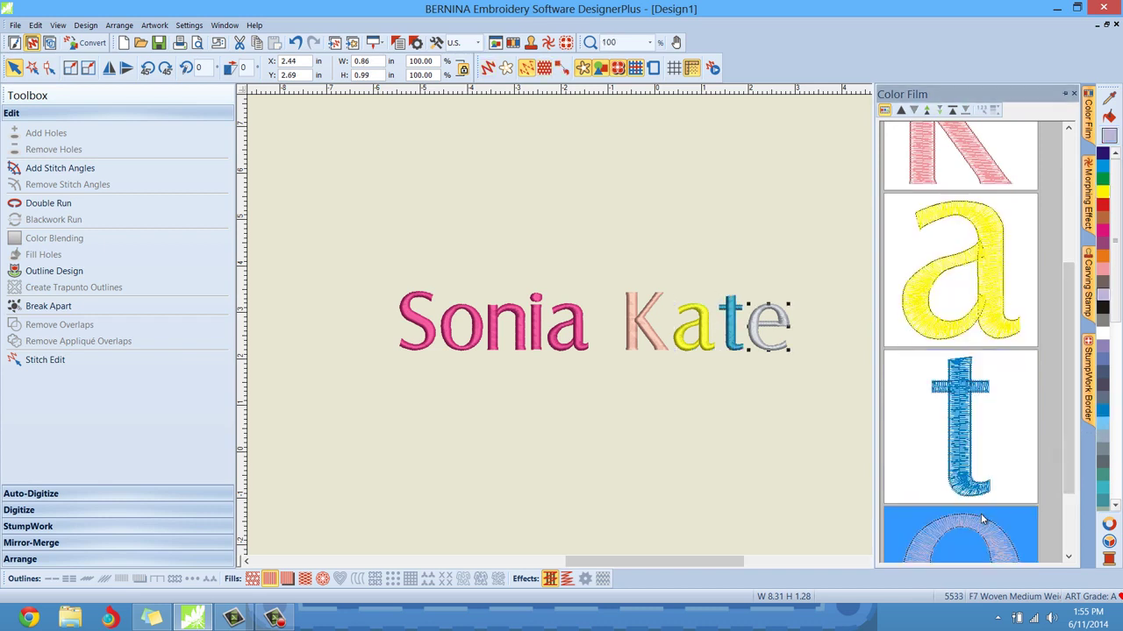
click(1104, 491)
Stagger the K, a and e at bouncing heights beside Sonia
click(803, 451)
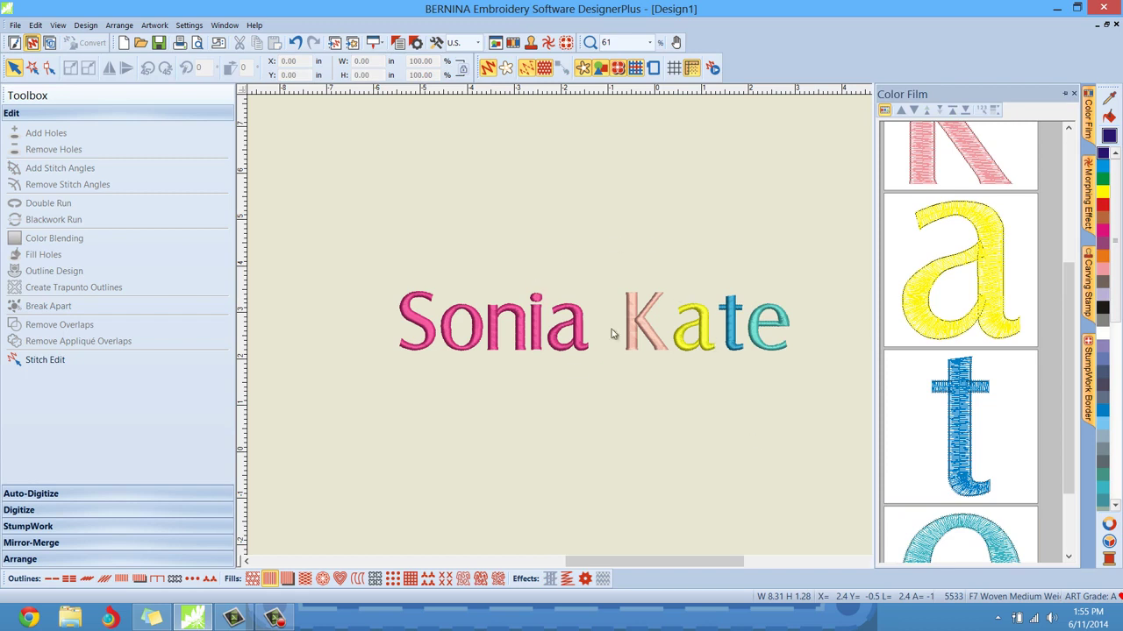
click(639, 324)
drag(639, 325, 612, 350)
click(699, 331)
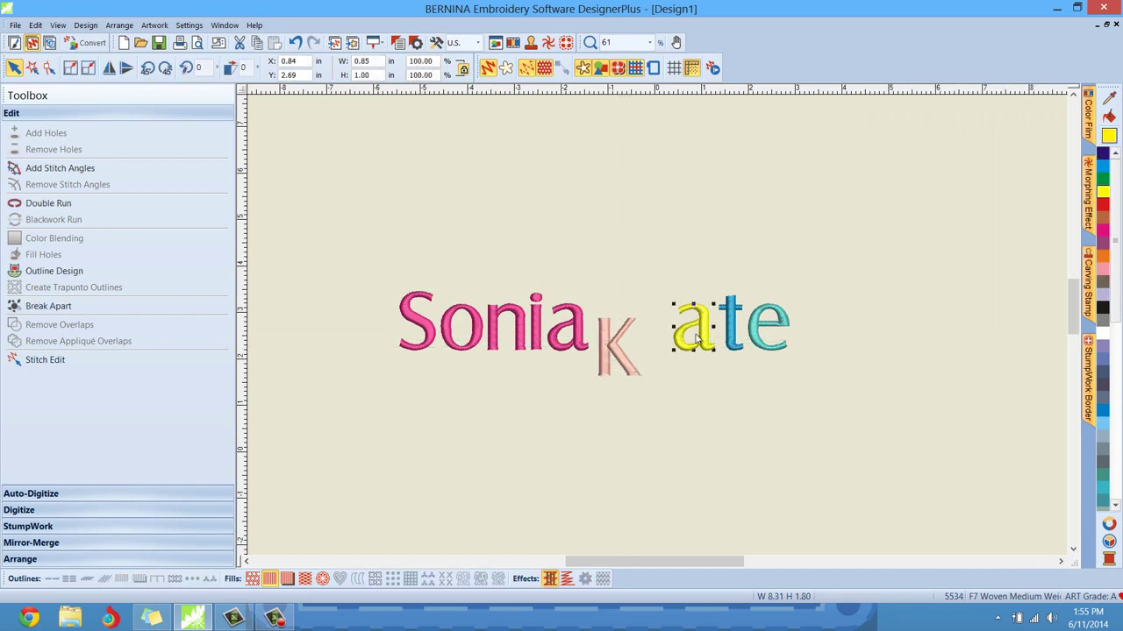
mouse_move(699, 331)
mouse_down()
mouse_move(645, 337)
mouse_move(712, 343)
mouse_move(697, 354)
mouse_up()
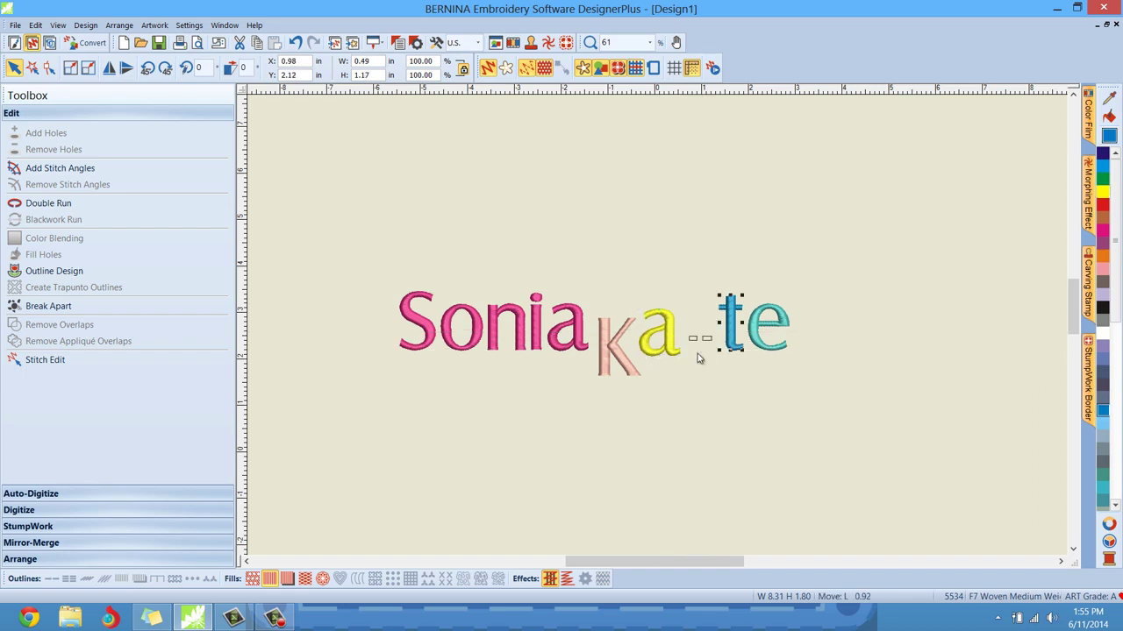
click(759, 332)
drag(758, 331, 728, 331)
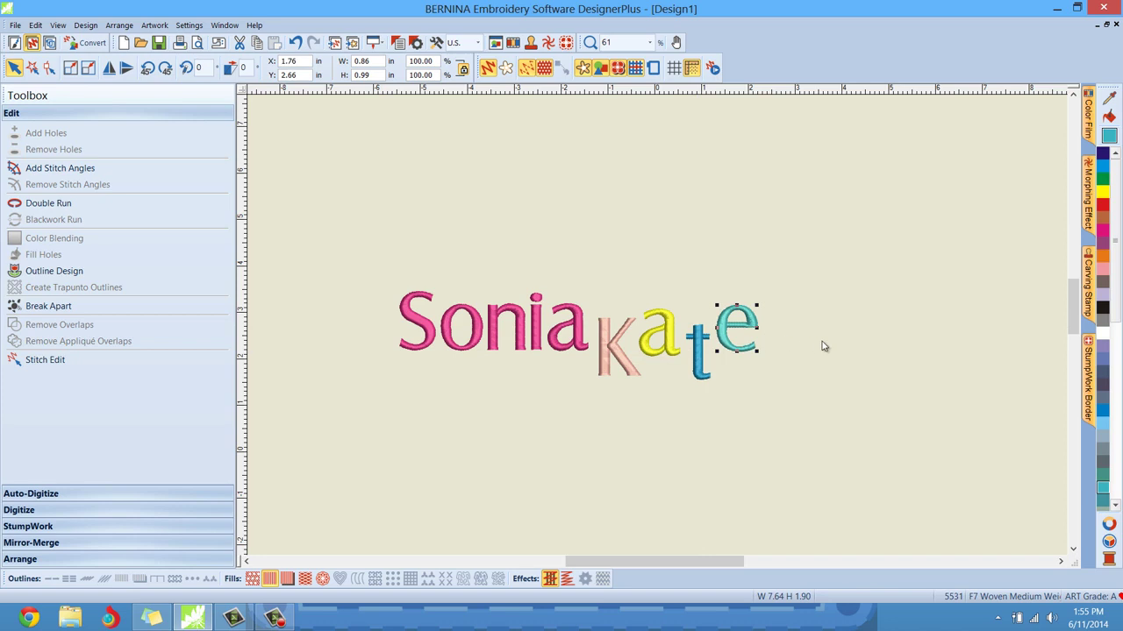
click(822, 342)
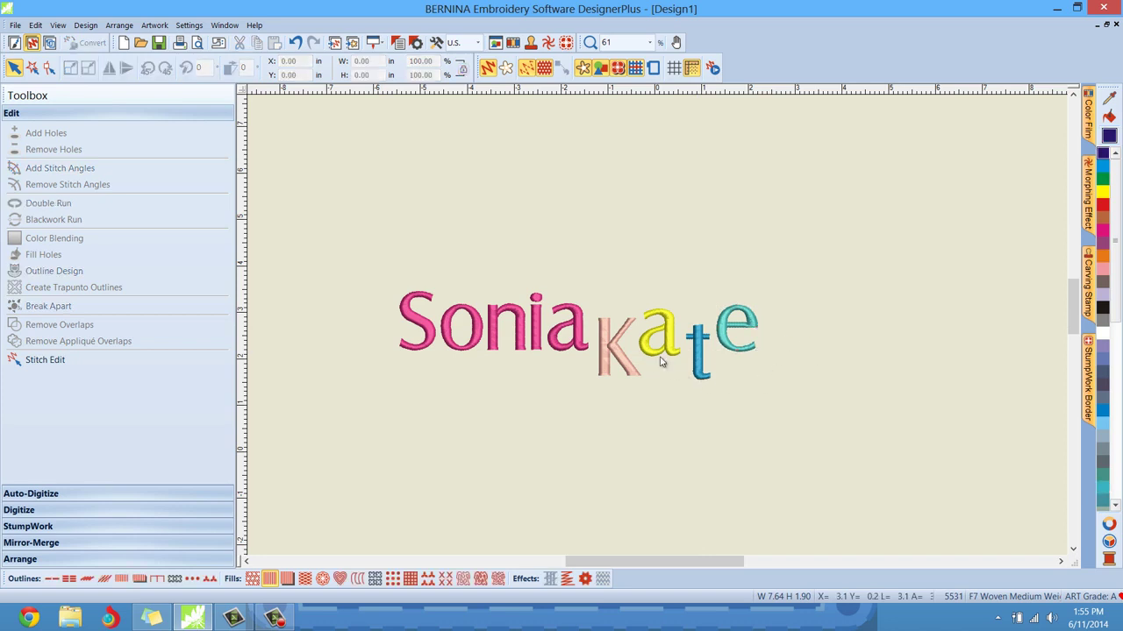
scroll(662, 362, up, 3)
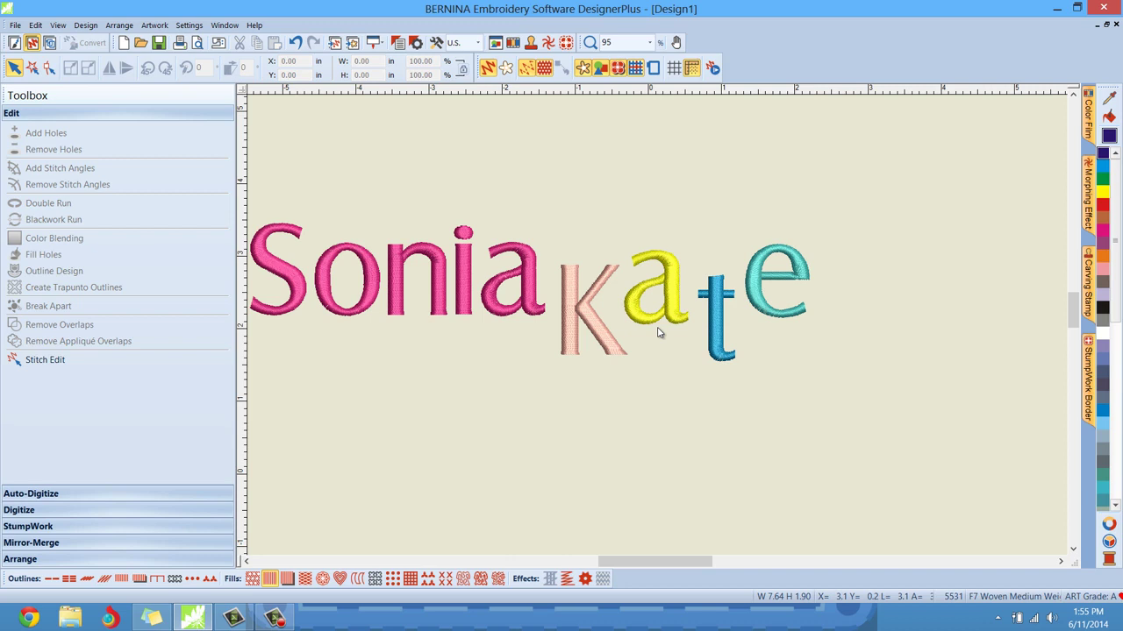
scroll(660, 332, down, 2)
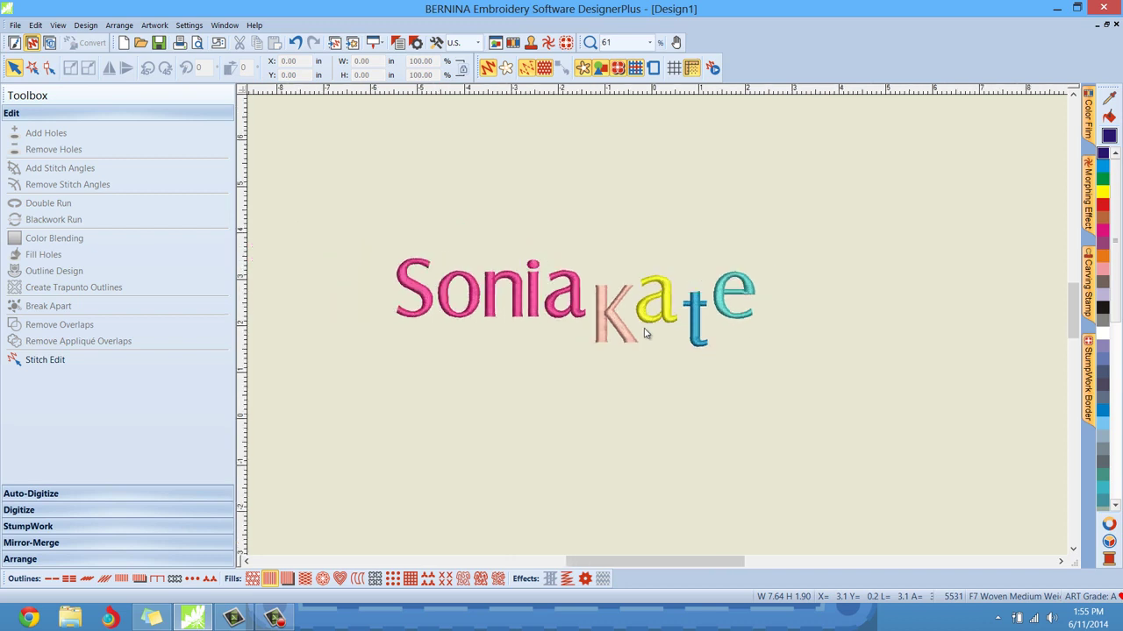
Nudge the K slightly right and down, then break it apart into strokes
scroll(644, 333, up, 2)
click(616, 312)
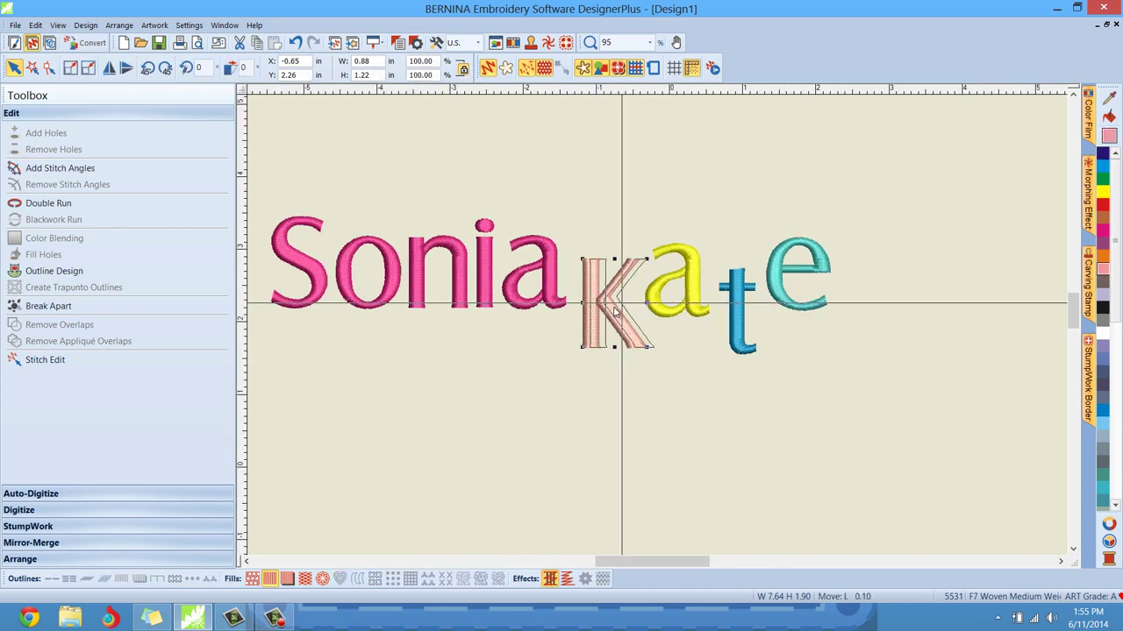
drag(617, 312, 627, 320)
click(614, 371)
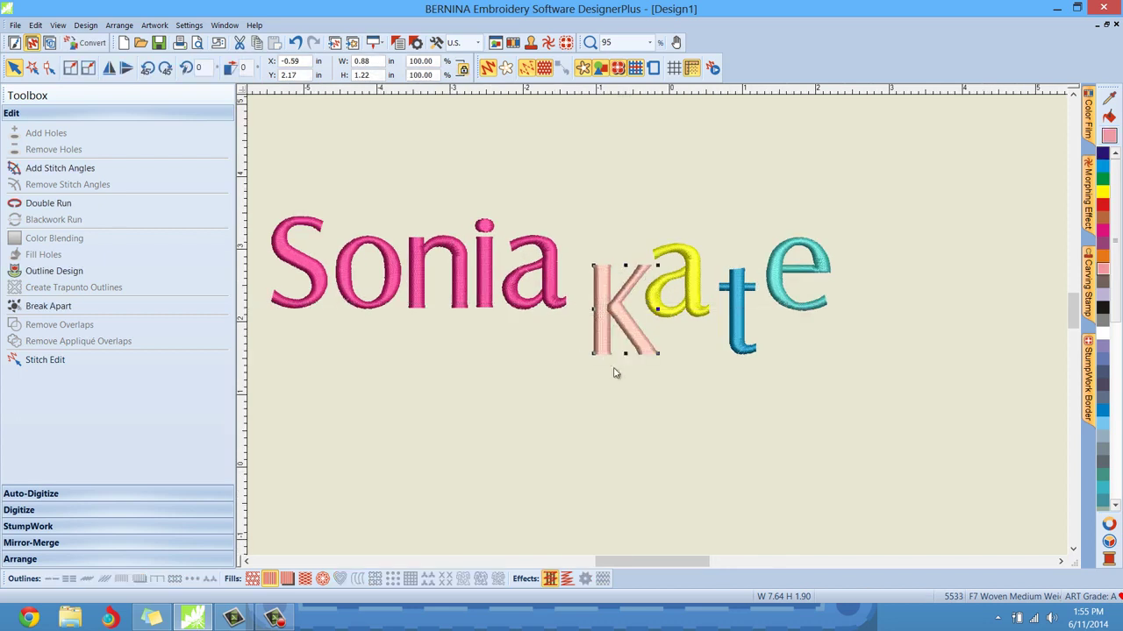
click(626, 324)
mouse_move(1088, 115)
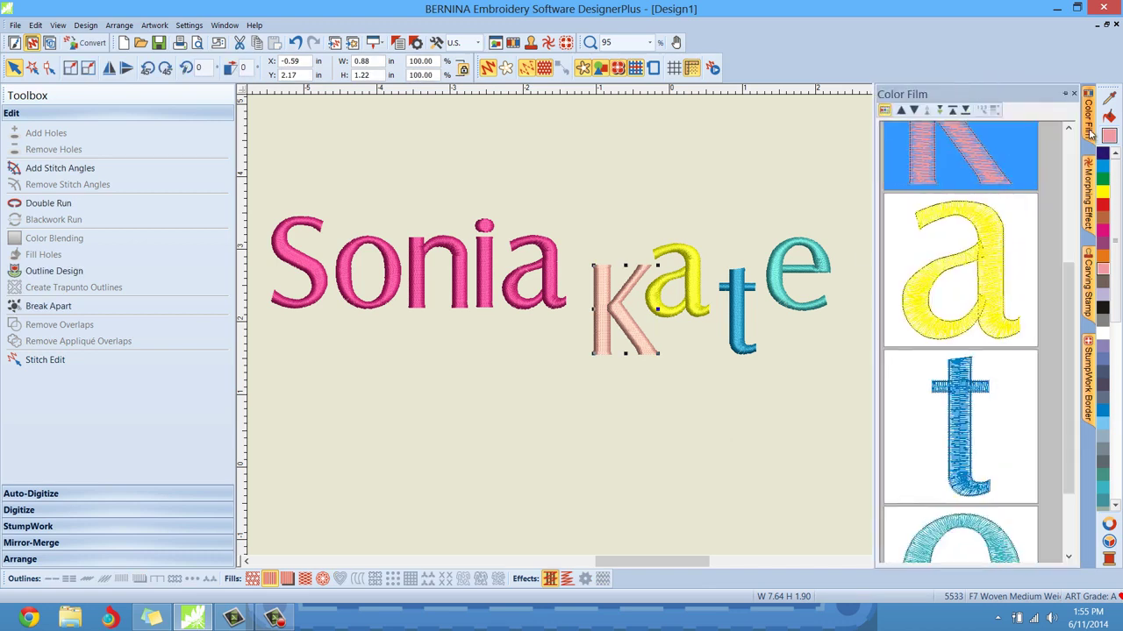
drag(1072, 308, 974, 213)
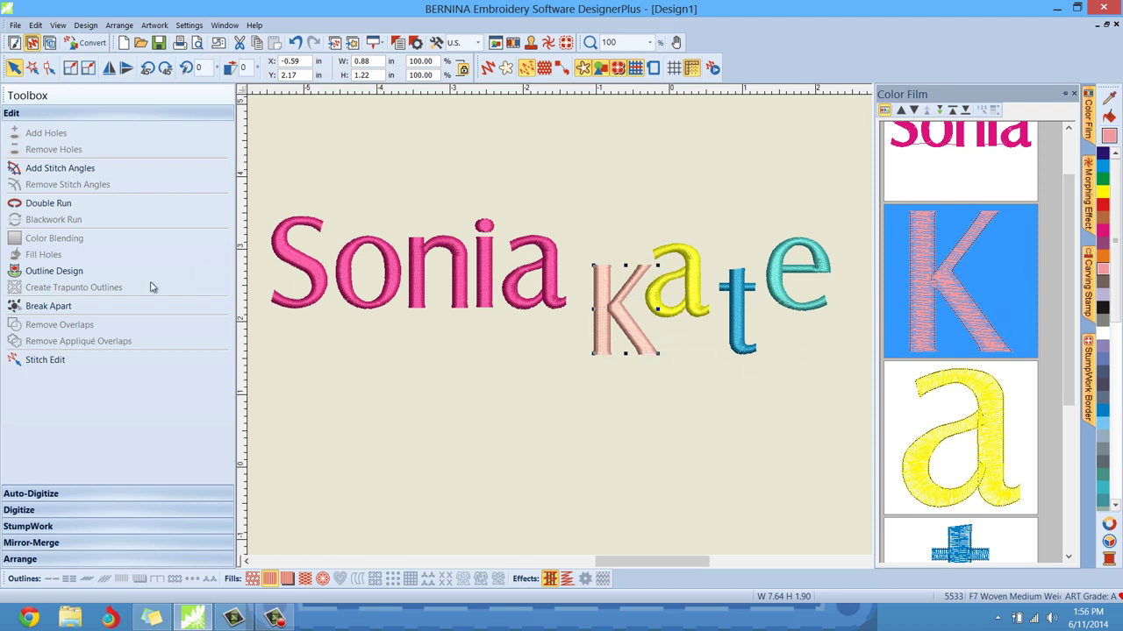
click(70, 306)
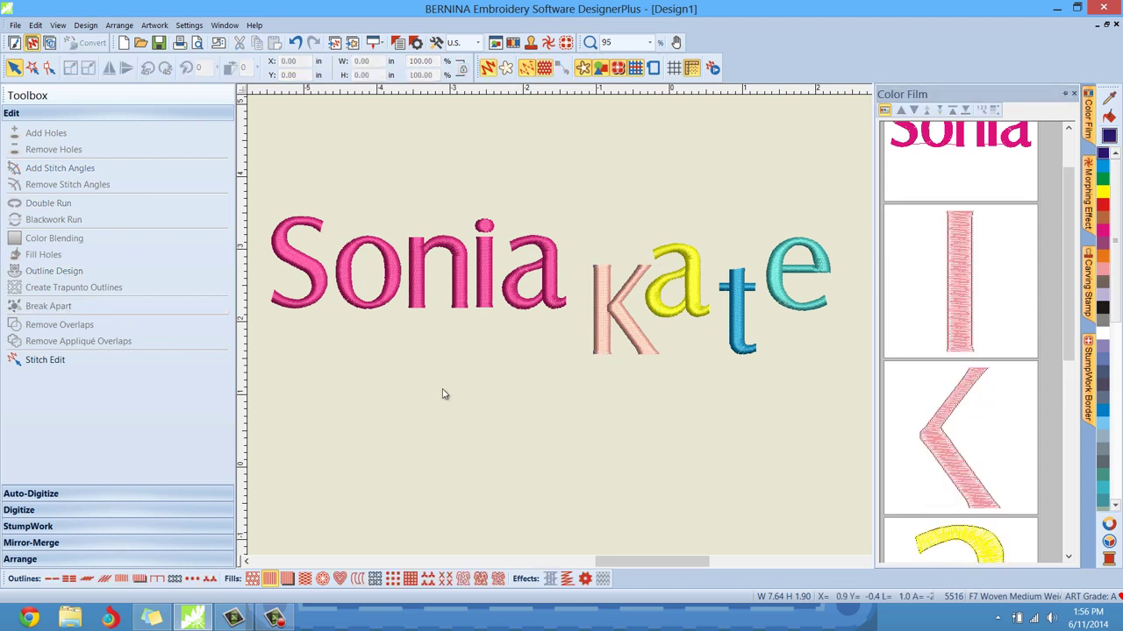
Colour the K's vertical stroke red, leaving the slanted chevron pink
click(962, 263)
click(949, 439)
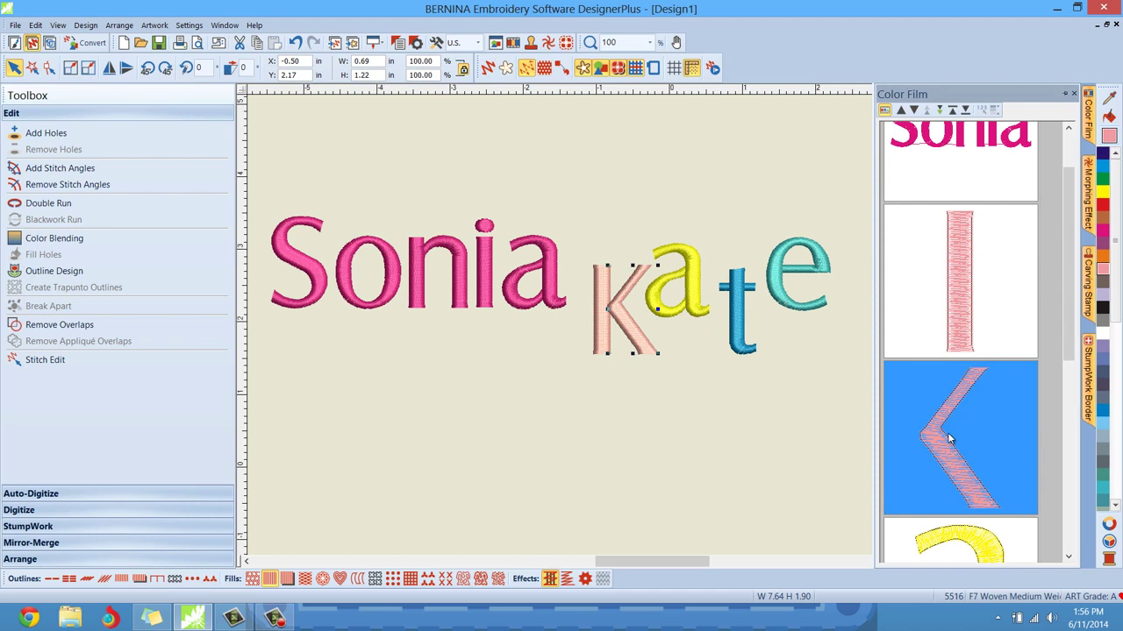
click(971, 309)
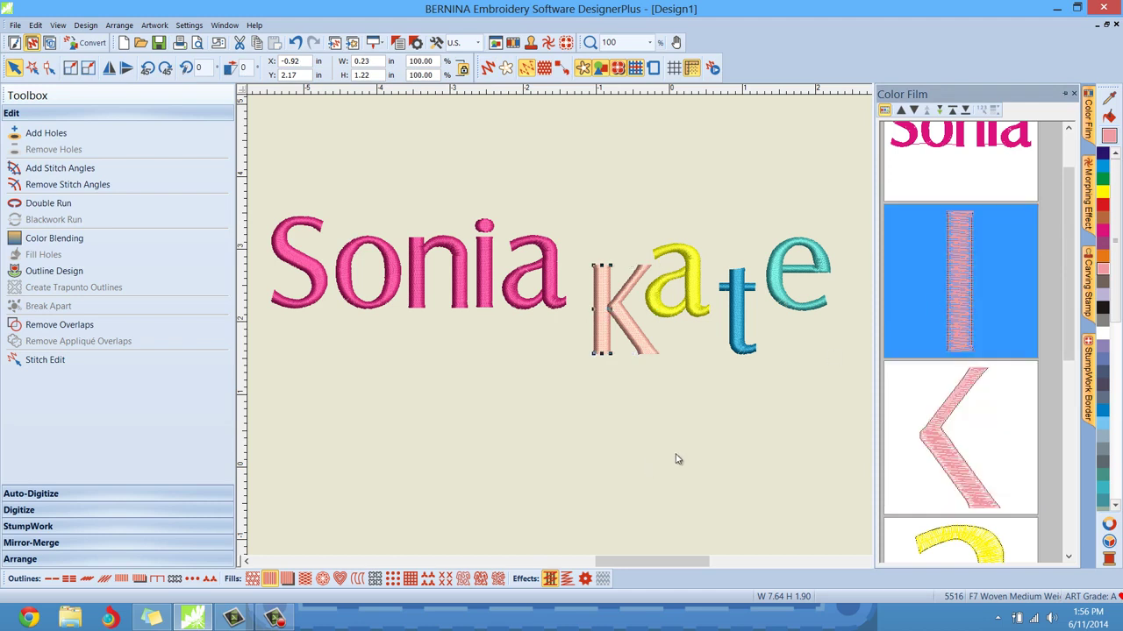
click(1104, 206)
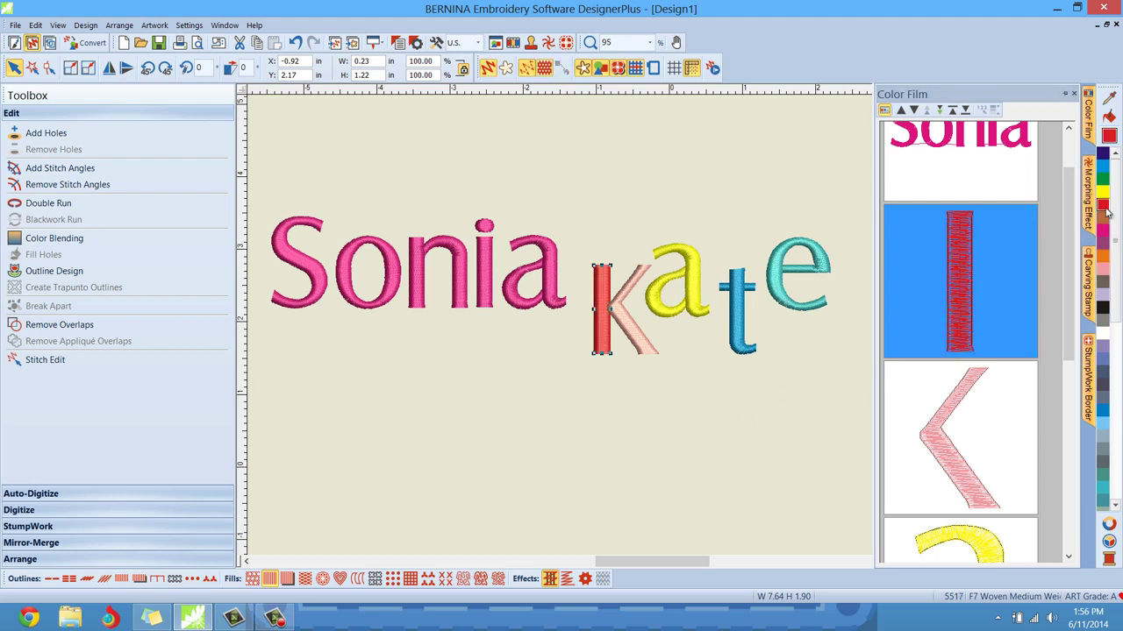
click(673, 443)
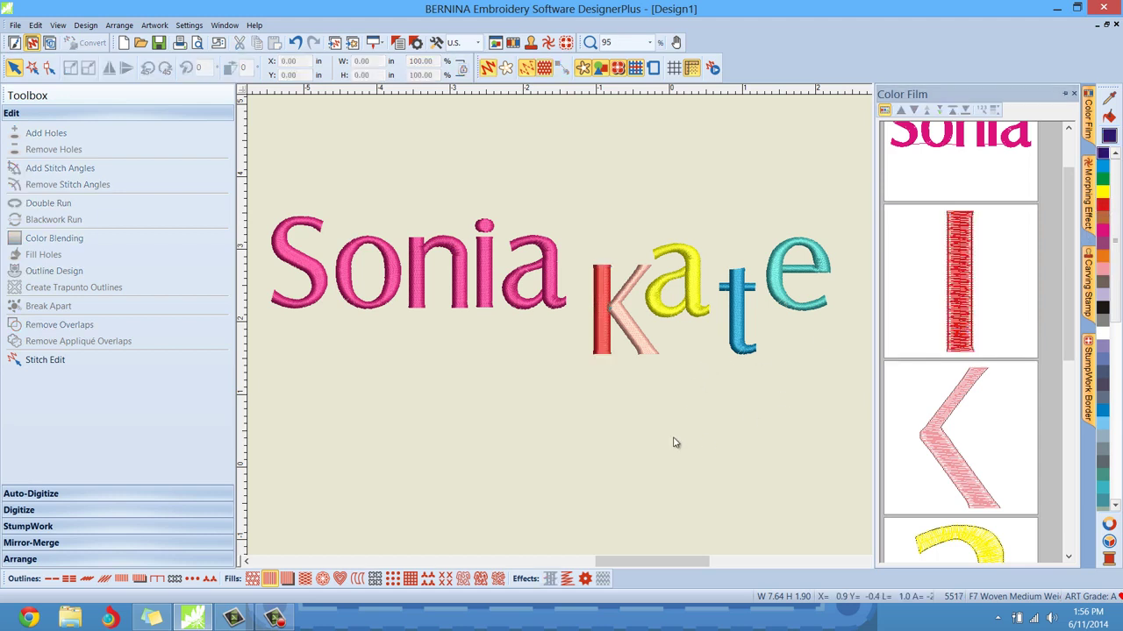
click(689, 294)
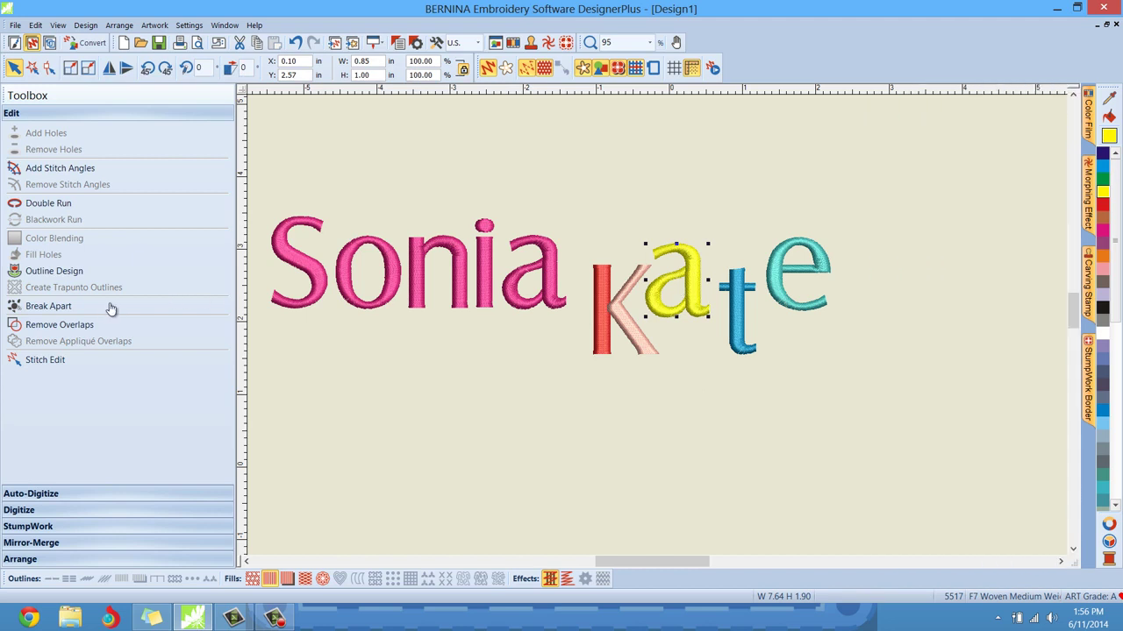
Break the letter a apart and locate its two yellow pieces in Color Film
click(110, 306)
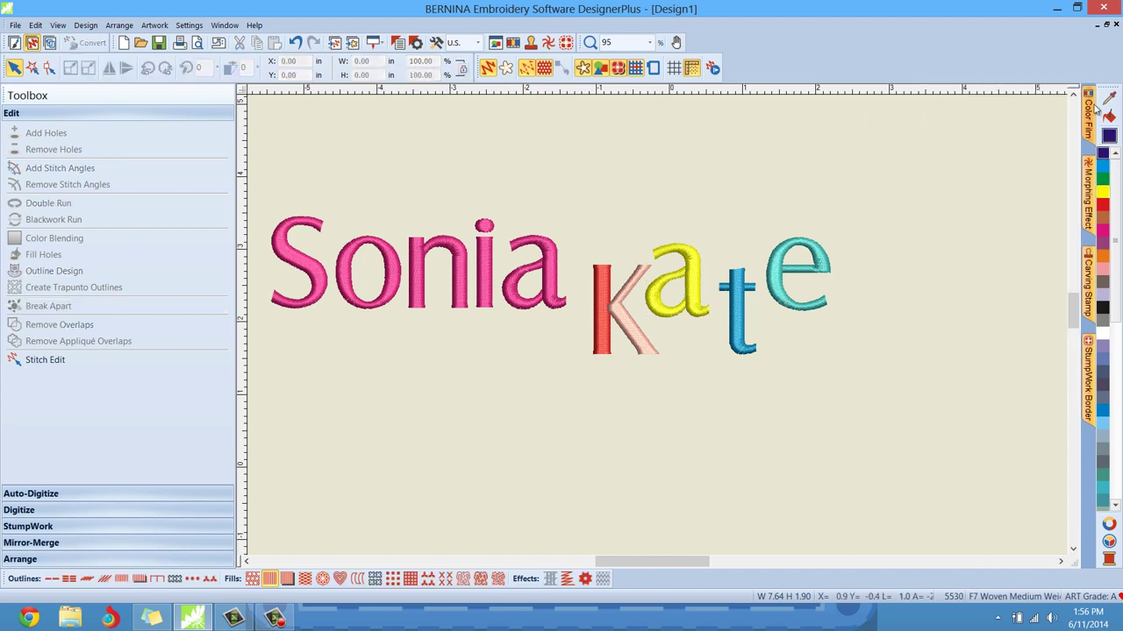
mouse_move(1088, 114)
drag(1068, 226, 1066, 360)
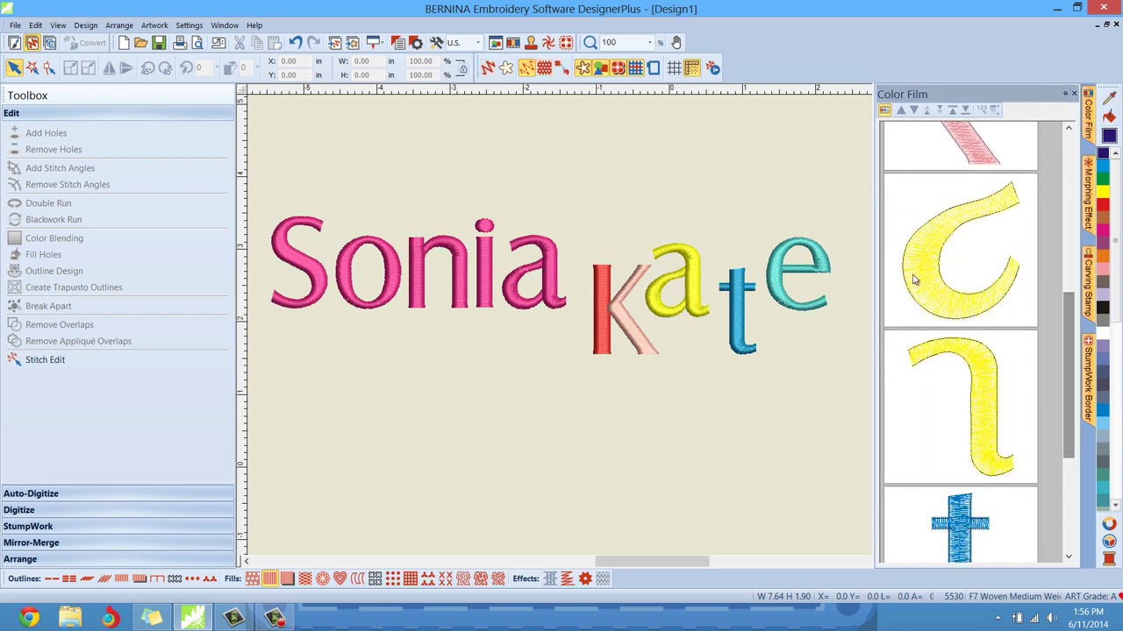
click(918, 280)
click(973, 409)
click(954, 304)
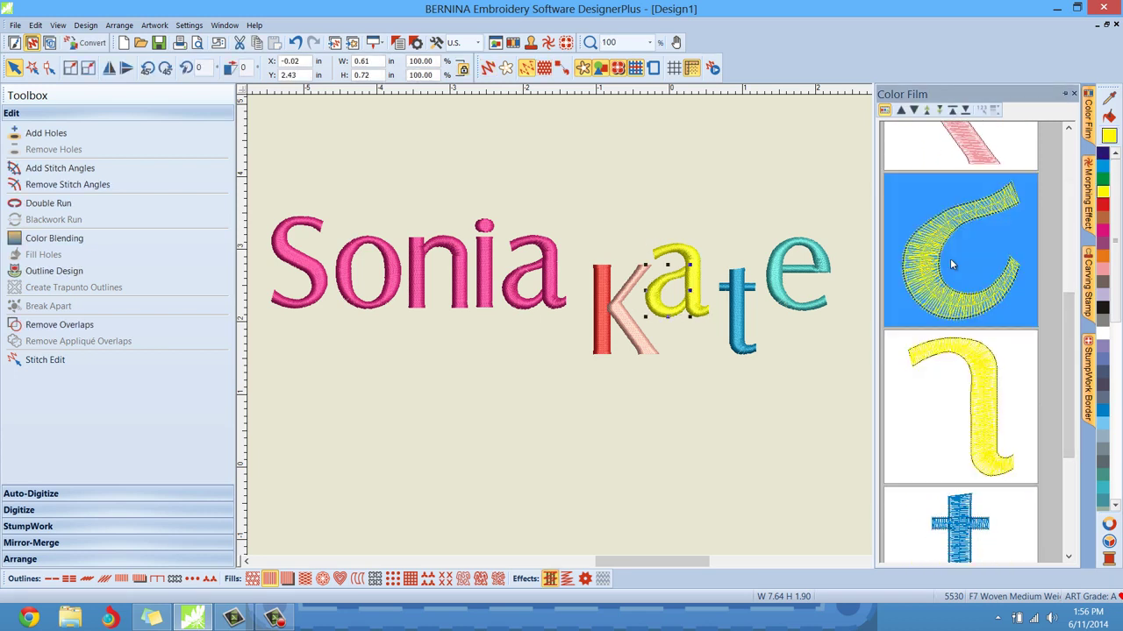
click(979, 393)
Colour the a's round bowl green while its stem stays yellow
click(943, 285)
click(1103, 180)
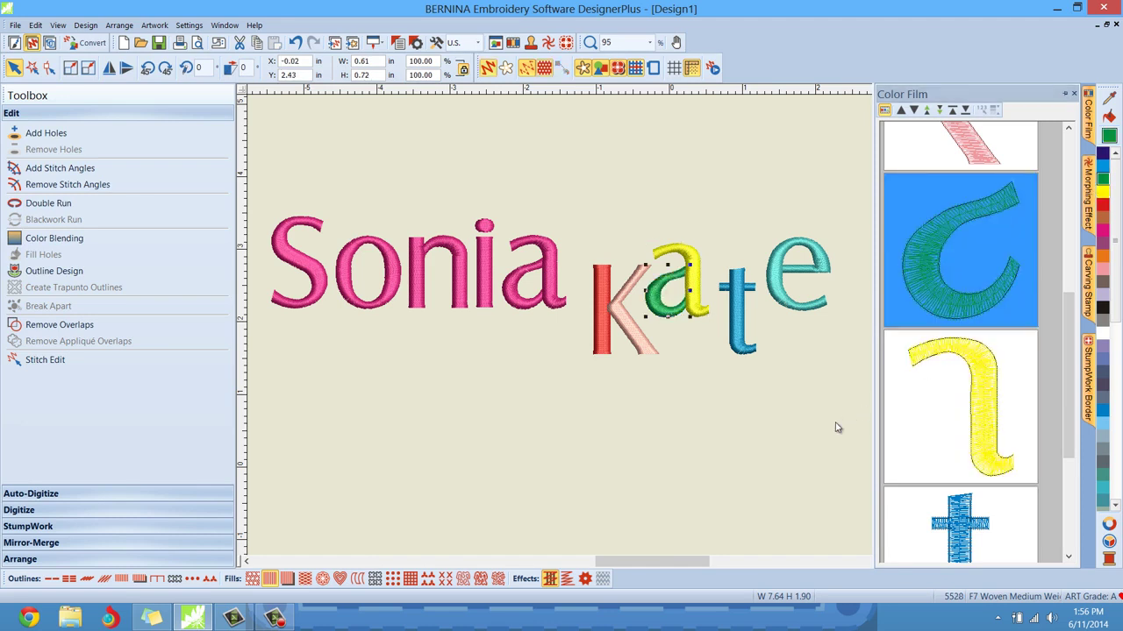
click(836, 427)
scroll(657, 325, down, 4)
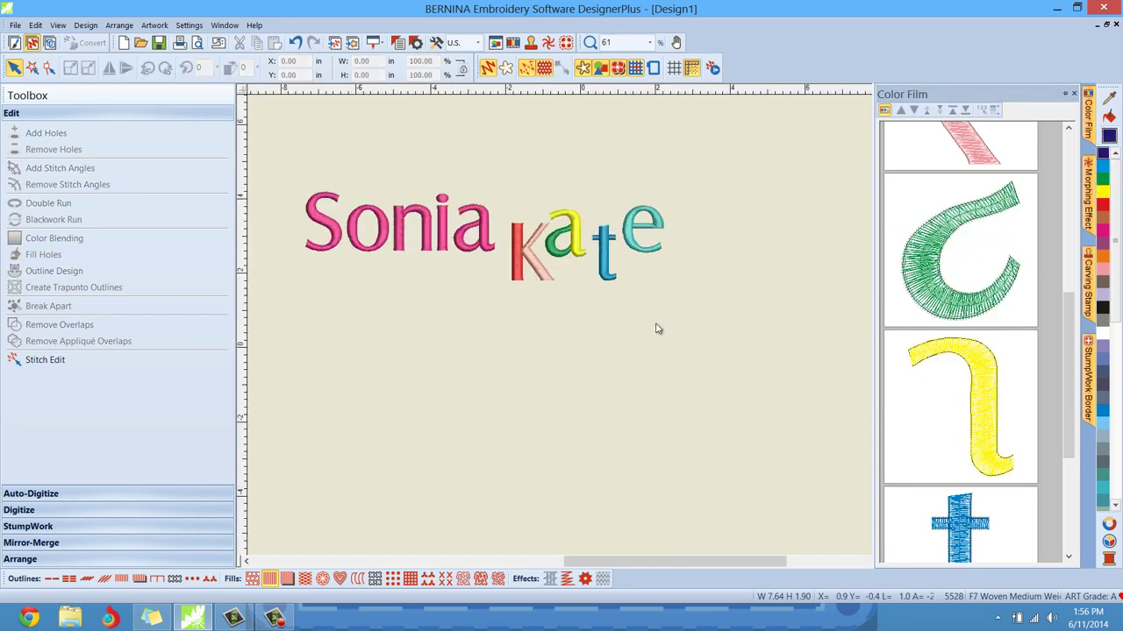
scroll(676, 338, up, 3)
scroll(658, 328, up, 3)
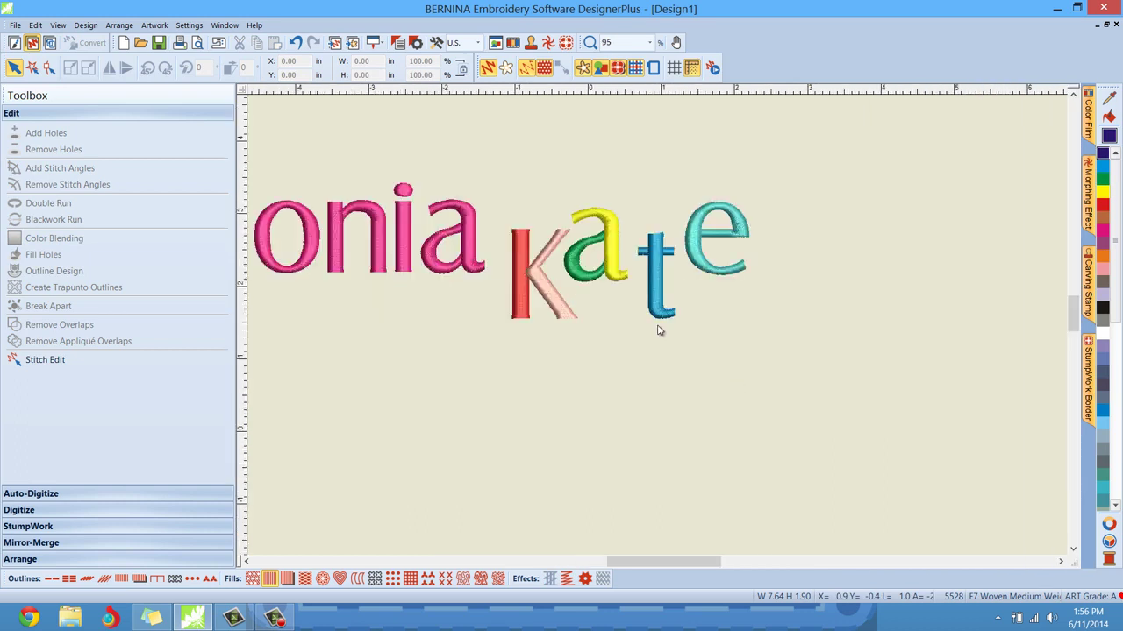
scroll(626, 328, down, 4)
scroll(627, 308, up, 3)
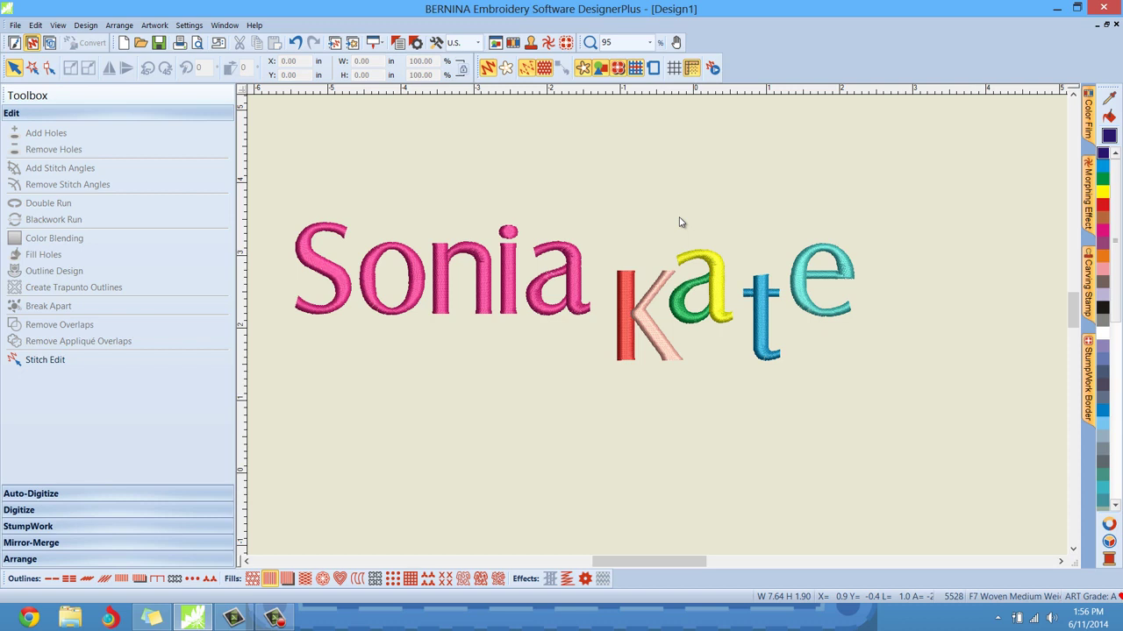
Open the Monogramming dialog from the Digitize toolbox
drag(1071, 305, 1070, 321)
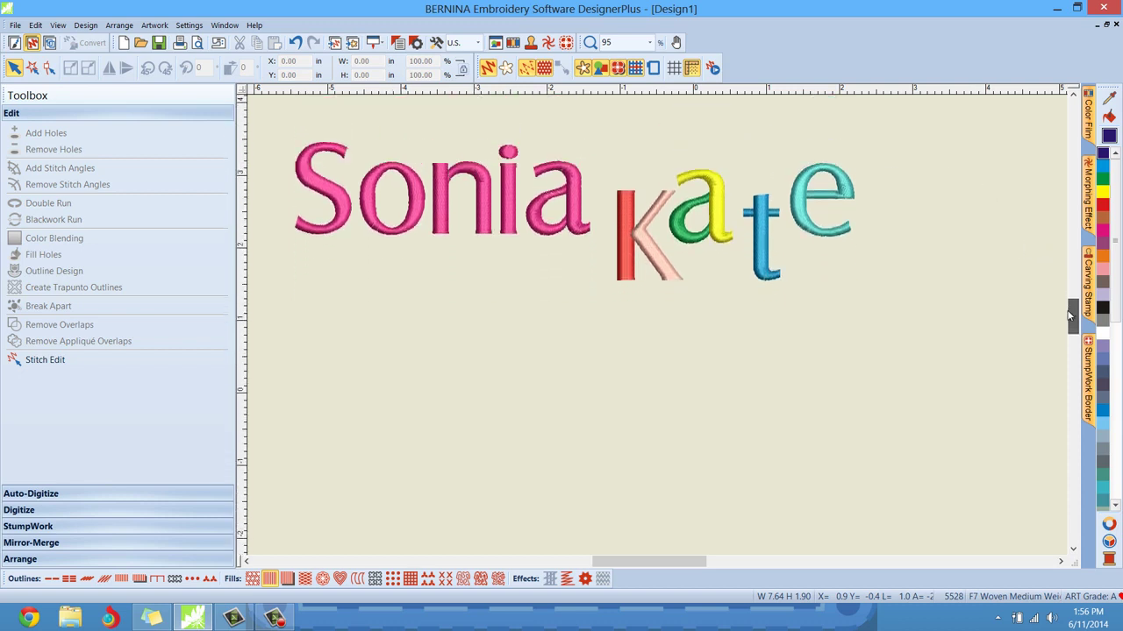
scroll(1070, 316, down, 1)
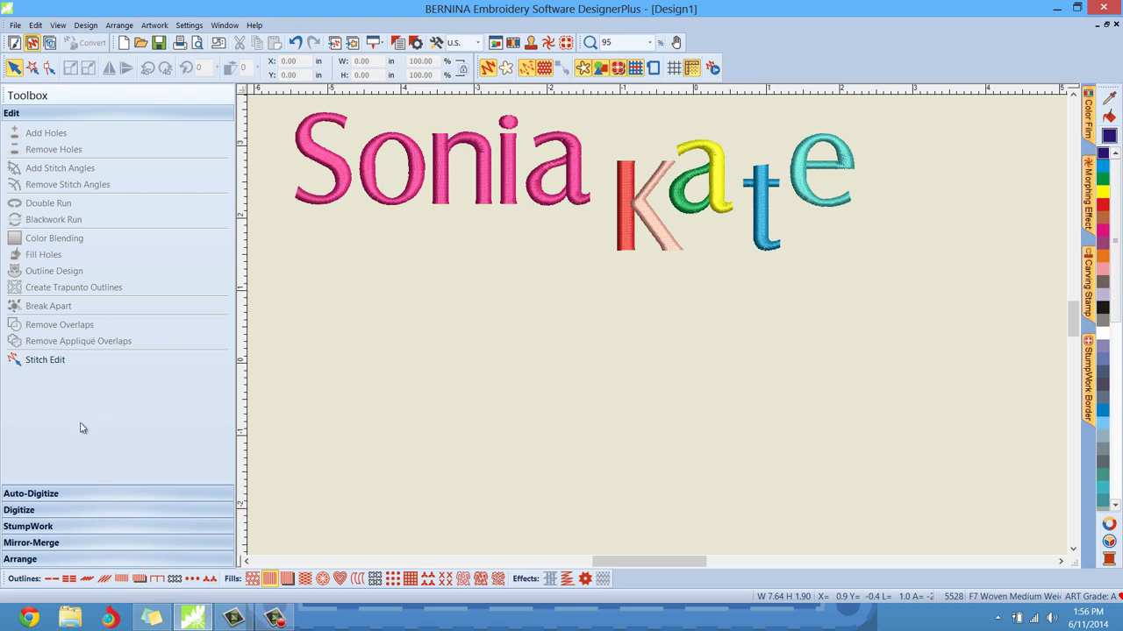
click(18, 512)
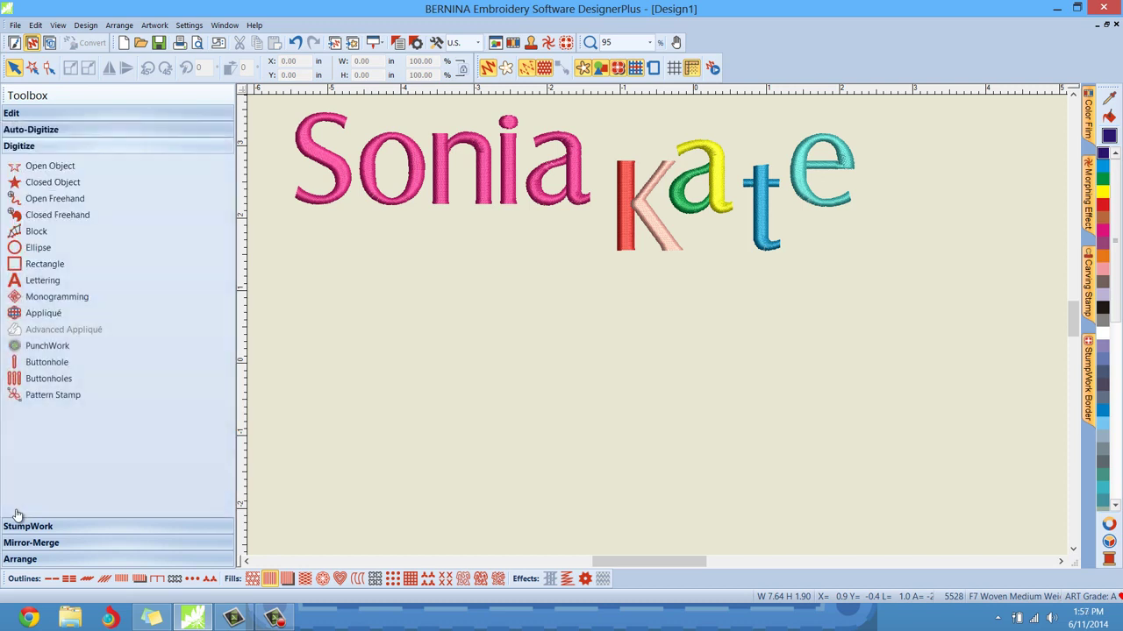
click(54, 298)
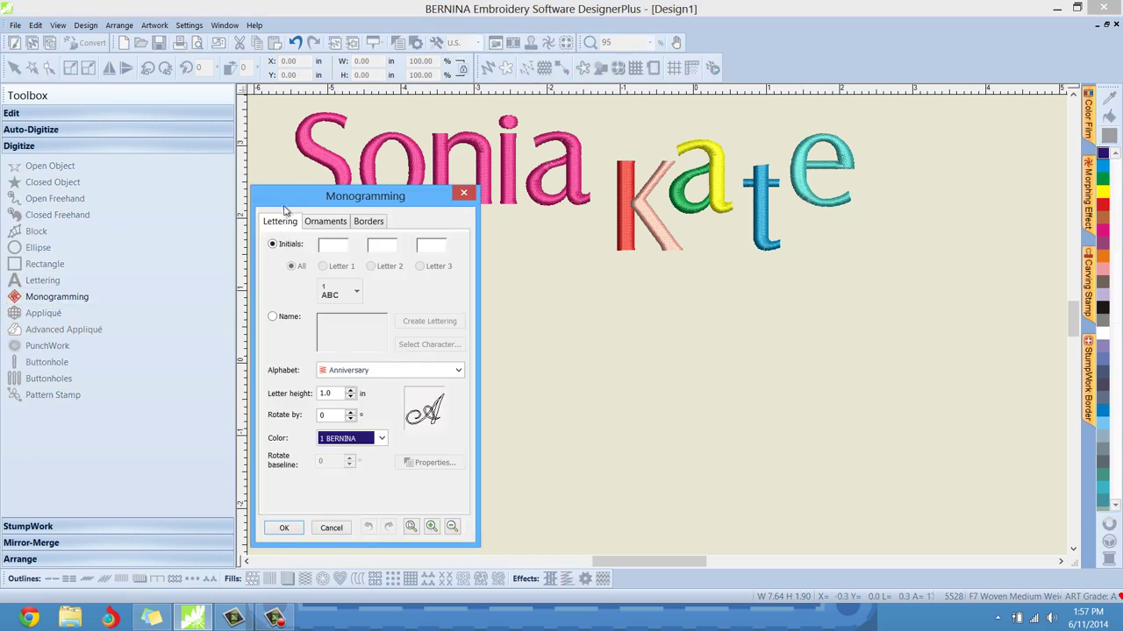
Enter the monogram initials S, S and K
drag(284, 197, 286, 213)
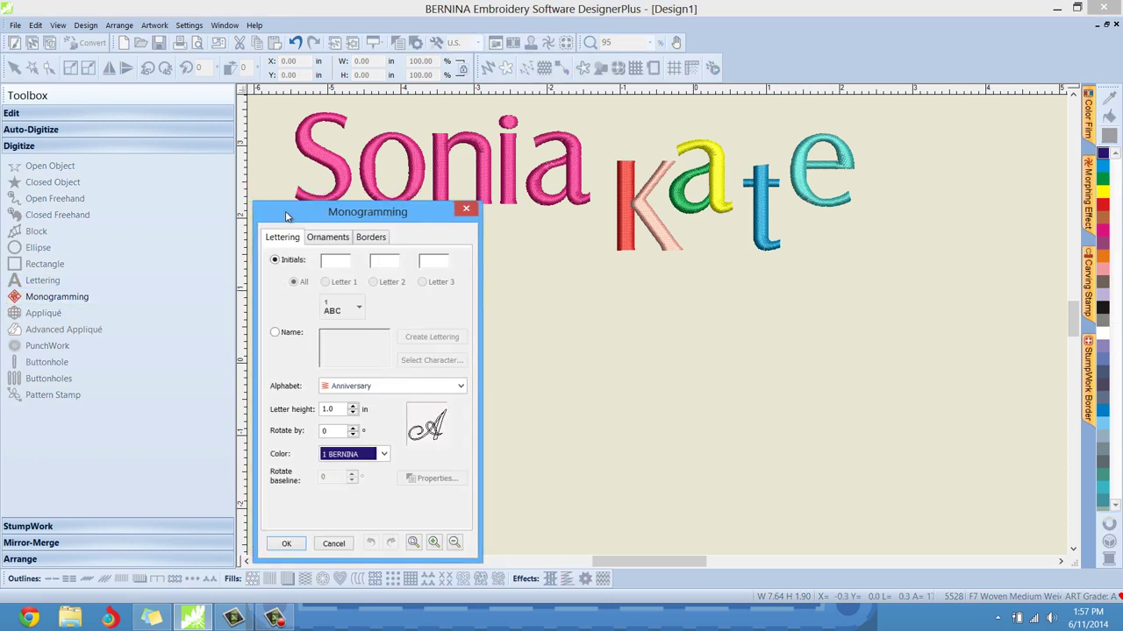
click(330, 267)
text(S)
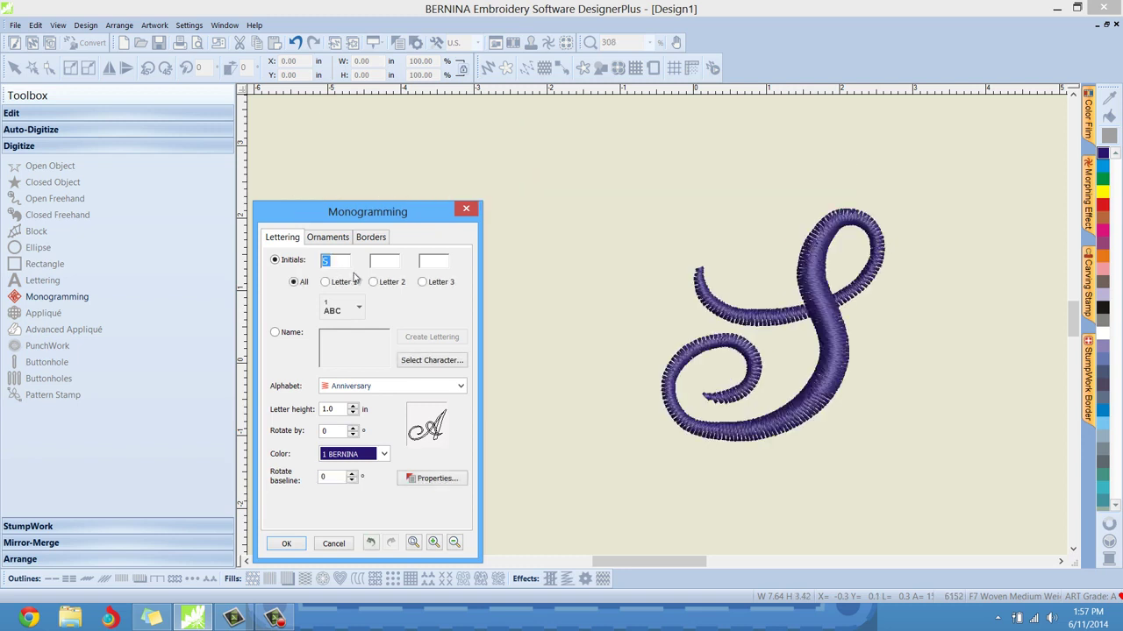
click(379, 263)
text(S)
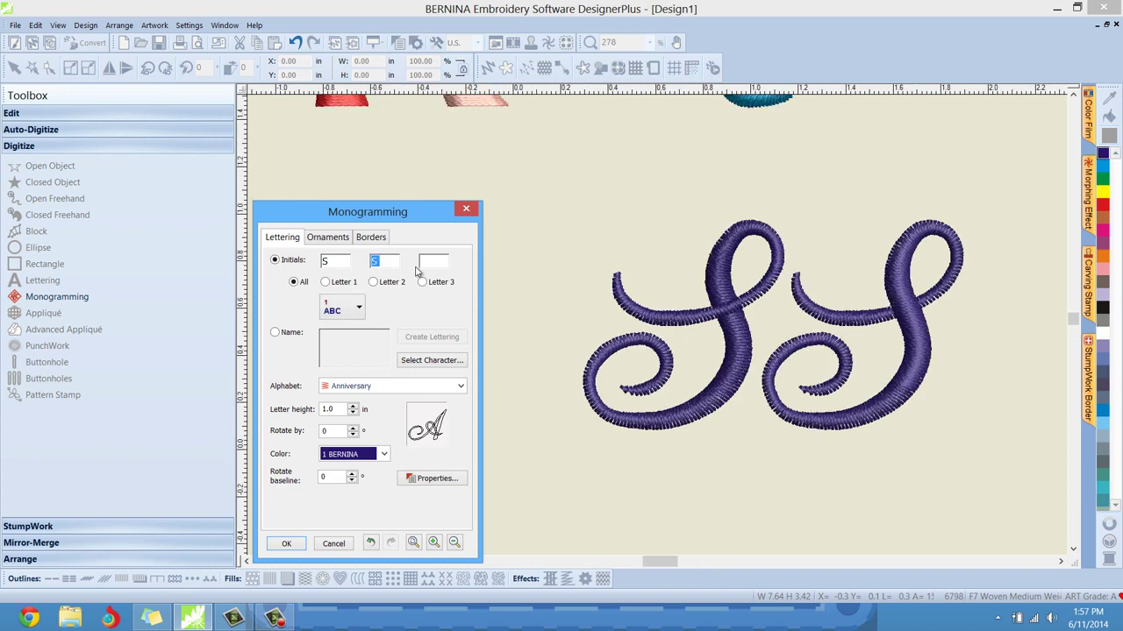
click(428, 263)
text(K)
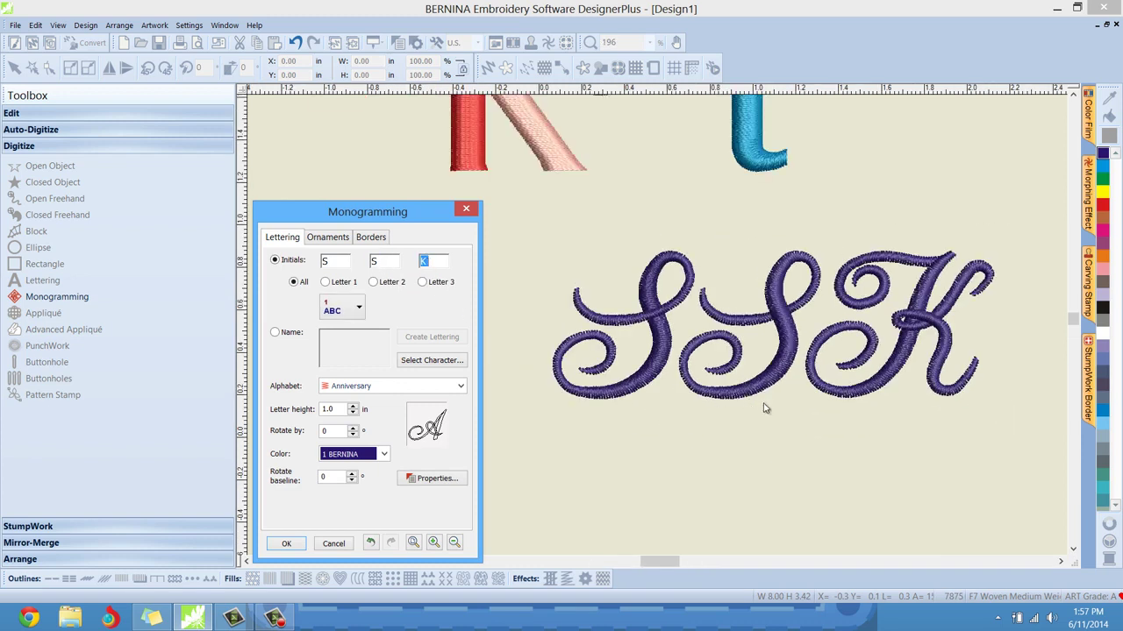
Set the monogram to Chicago alphabet, larger-middle layout 5, pink 7 BERNINA colour, and confirm
click(429, 388)
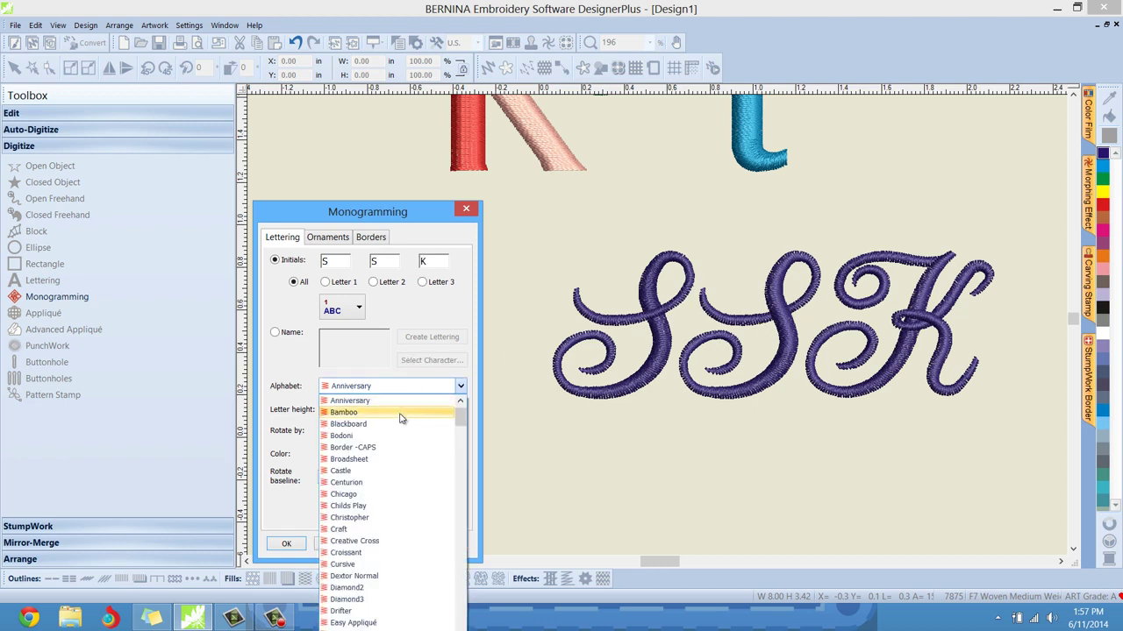
click(399, 419)
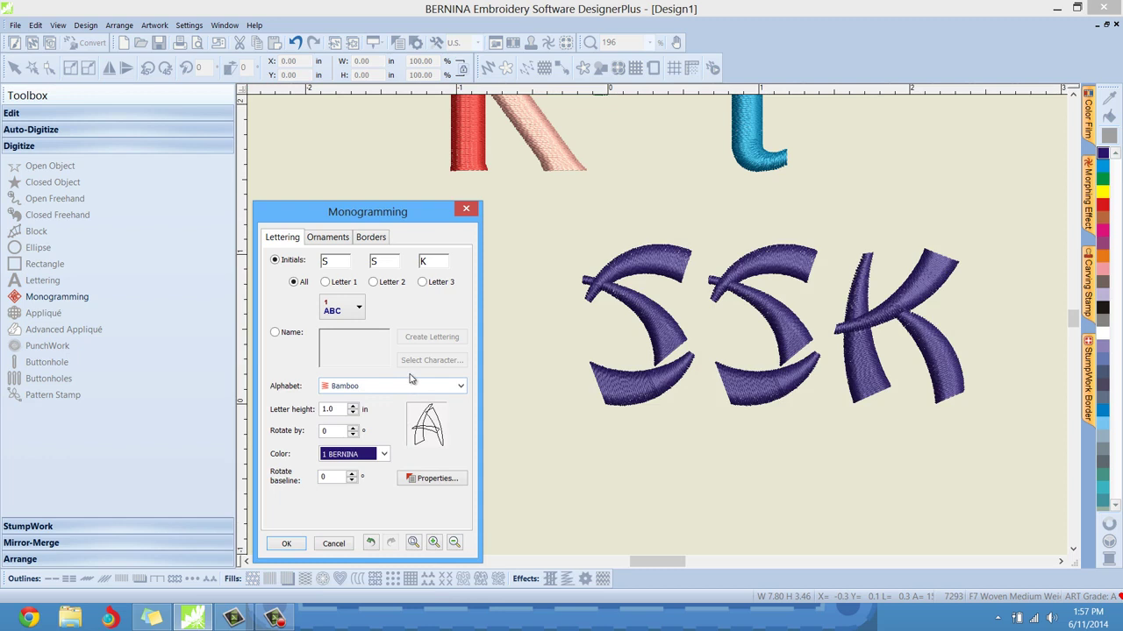
click(413, 388)
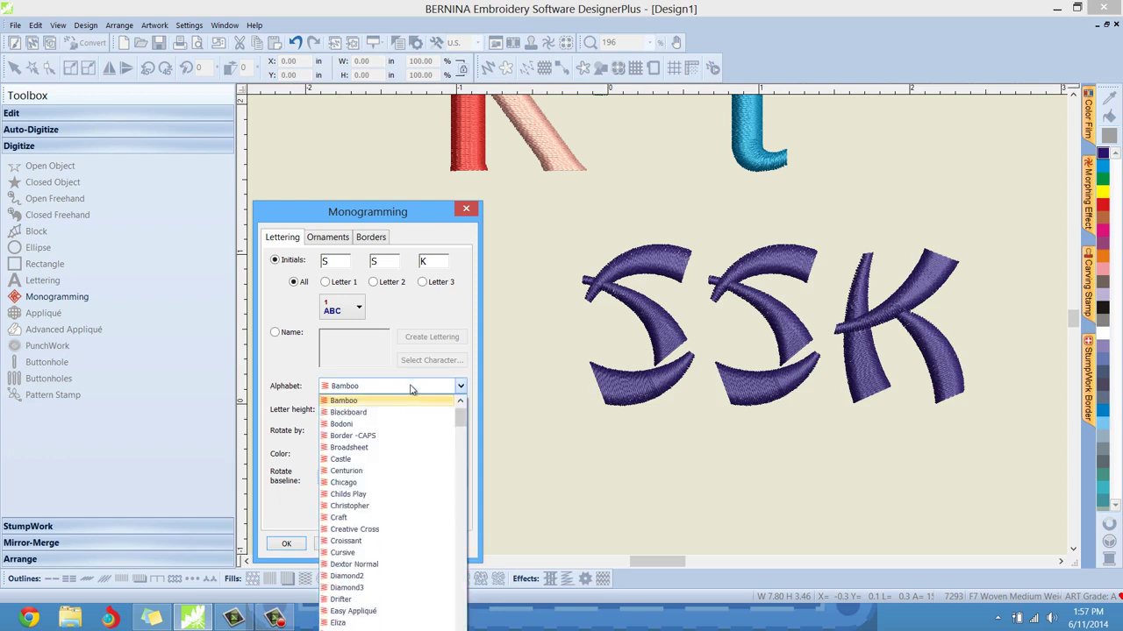
click(362, 483)
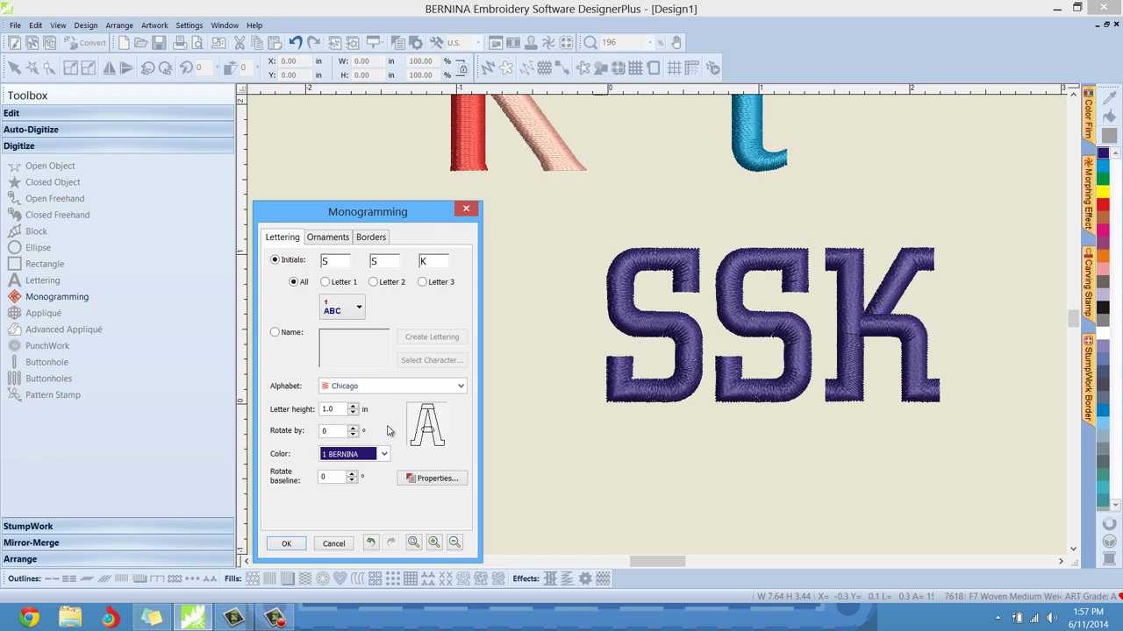
click(347, 316)
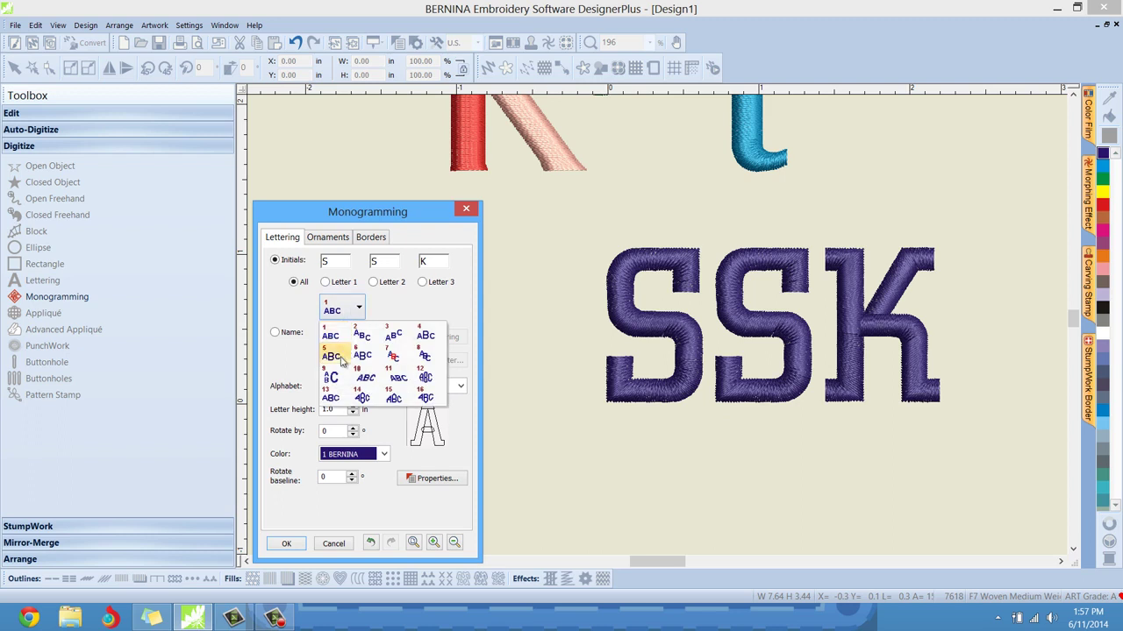
click(339, 357)
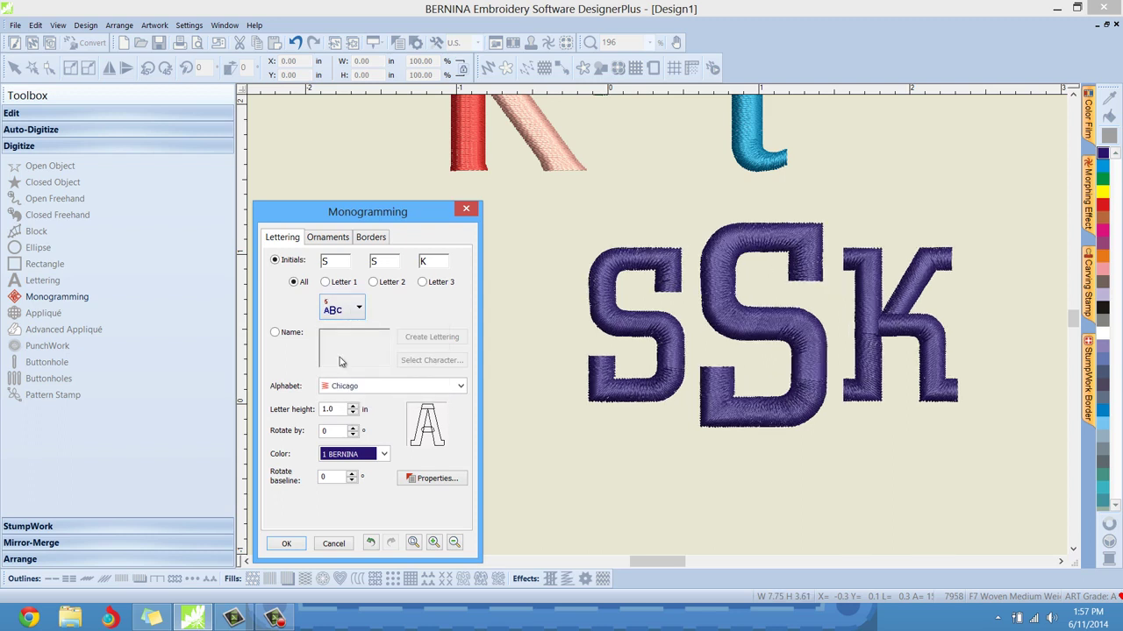
click(364, 454)
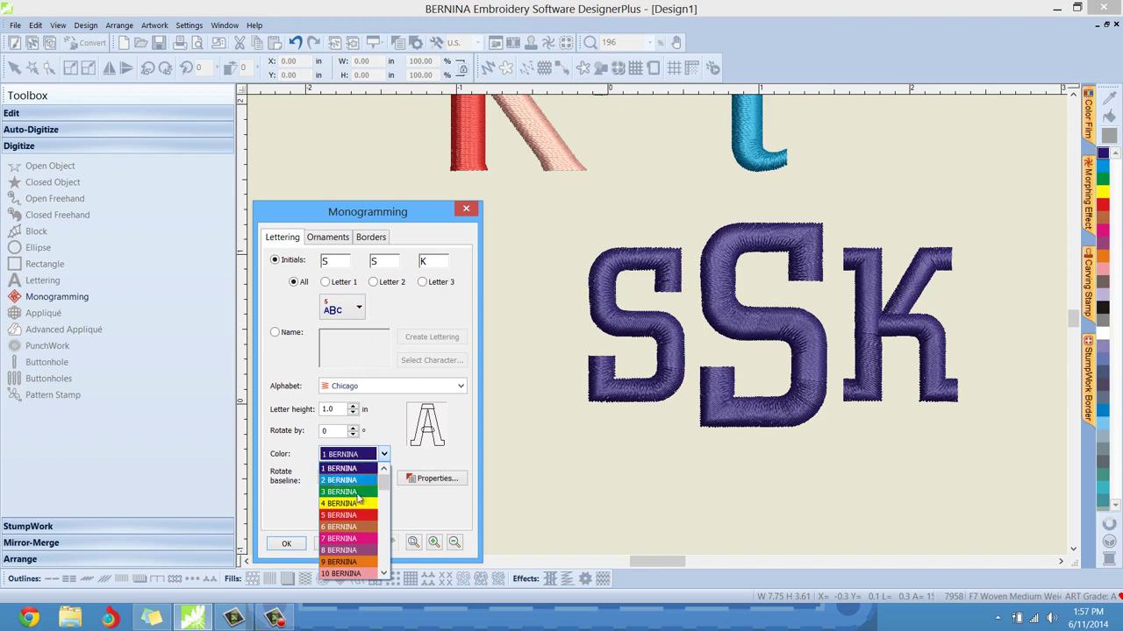
click(342, 539)
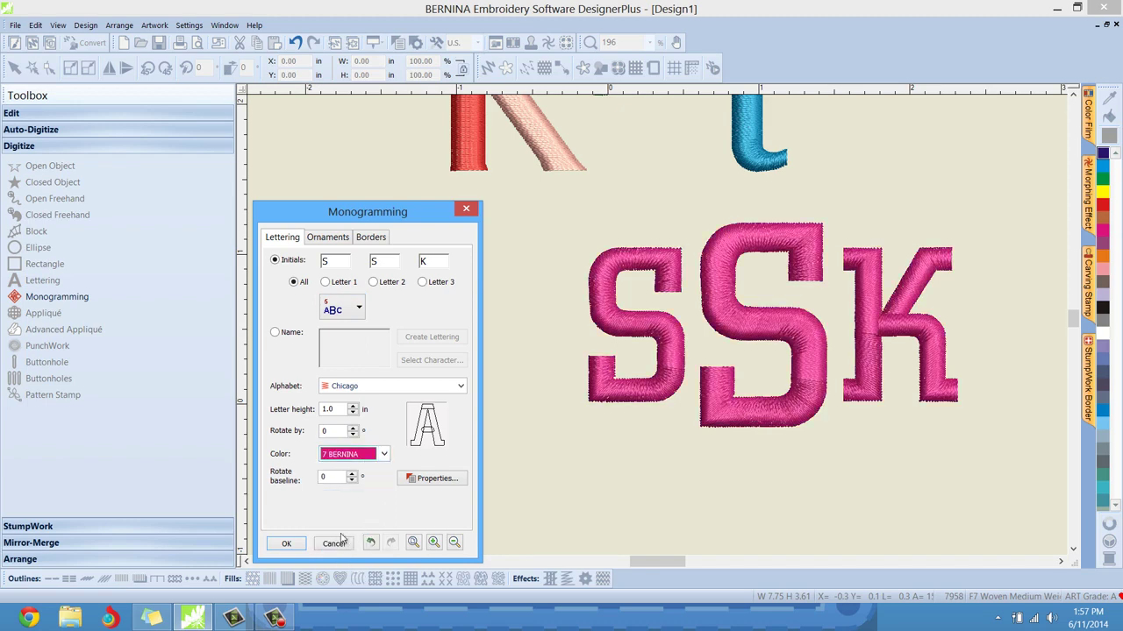
click(286, 543)
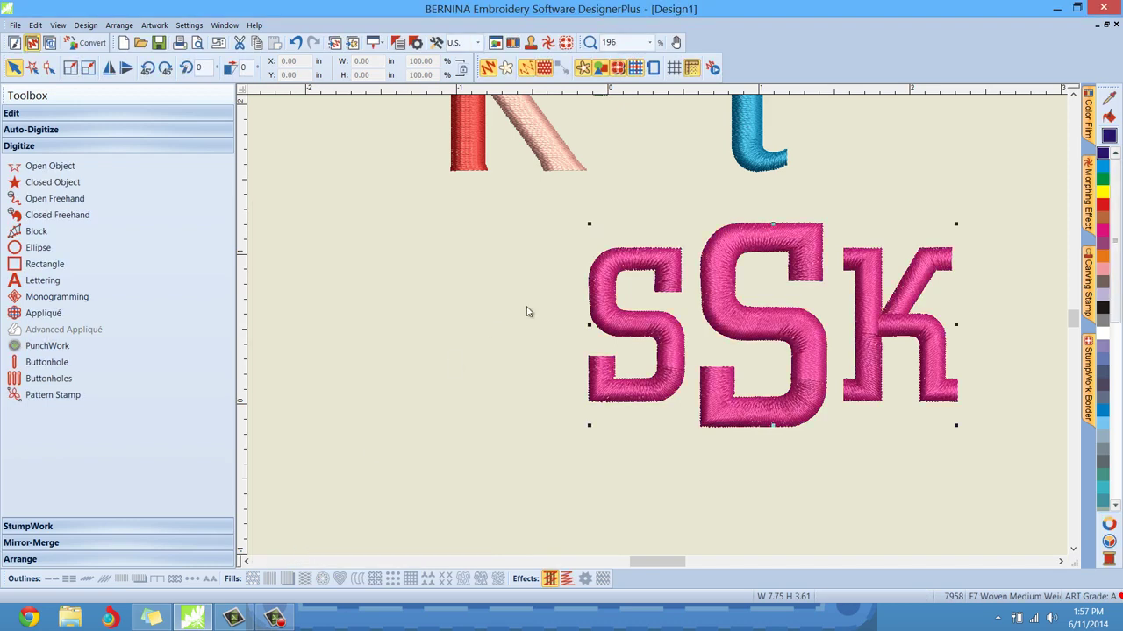
Place the monogram below Sonia and enlarge it to 3.78 by 2.09 in
scroll(655, 327, down, 4)
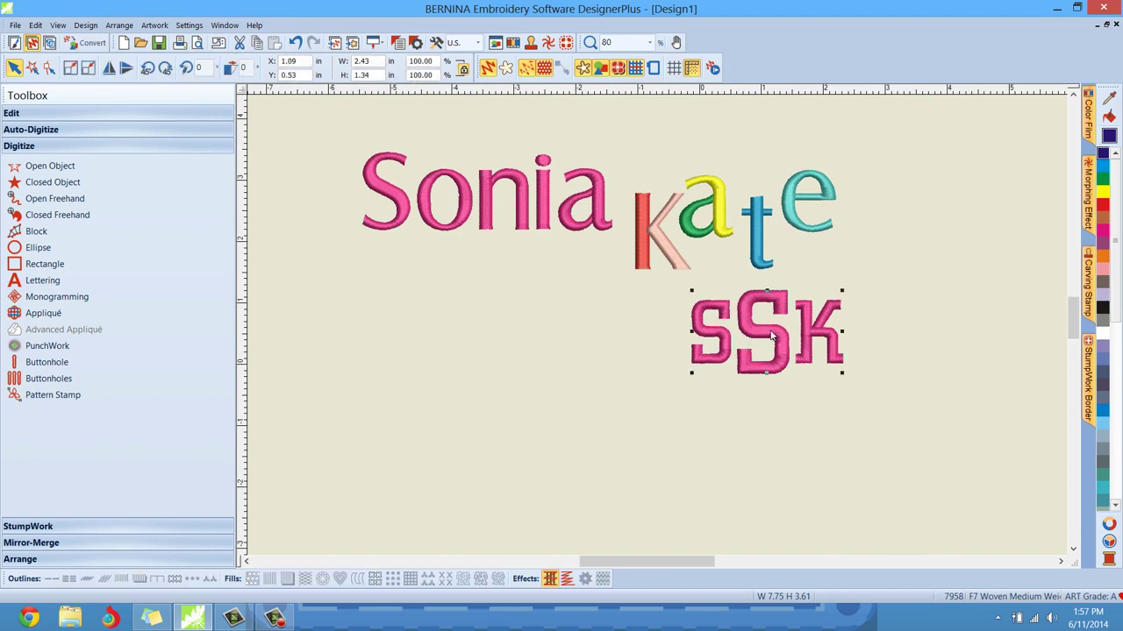
drag(772, 336, 512, 352)
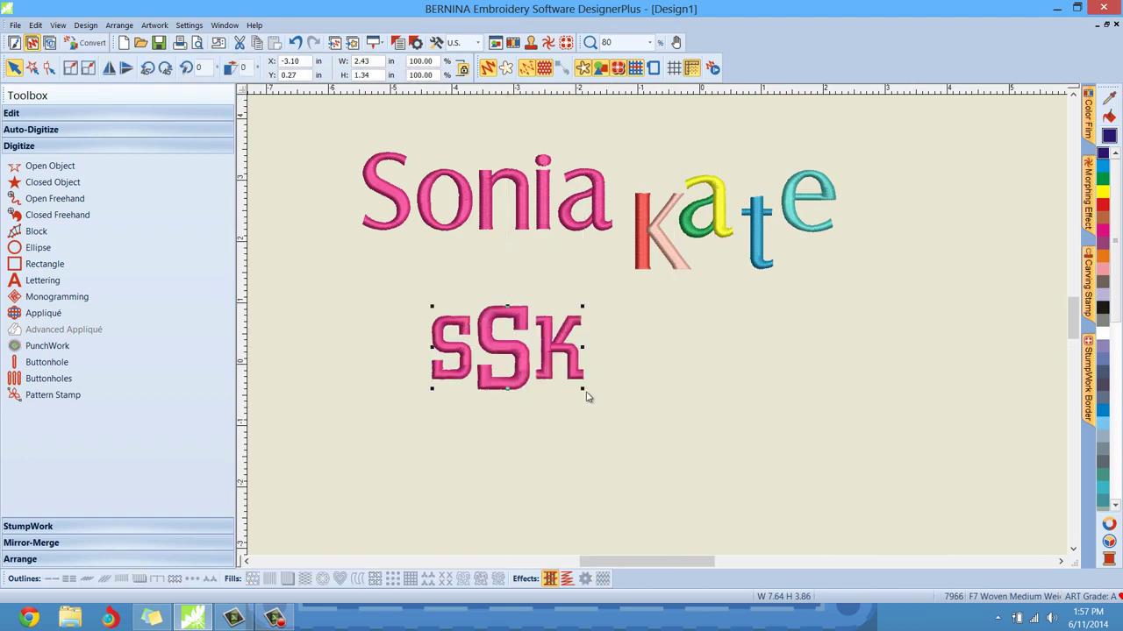
drag(582, 388, 662, 427)
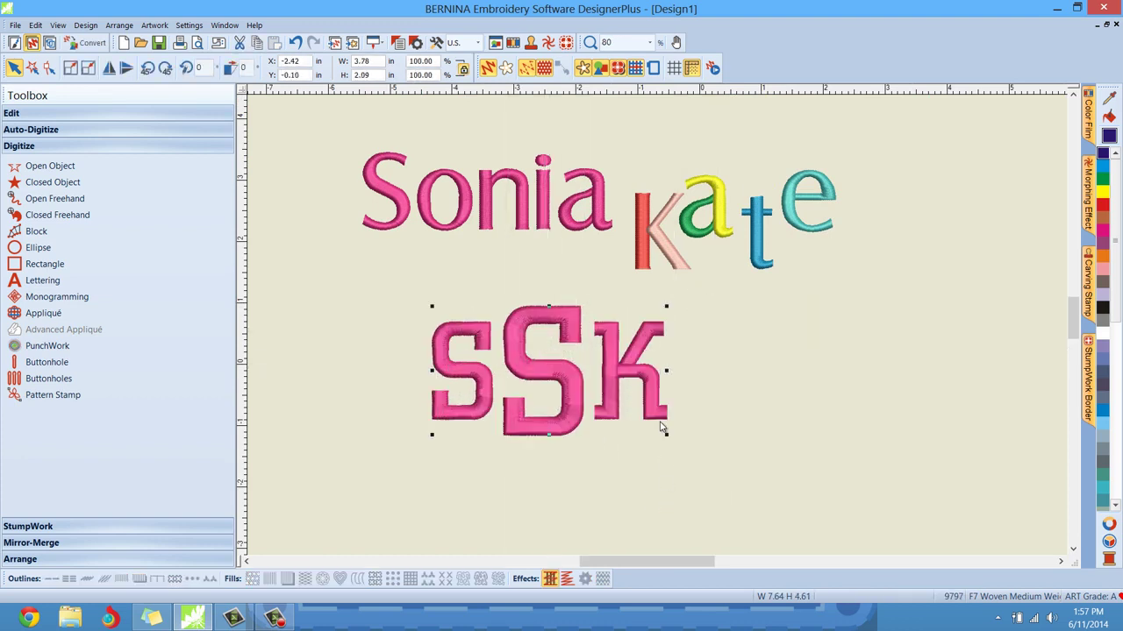
drag(644, 375, 608, 382)
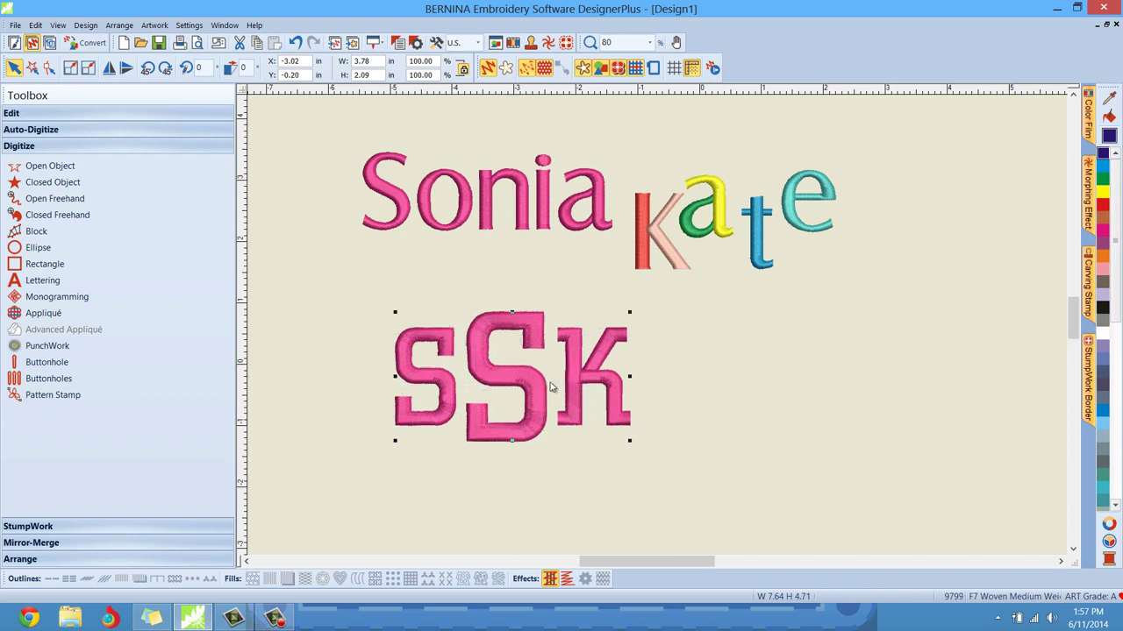
Break the pink SSK monogram apart into separate individual letter objects with Edit > Break Apart
scroll(551, 386, up, 2)
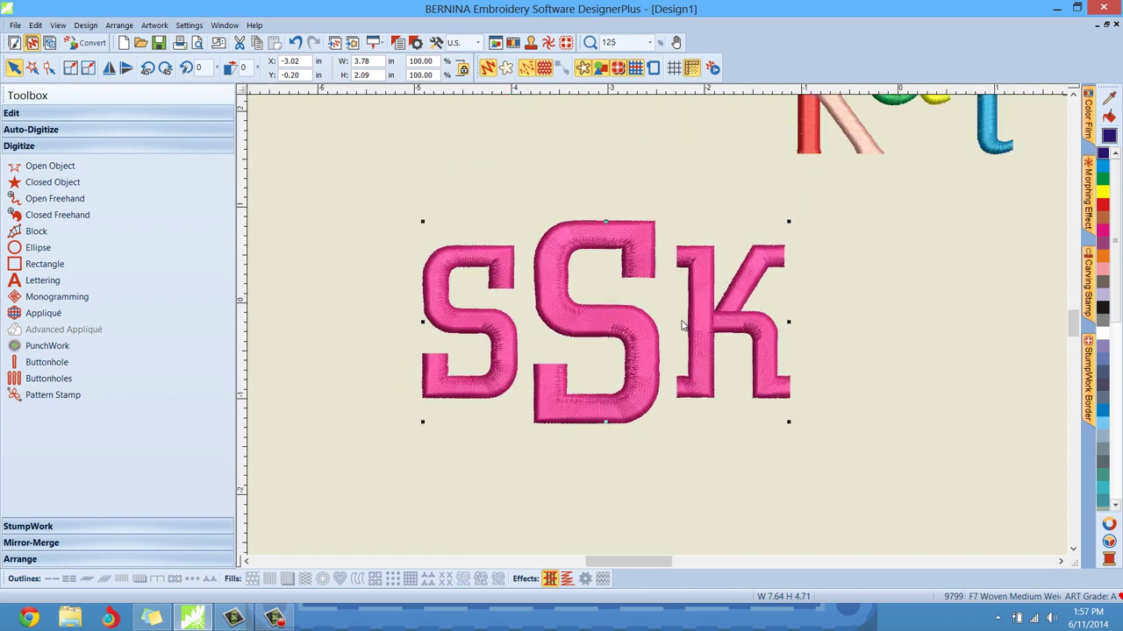
click(910, 302)
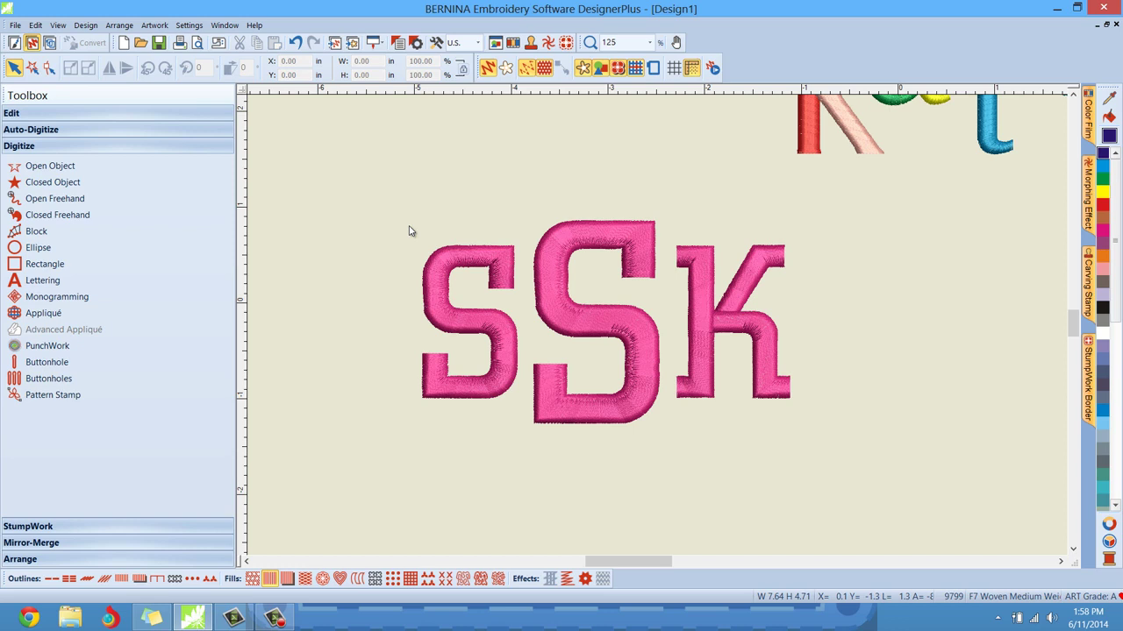
click(547, 272)
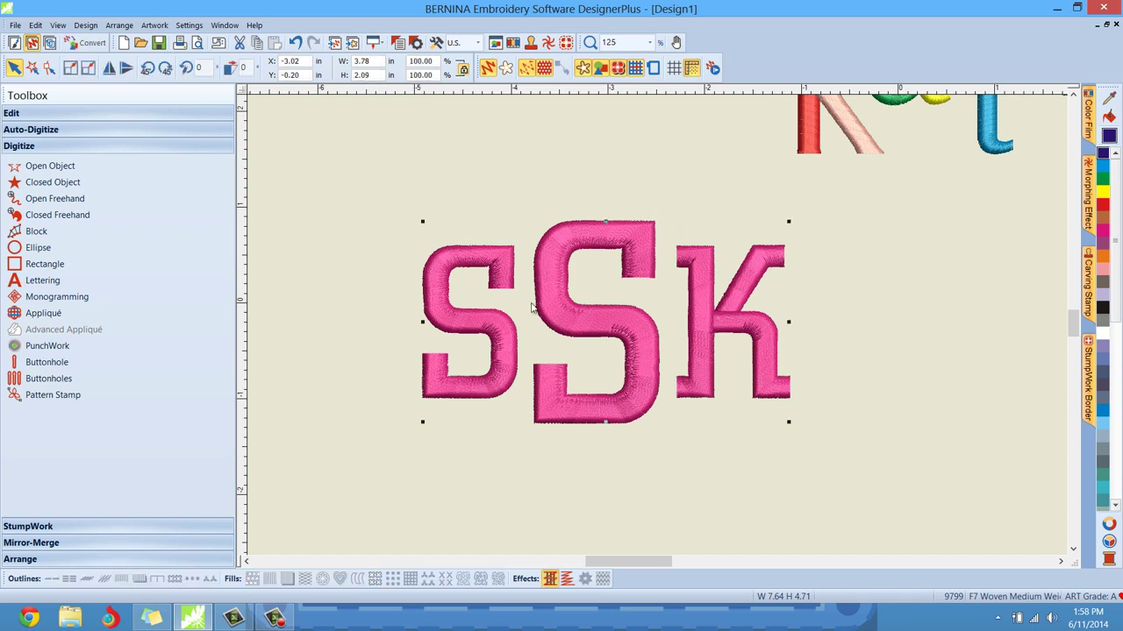
mouse_move(1087, 114)
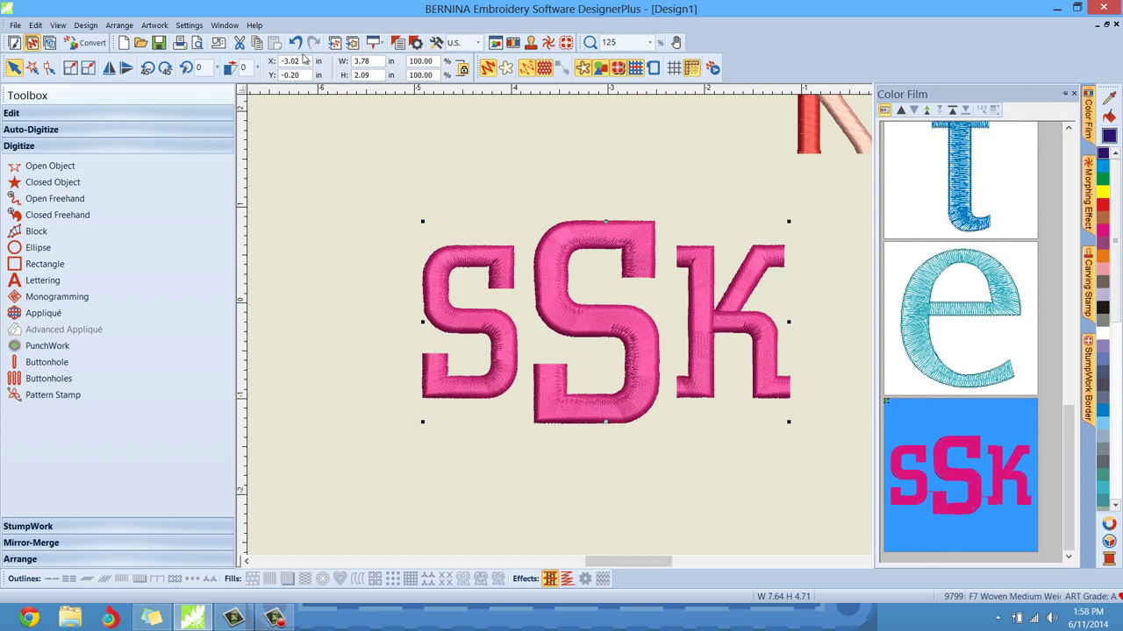
click(125, 115)
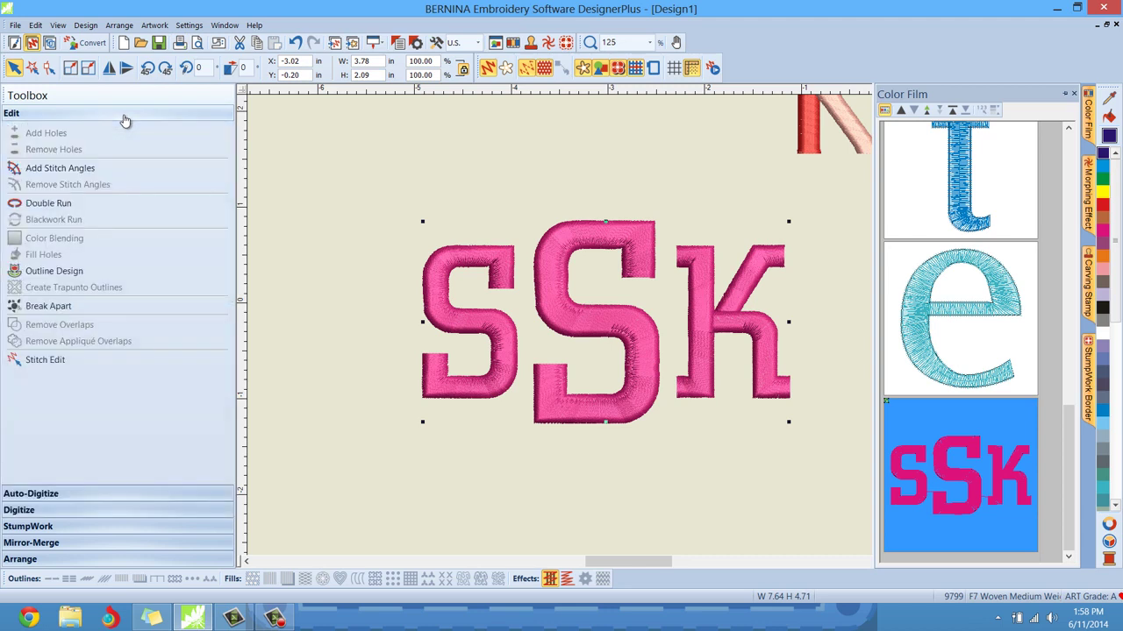
click(50, 306)
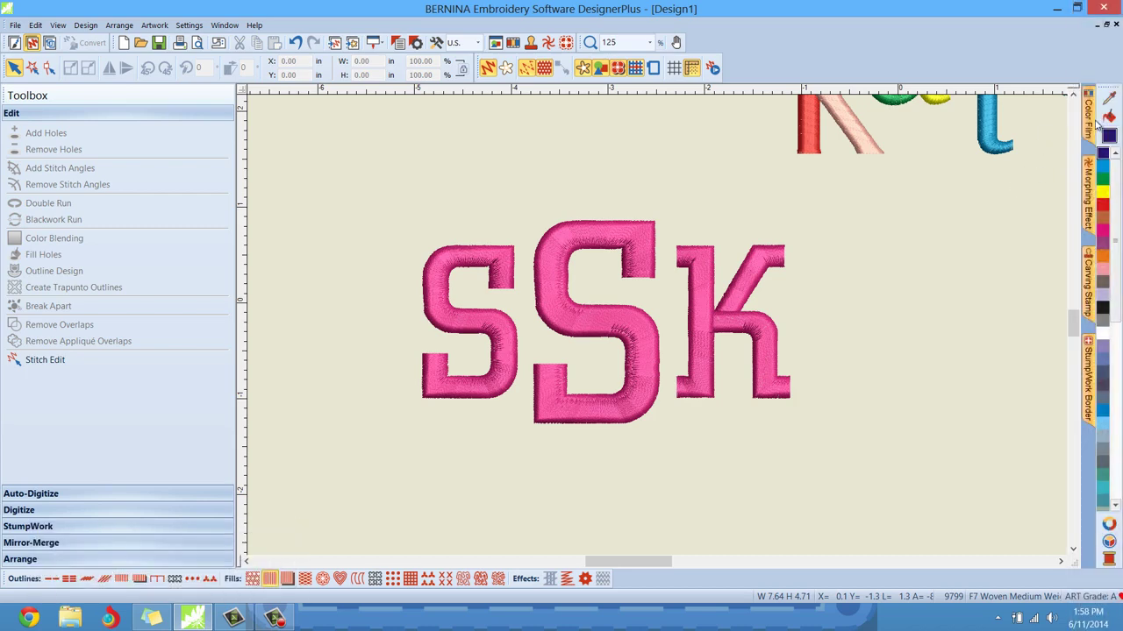
click(949, 491)
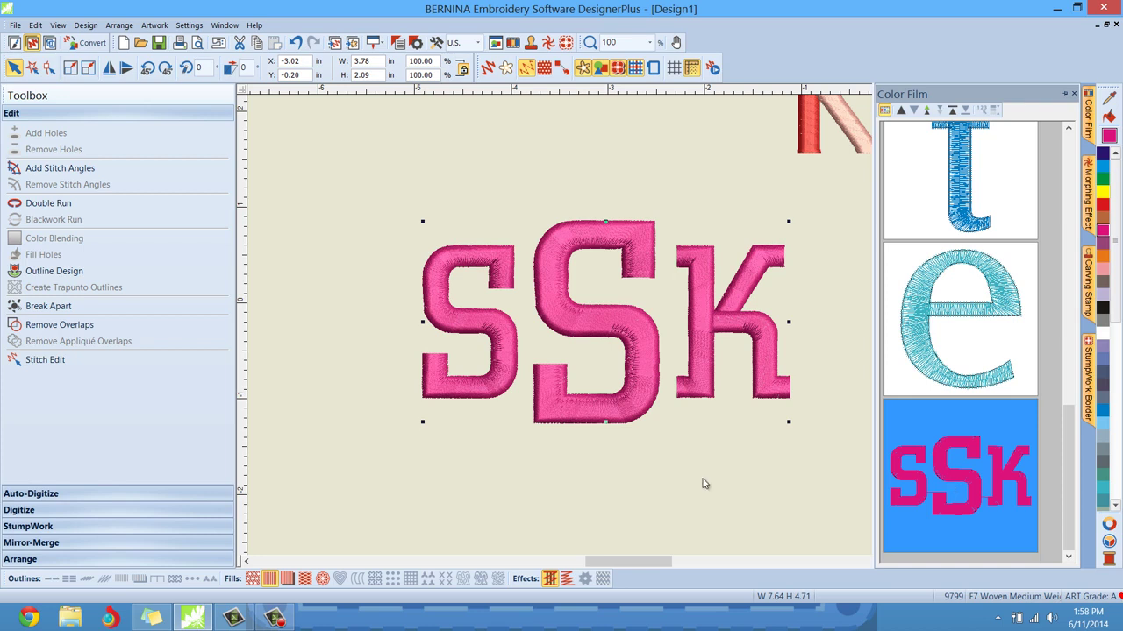
click(51, 306)
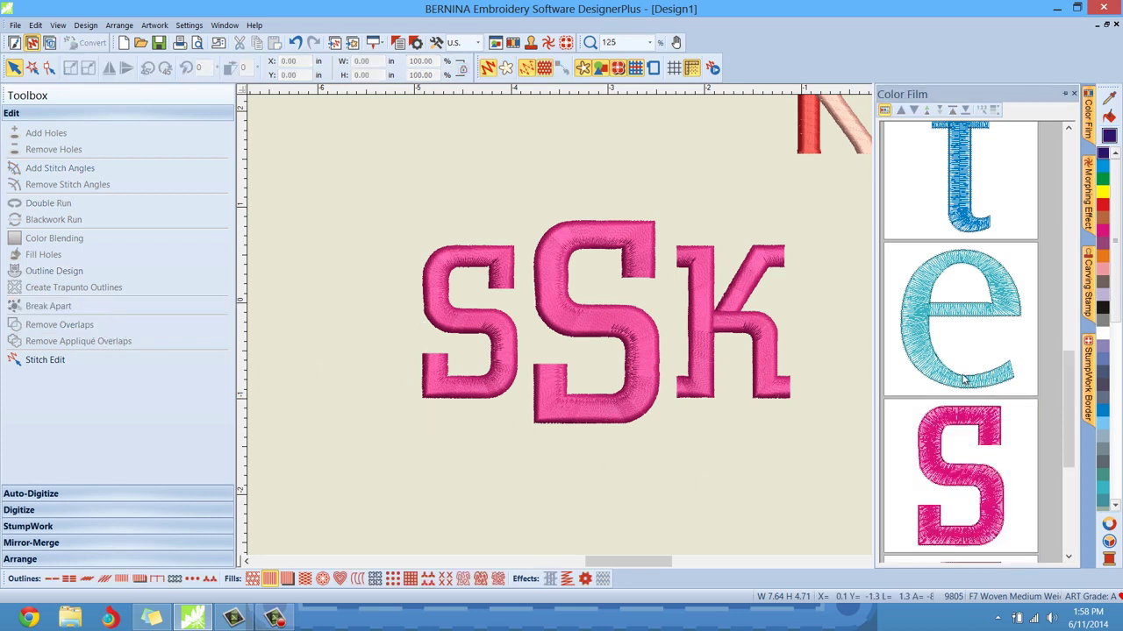
Color the middle S peach, enlarge it taller than the others, and re-center it between them
drag(1068, 386, 1053, 443)
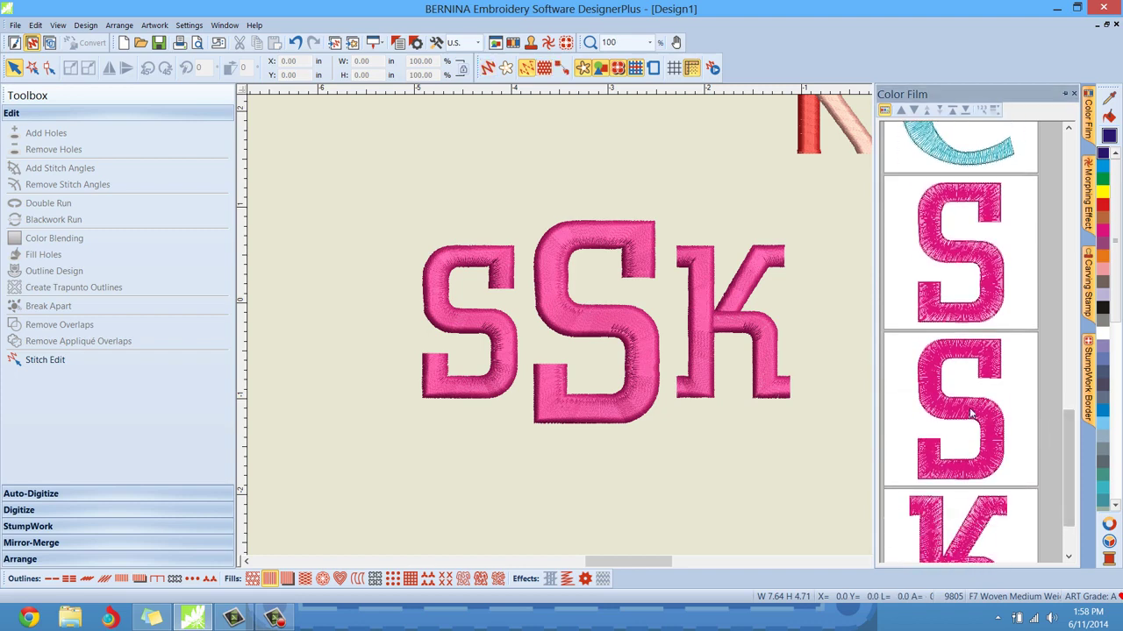
click(970, 409)
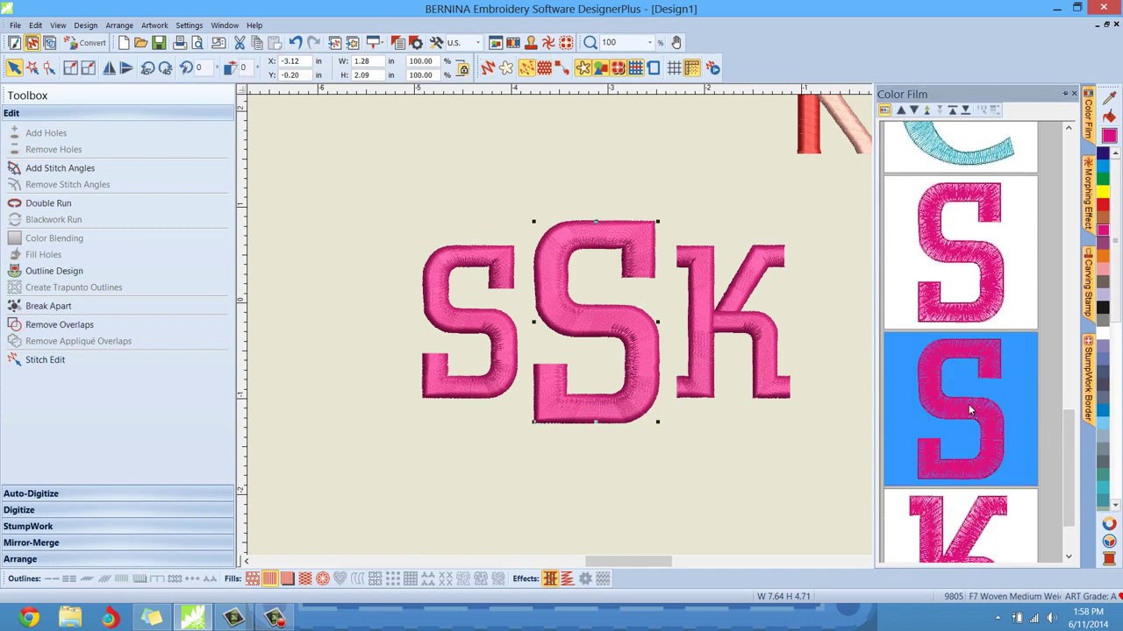
click(1104, 271)
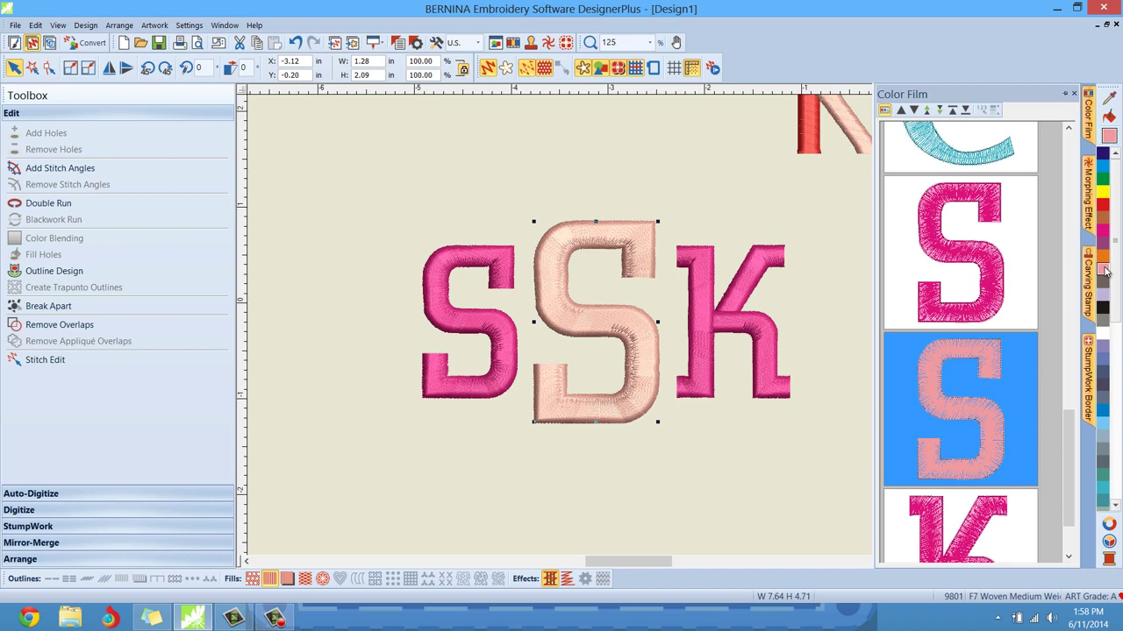
drag(657, 423, 682, 479)
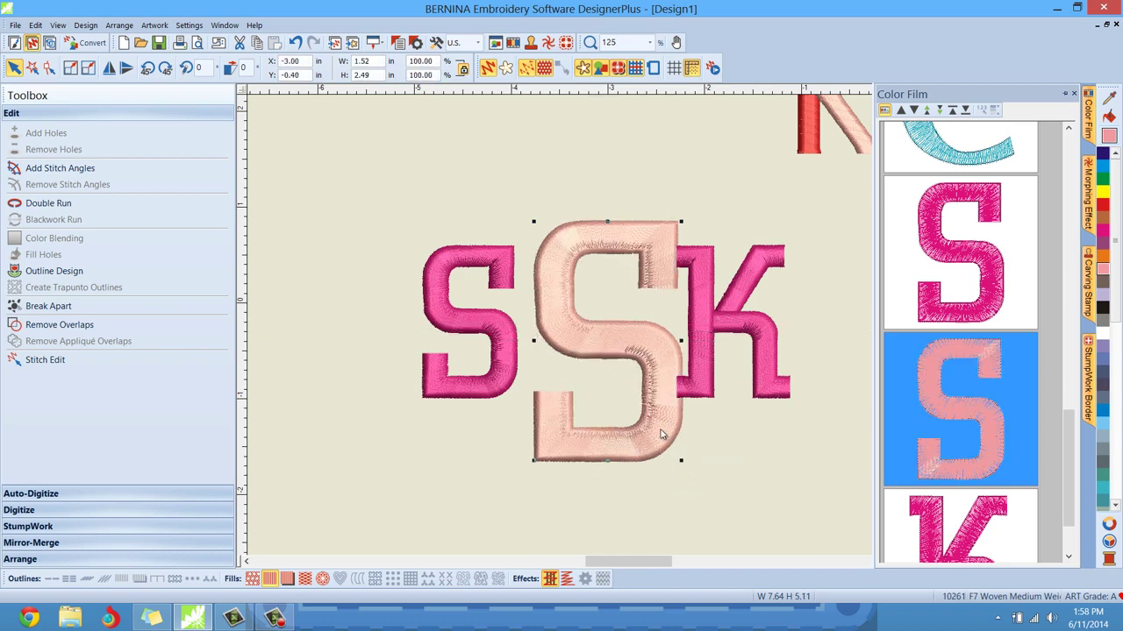
drag(653, 432, 649, 416)
click(848, 328)
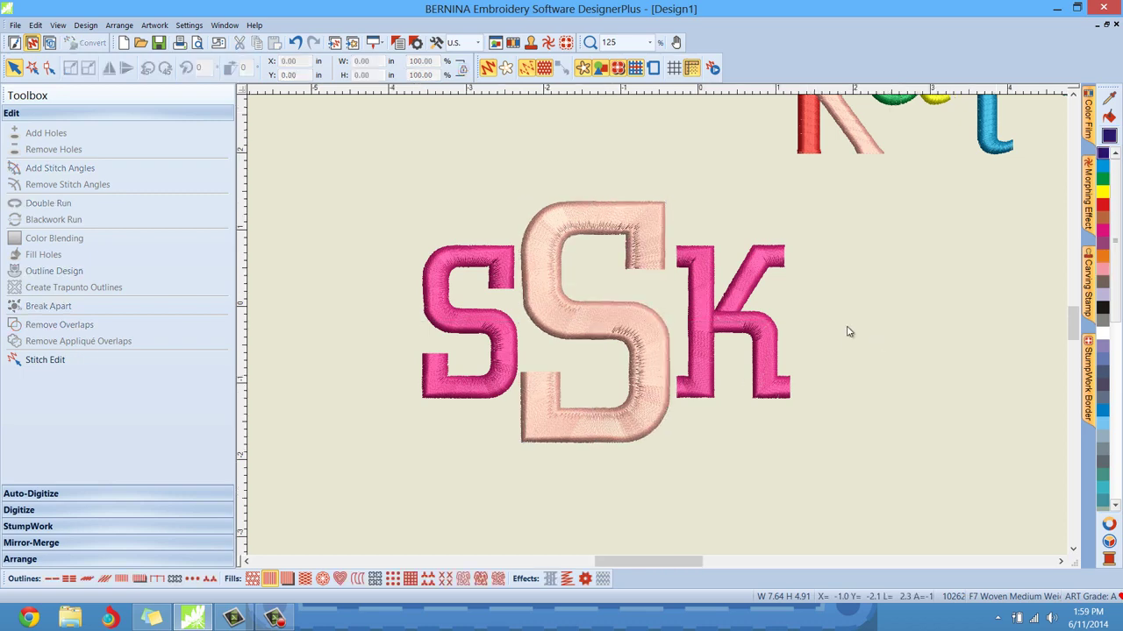
key(0)
key(v)
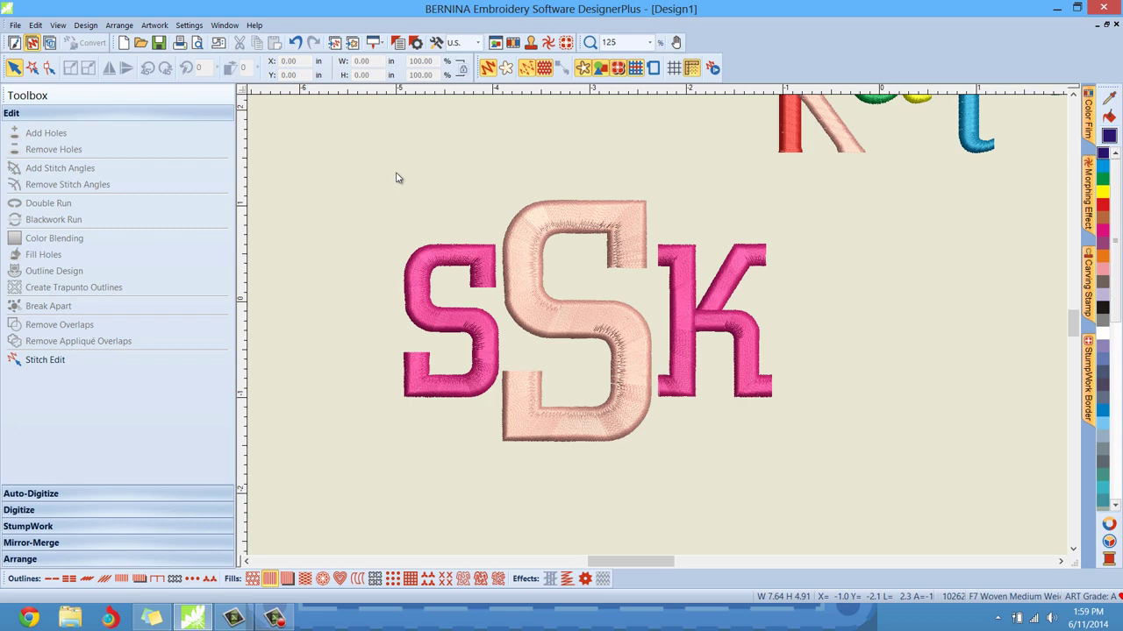
scroll(396, 178, down, 4)
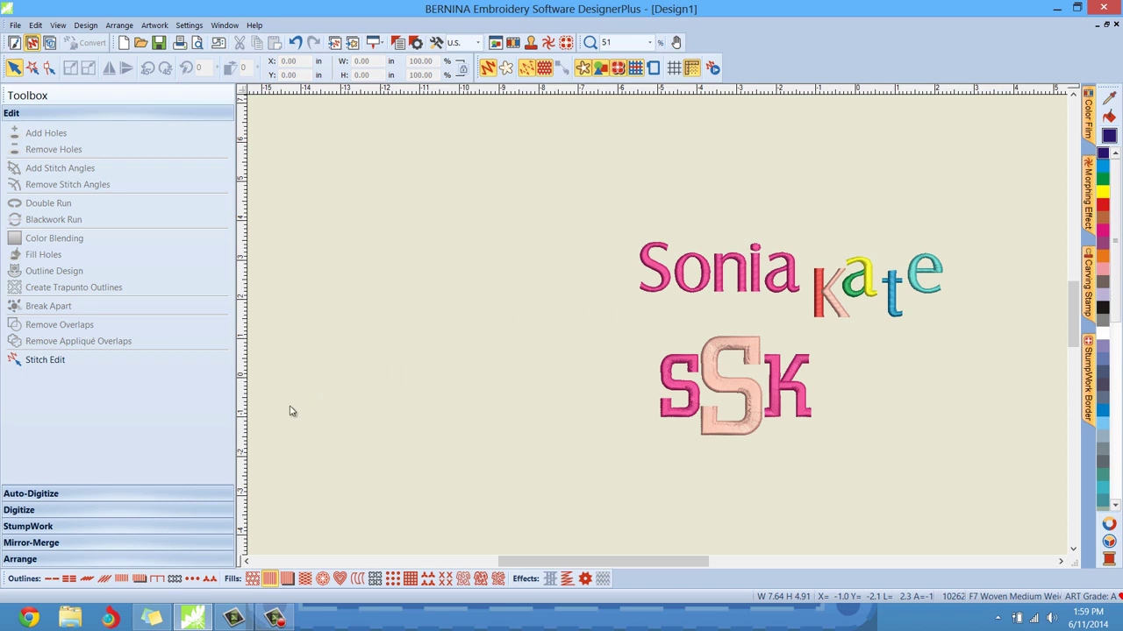
Digitize an oval appliqué from four boundary points, closing on the start point, and generate its stitches
click(12, 510)
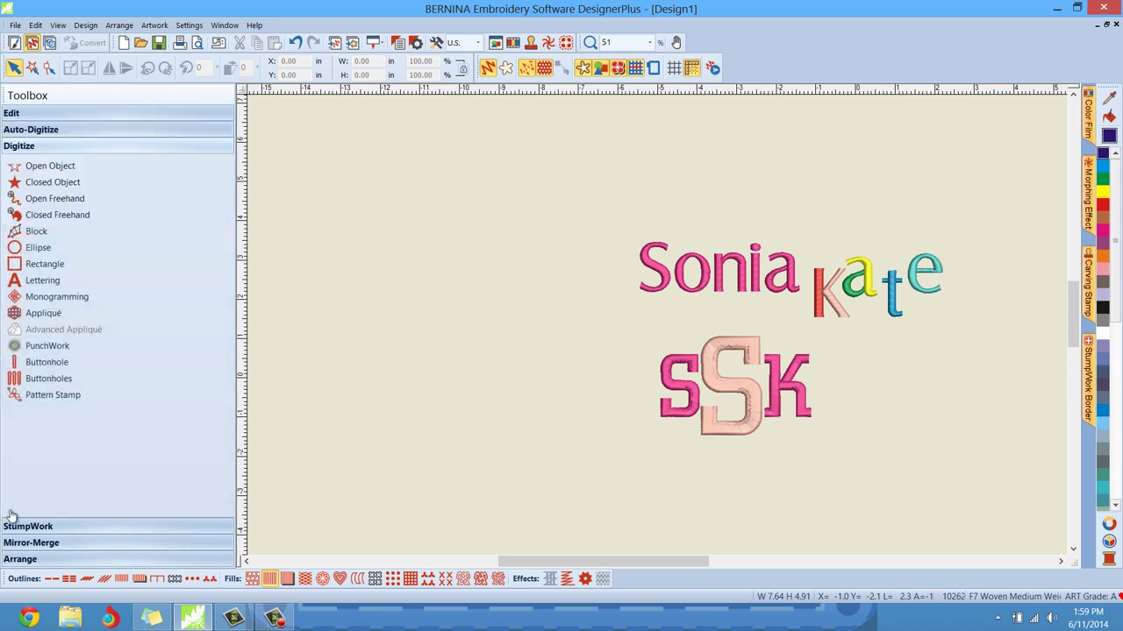
click(38, 317)
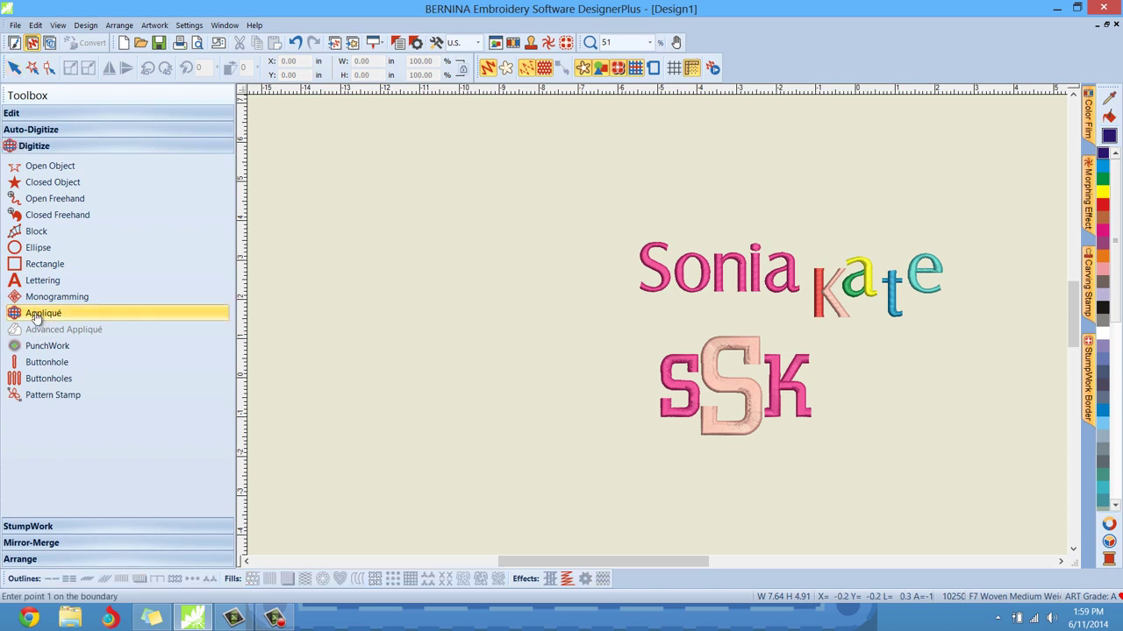
click(368, 218)
click(477, 284)
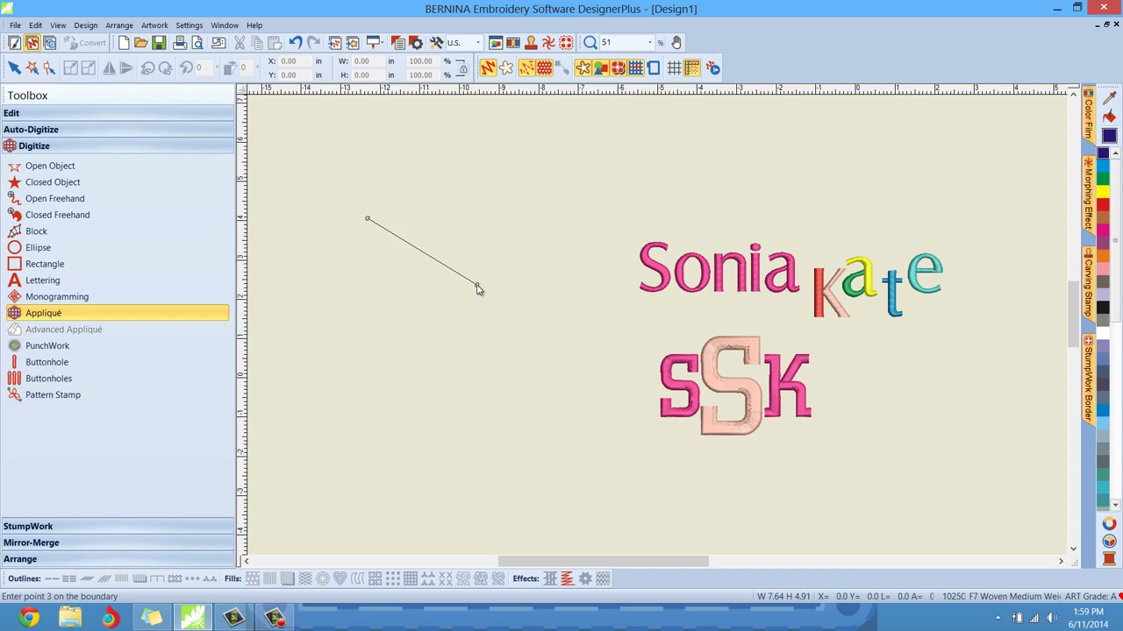
click(456, 394)
click(339, 368)
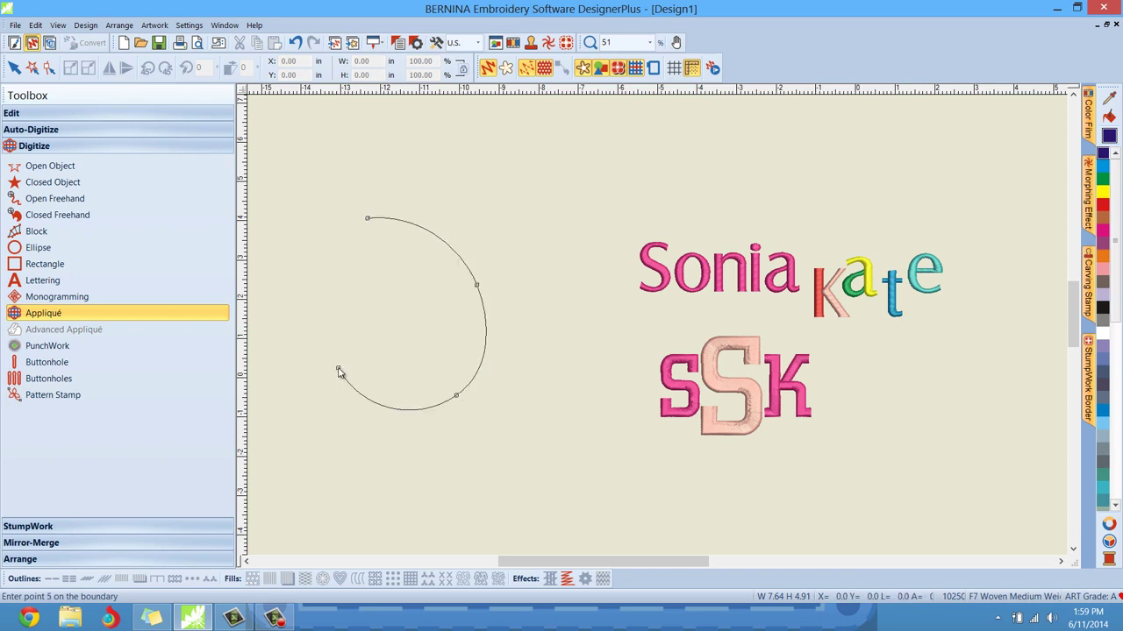
click(368, 219)
key(Return)
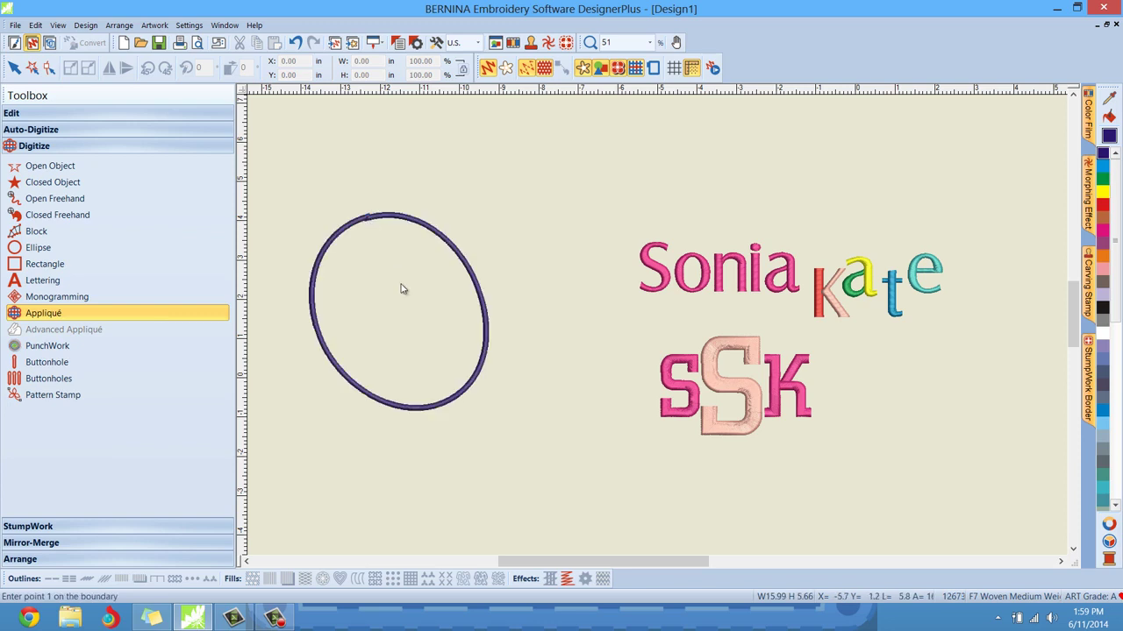
Select the new oval appliqué in the Color Film object list
key(1)
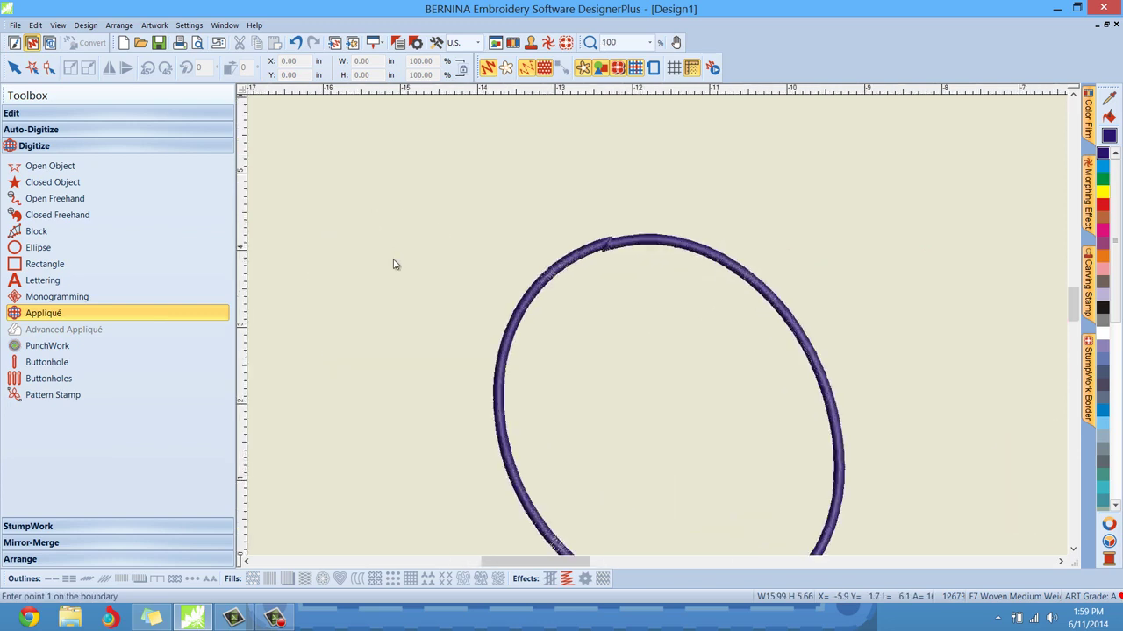
key(shift+z)
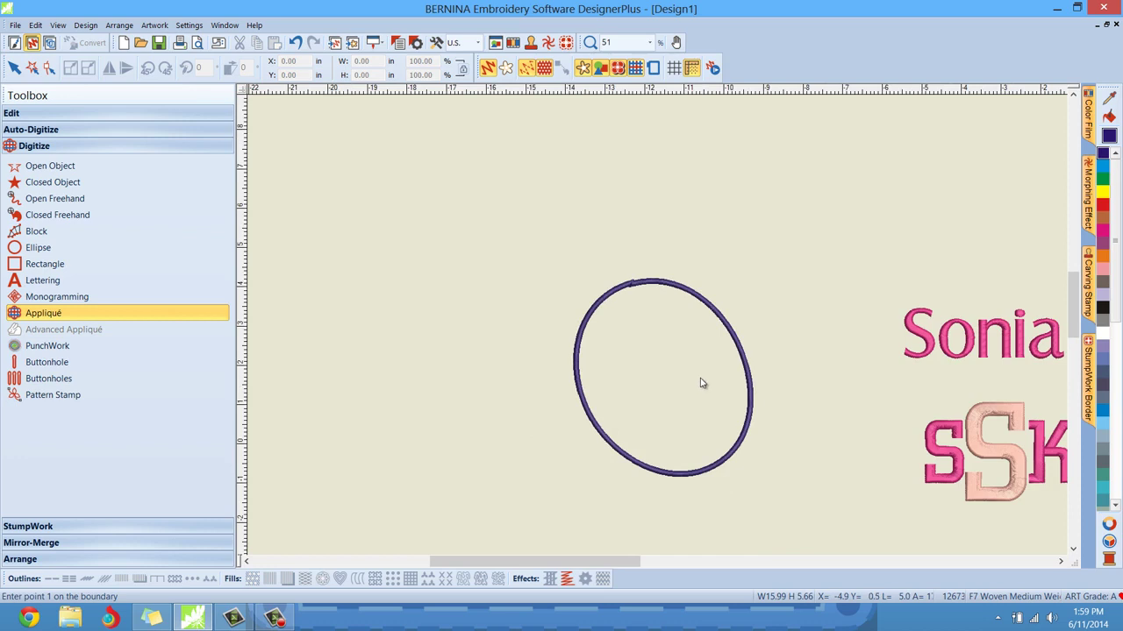
scroll(784, 431, up, 2)
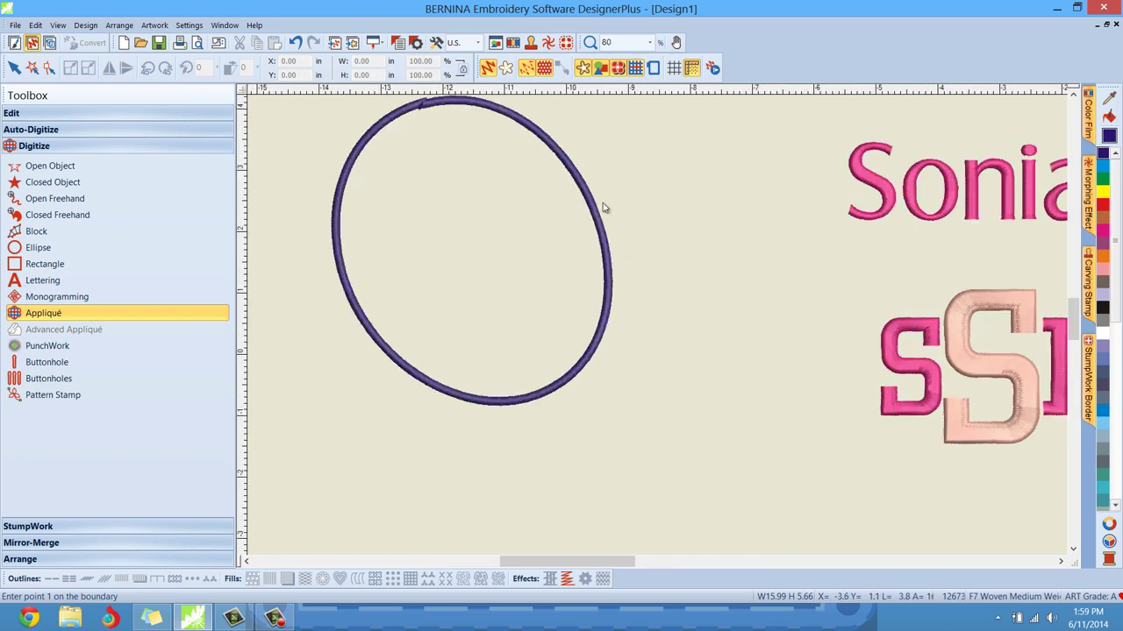
scroll(551, 211, up, 1)
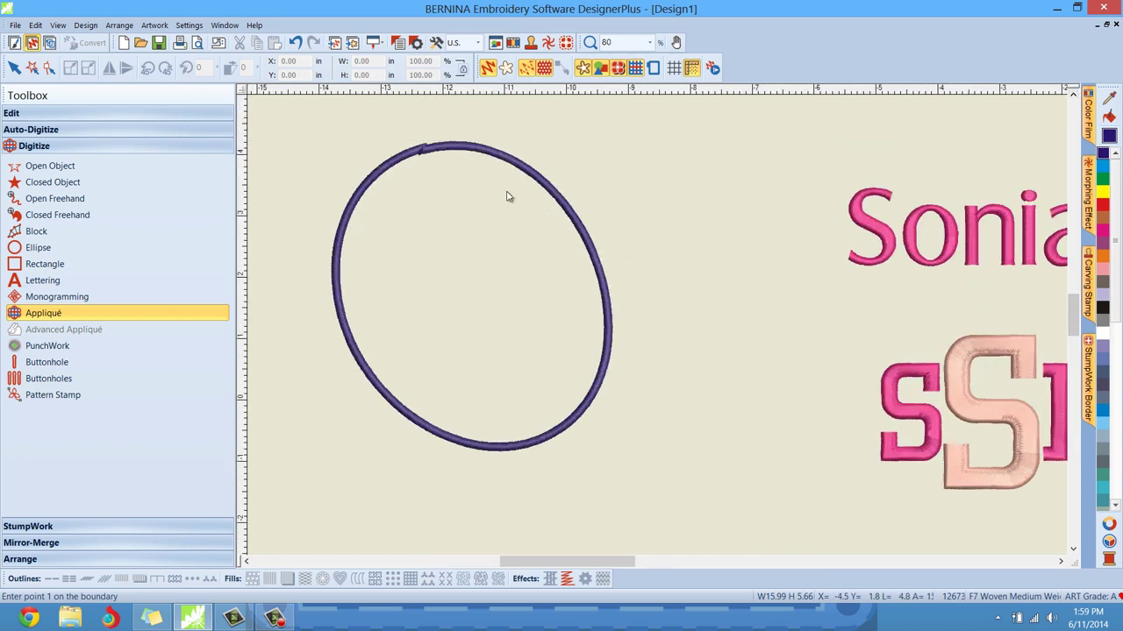
click(14, 68)
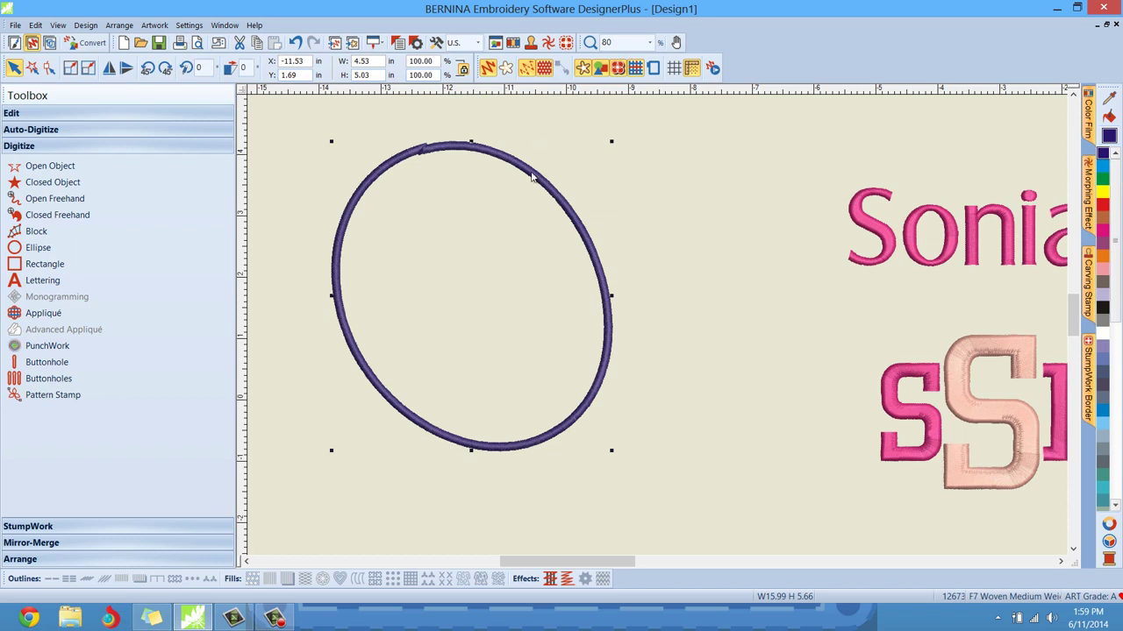
click(1087, 116)
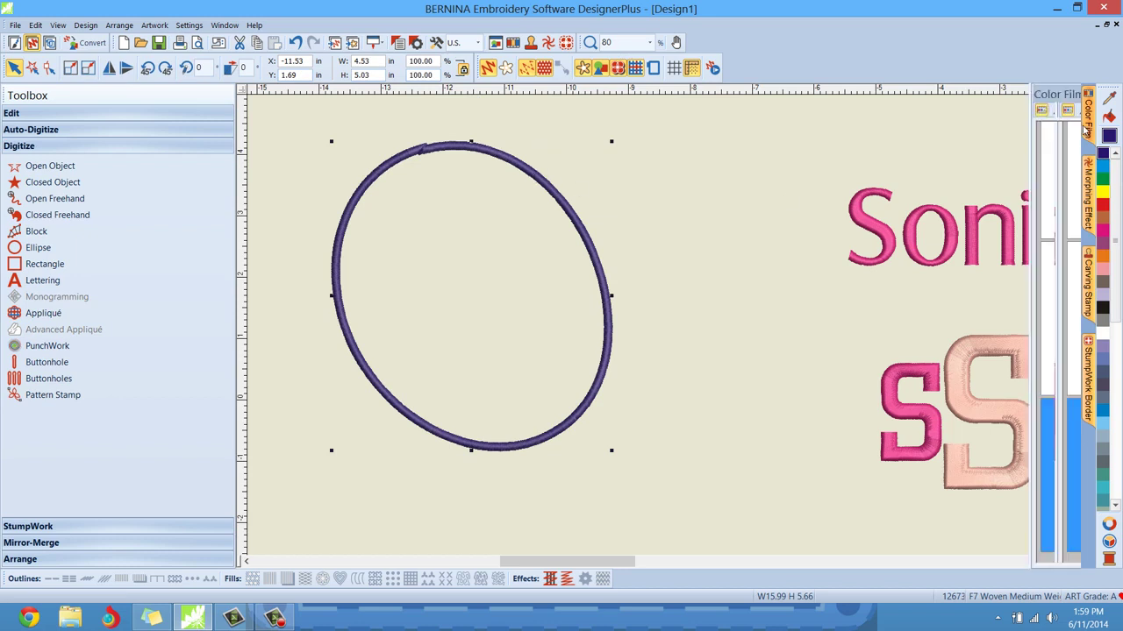
click(987, 469)
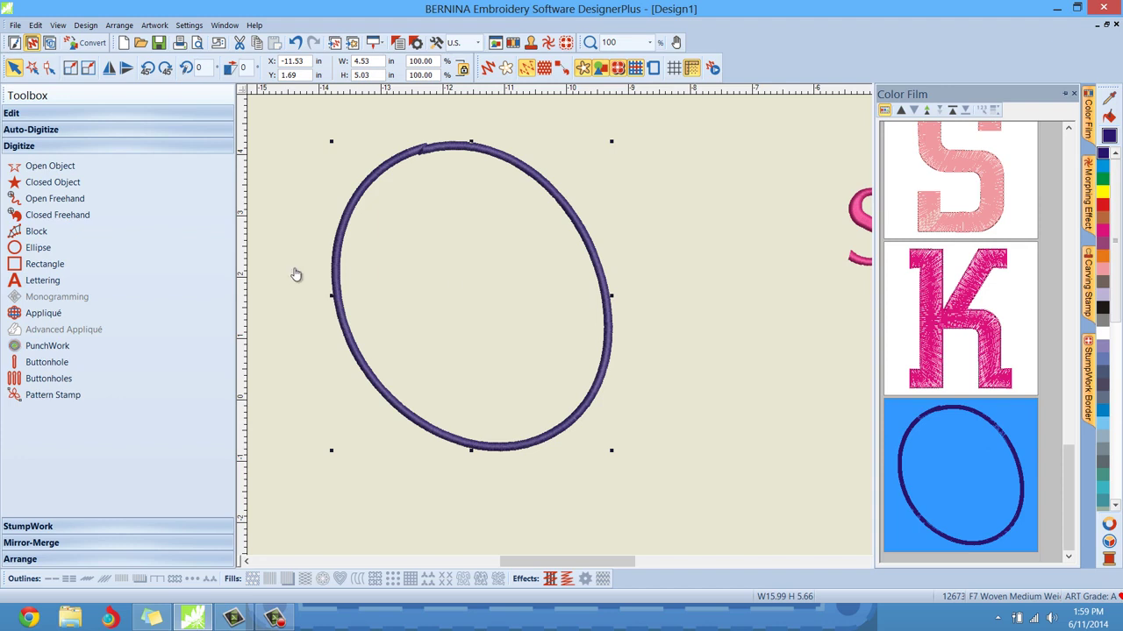
Break the oval appliqué apart and inspect each resulting piece in the Color Film list
click(86, 114)
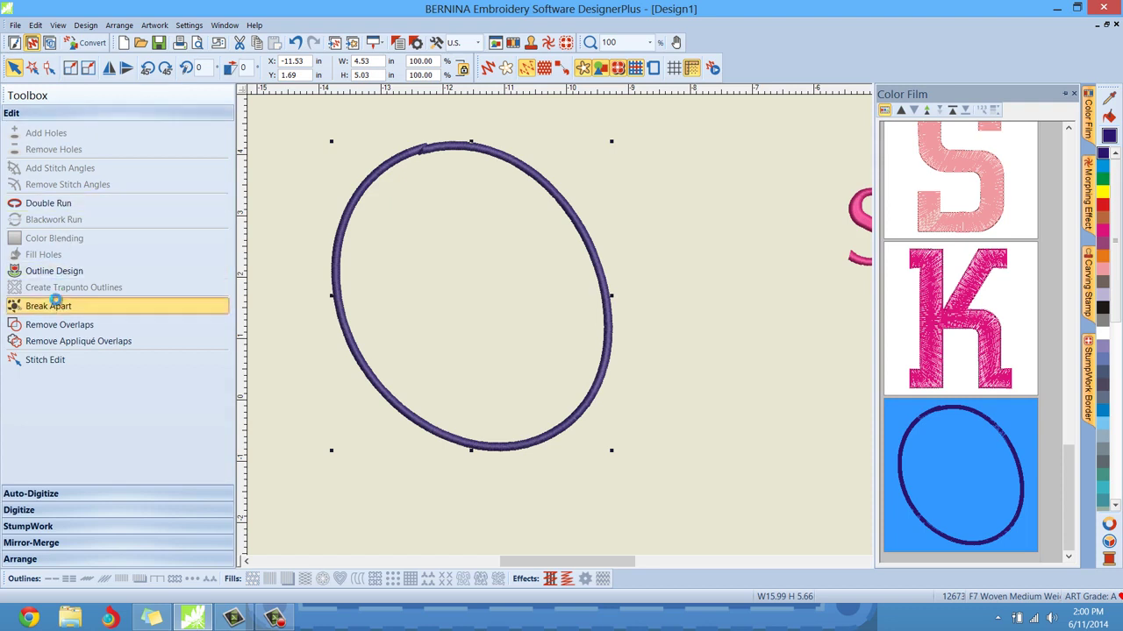
click(53, 305)
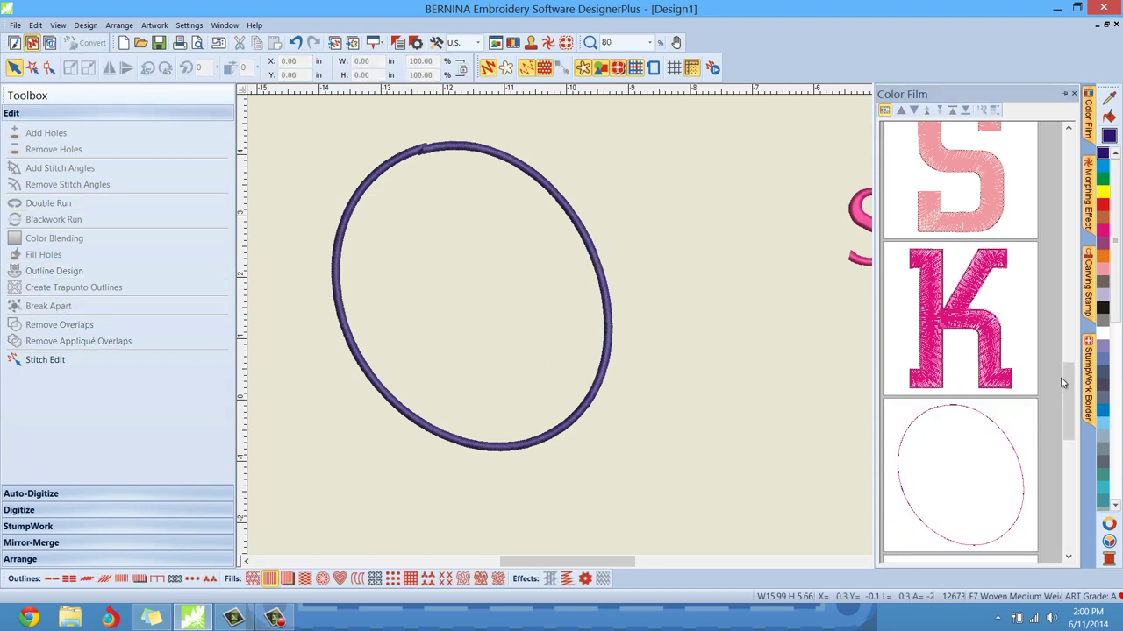
drag(1065, 383, 1061, 419)
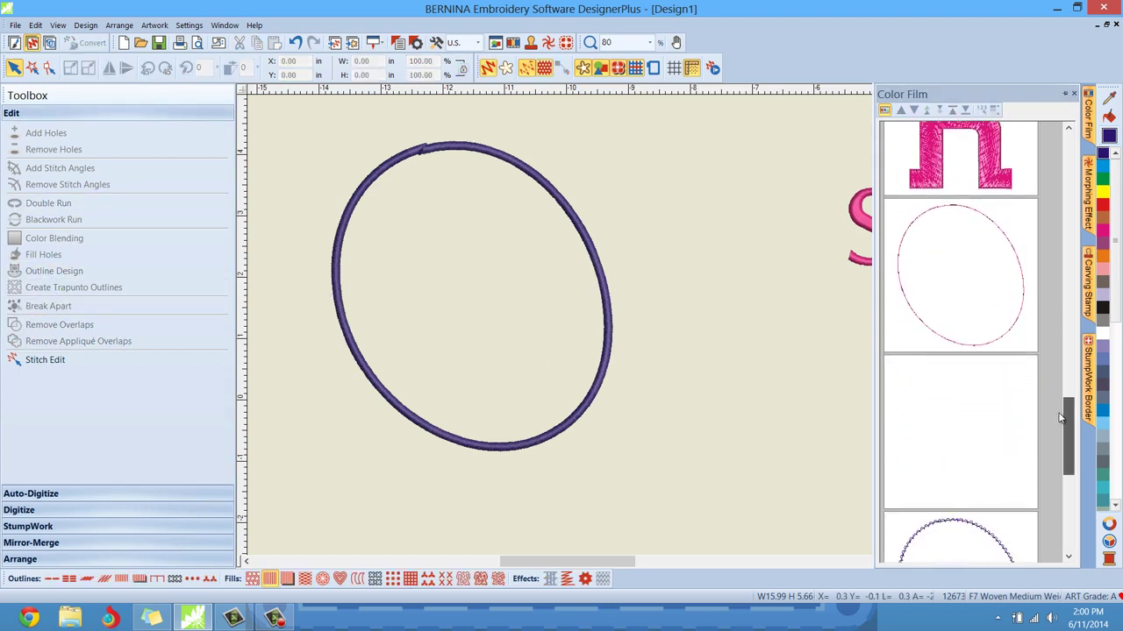
click(970, 272)
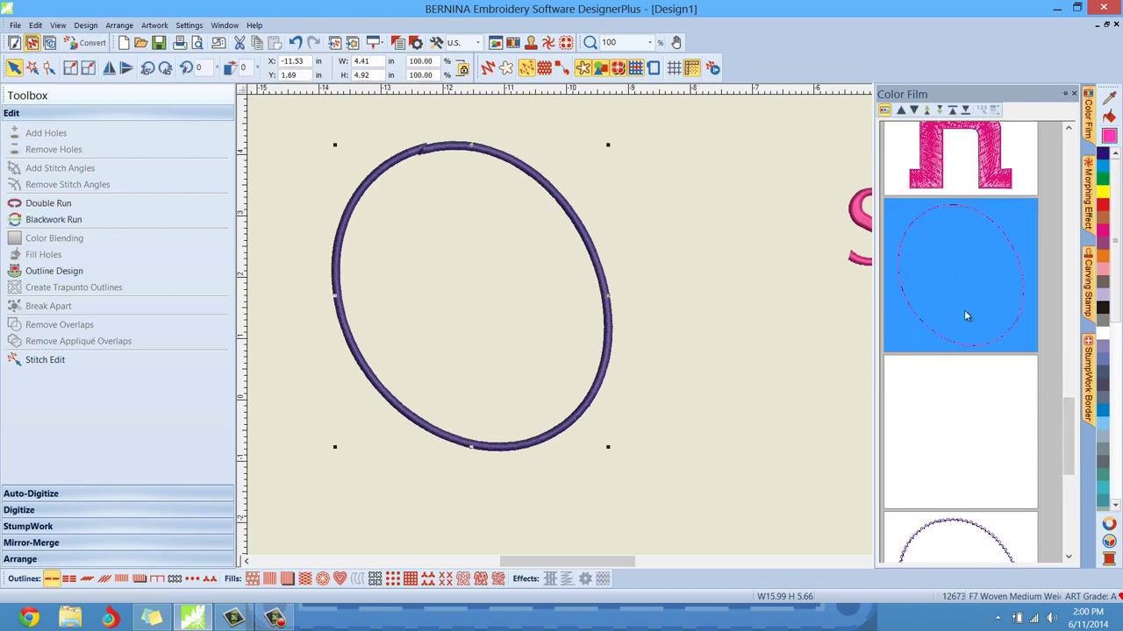
click(915, 419)
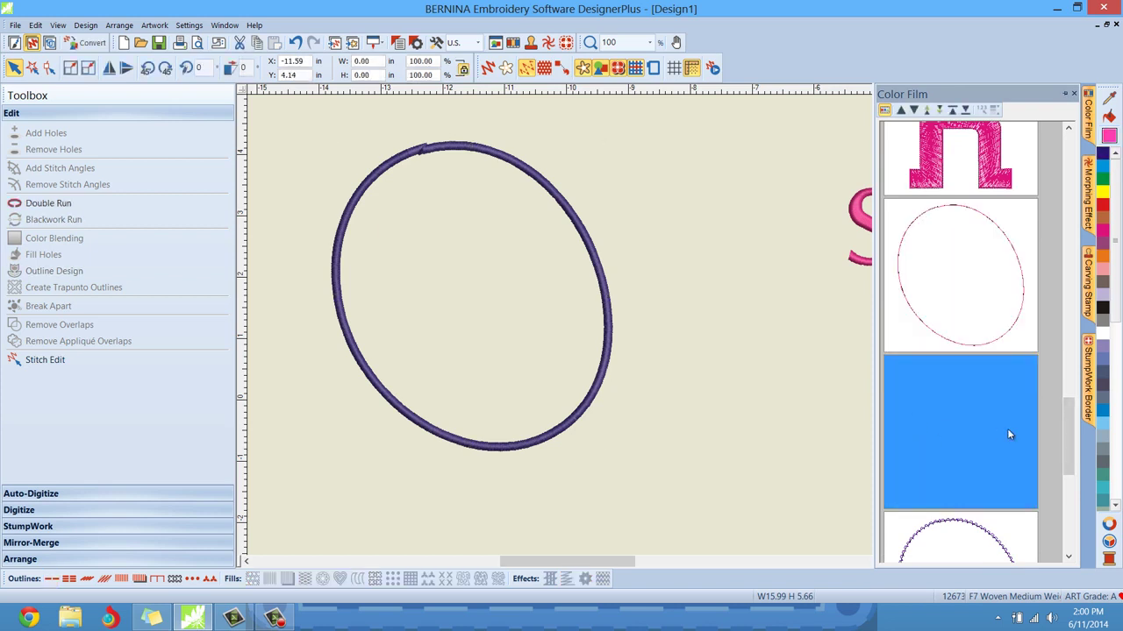
scroll(984, 429, down, 2)
click(984, 430)
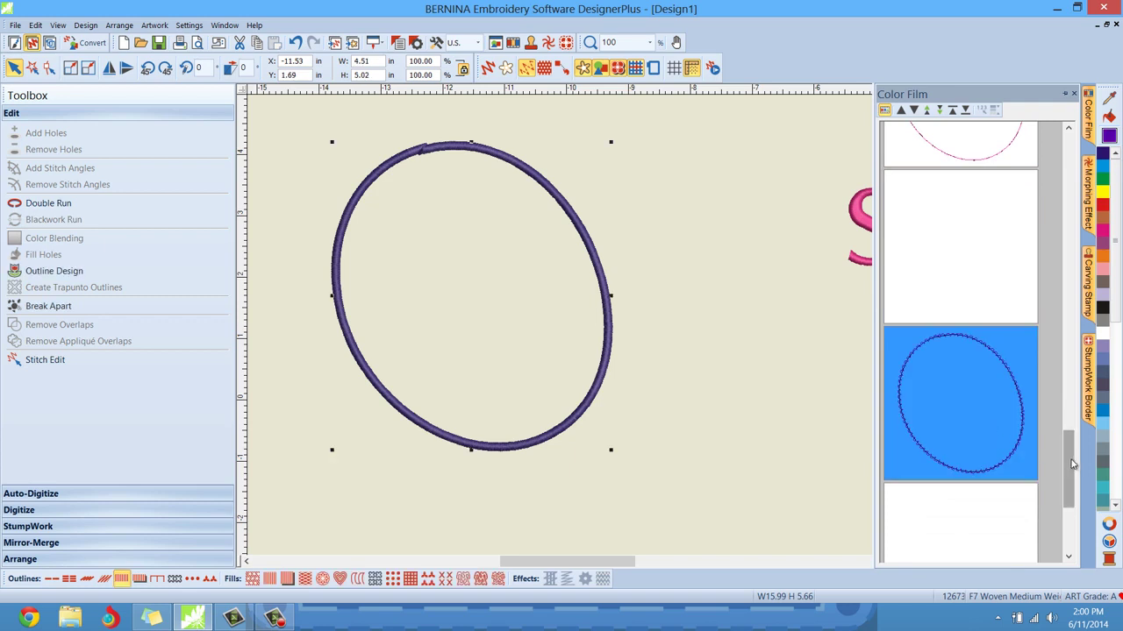
scroll(1065, 494, down, 3)
click(1026, 492)
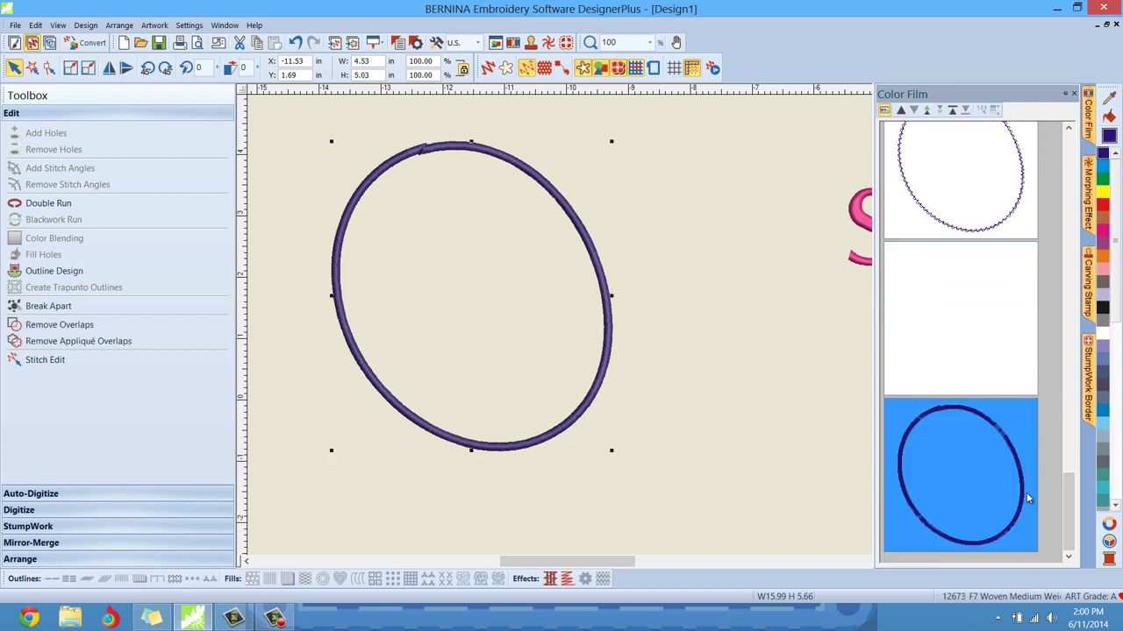
mouse_move(1072, 504)
mouse_down()
mouse_move(1064, 417)
mouse_move(1066, 500)
mouse_up()
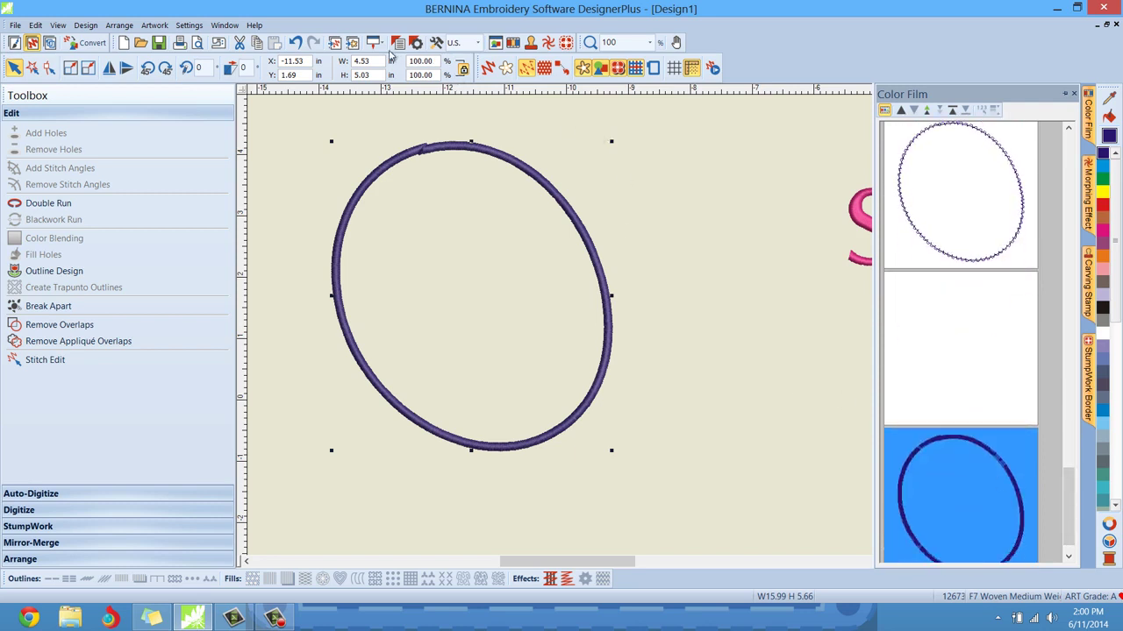
click(399, 46)
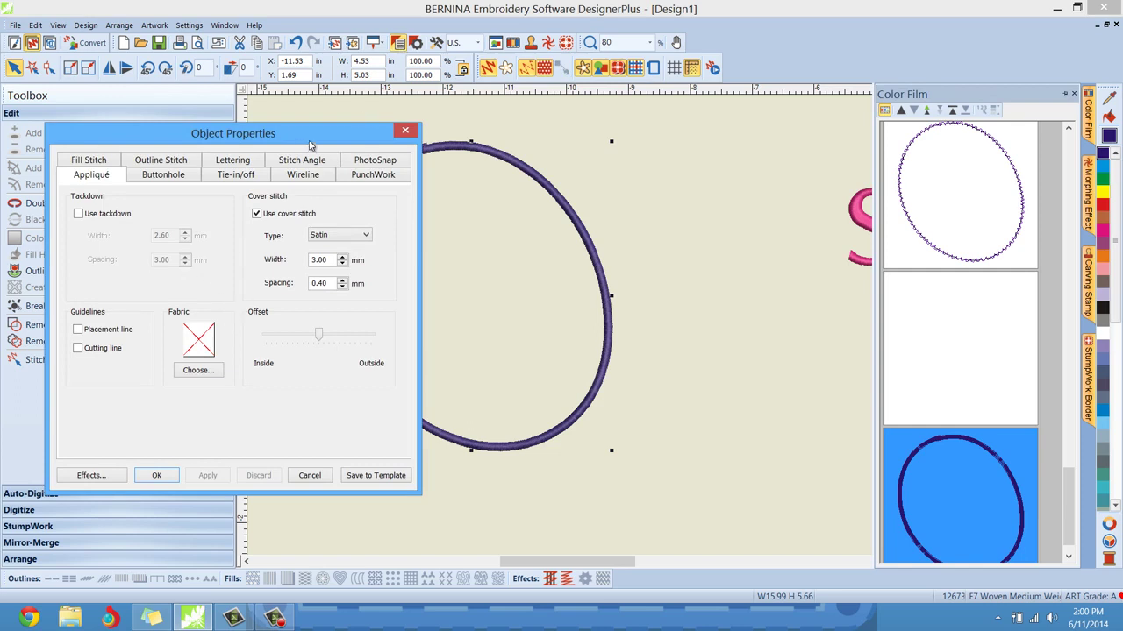
click(404, 131)
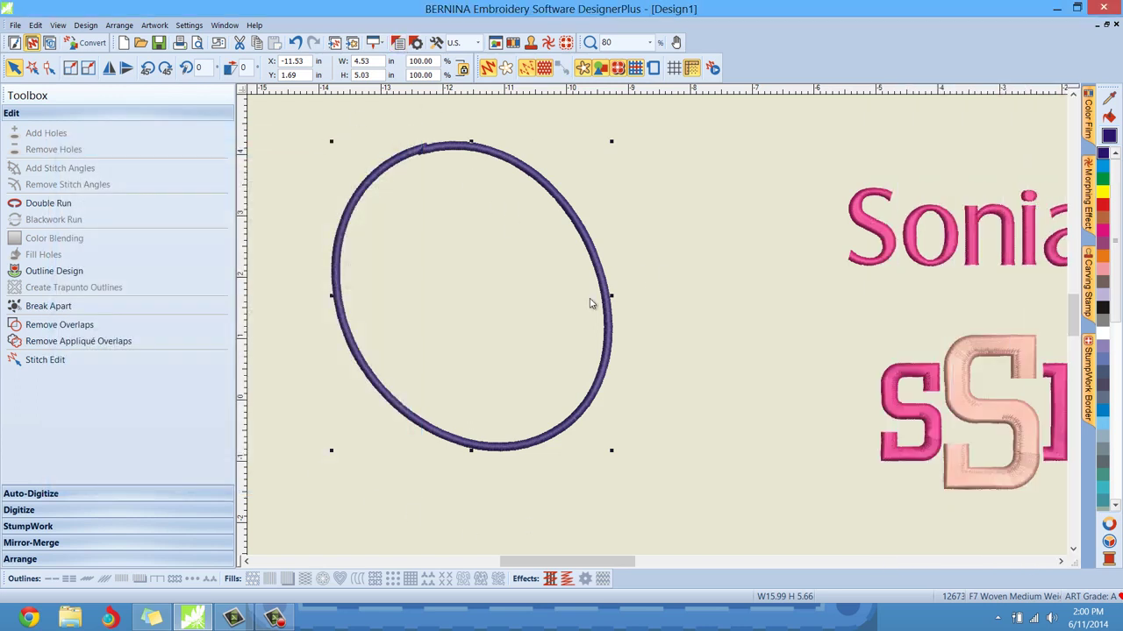
Move the purple satin oval right, then delete the leftover zigzag and dashed outlines
drag(592, 256, 687, 263)
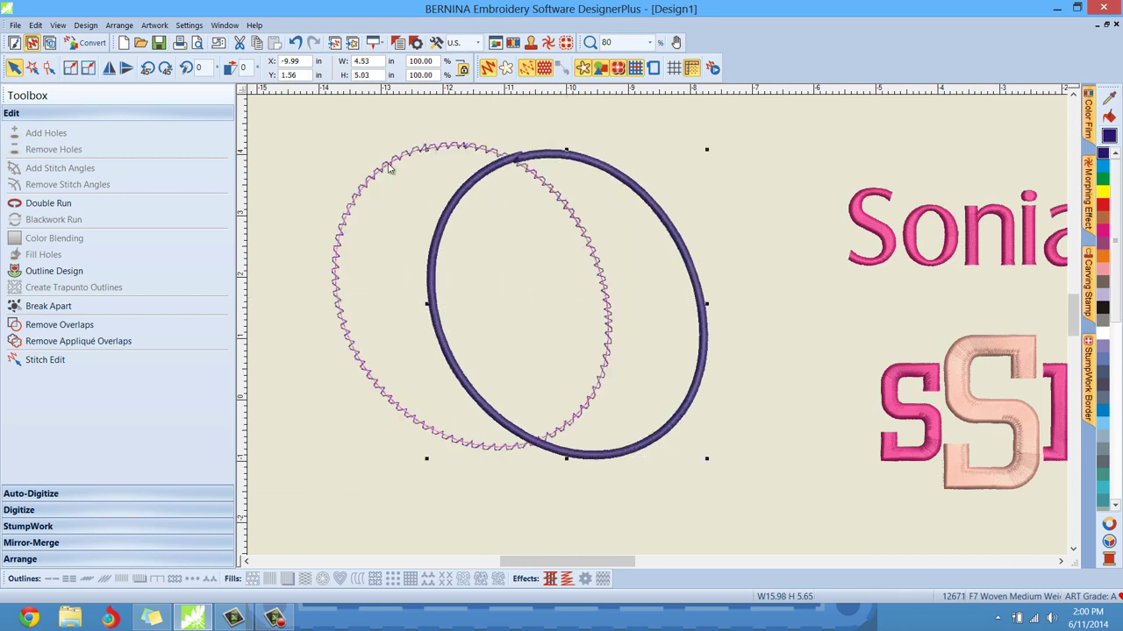
click(372, 383)
key(Delete)
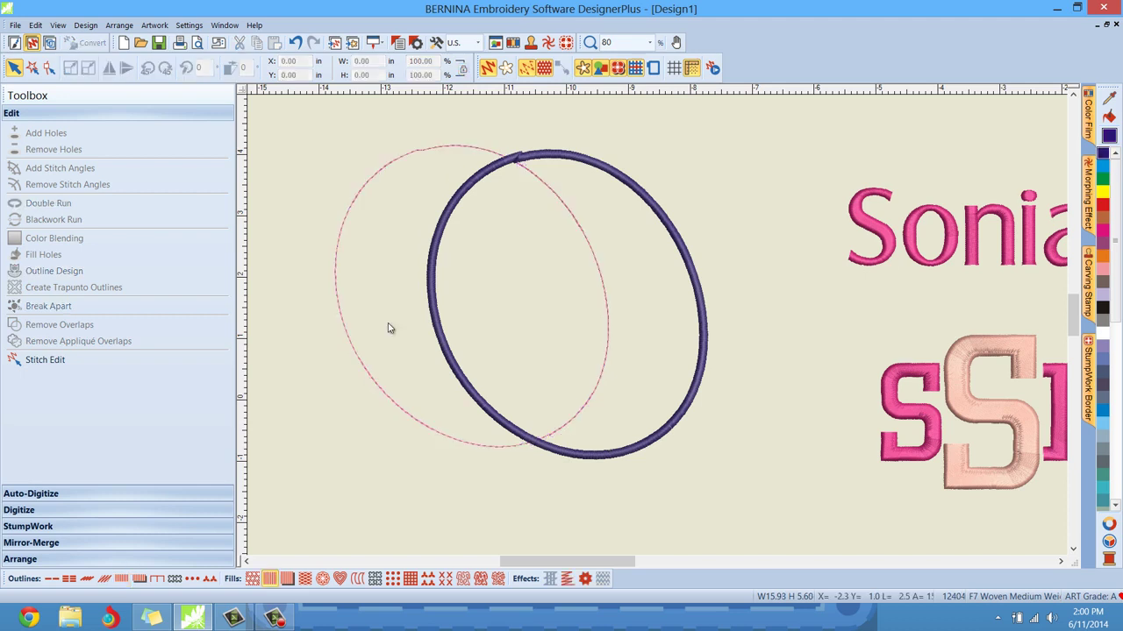
click(347, 343)
key(Delete)
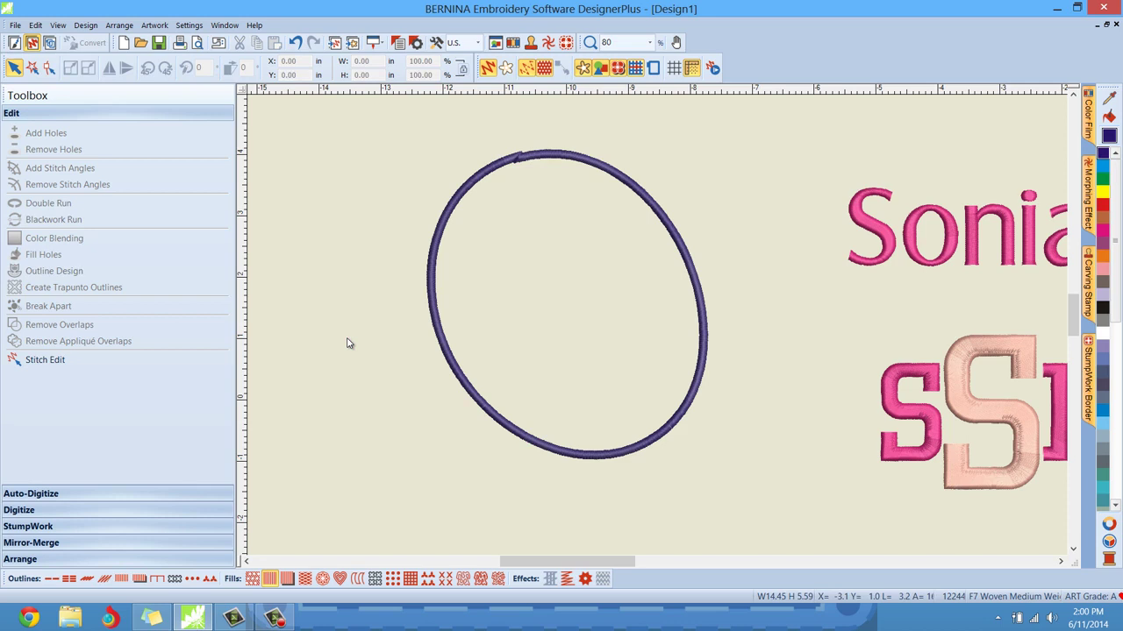
scroll(660, 331, down, 2)
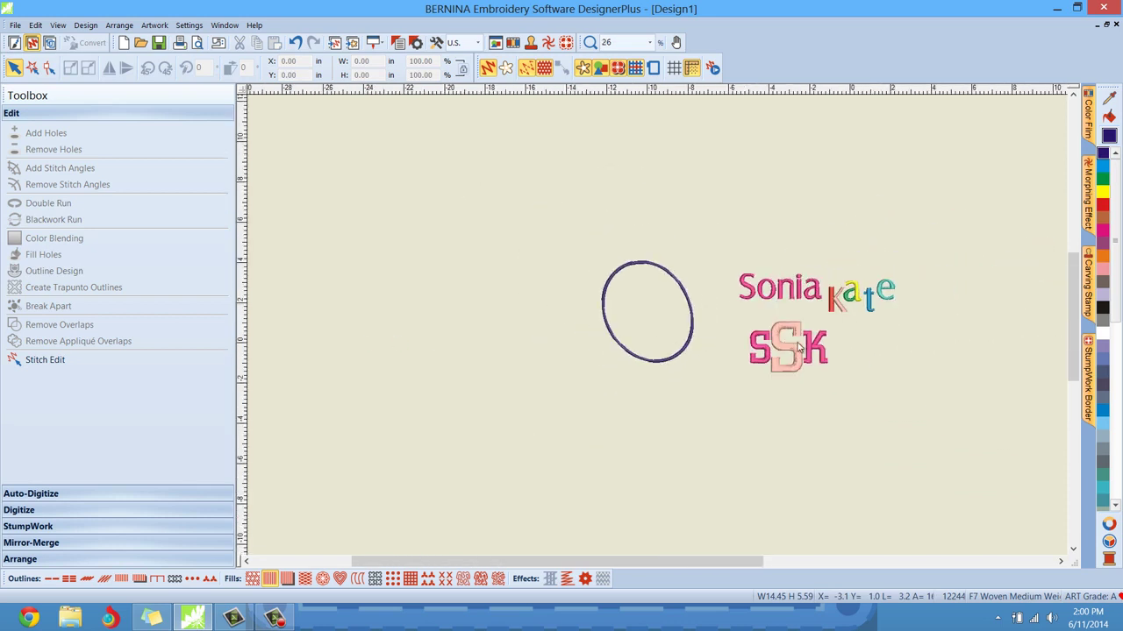
scroll(662, 330, down, 1)
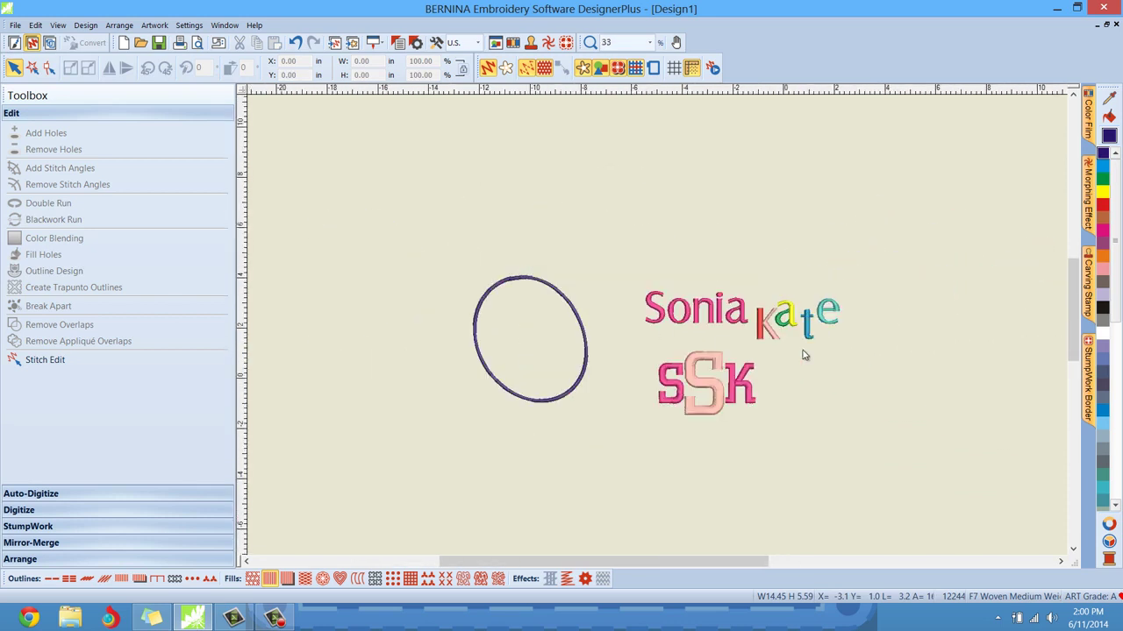
scroll(804, 353, up, 3)
scroll(614, 317, up, 1)
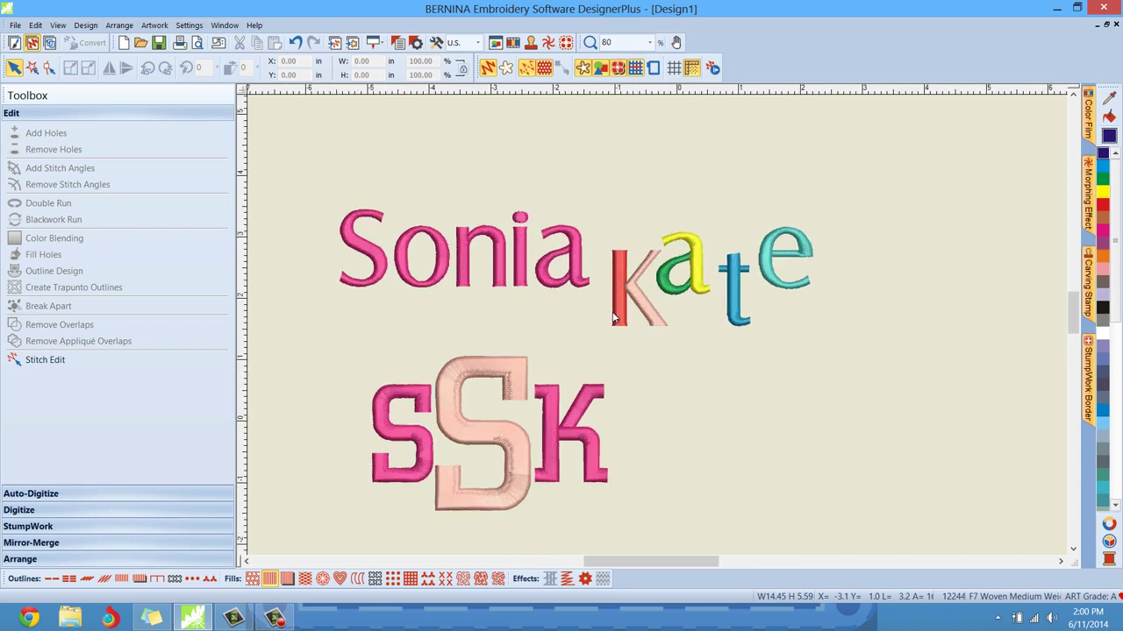